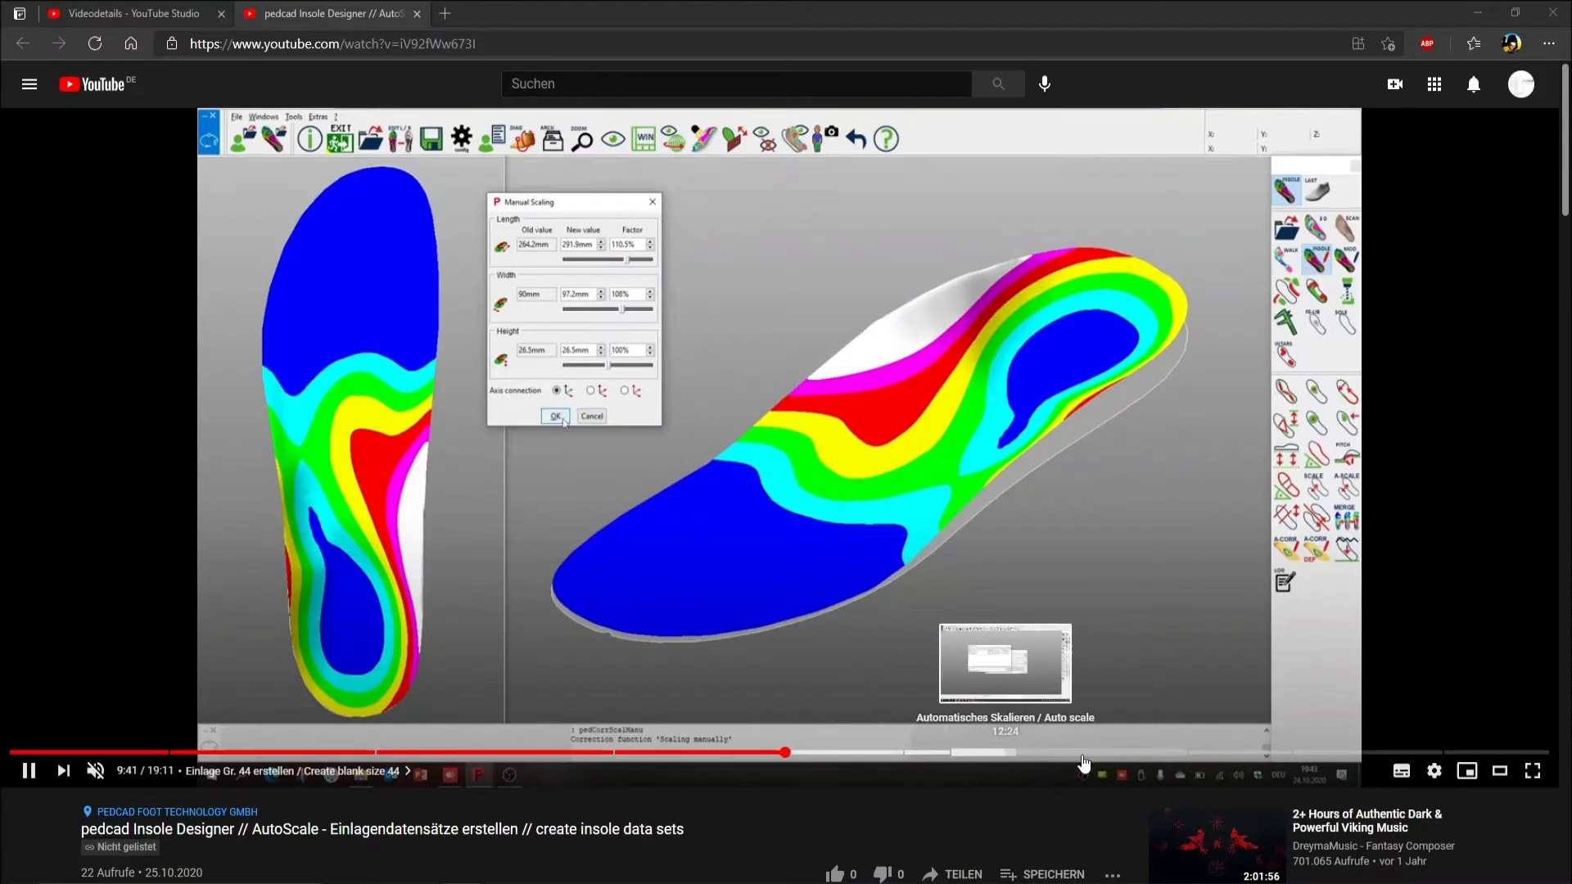
click(1437, 774)
click(1351, 686)
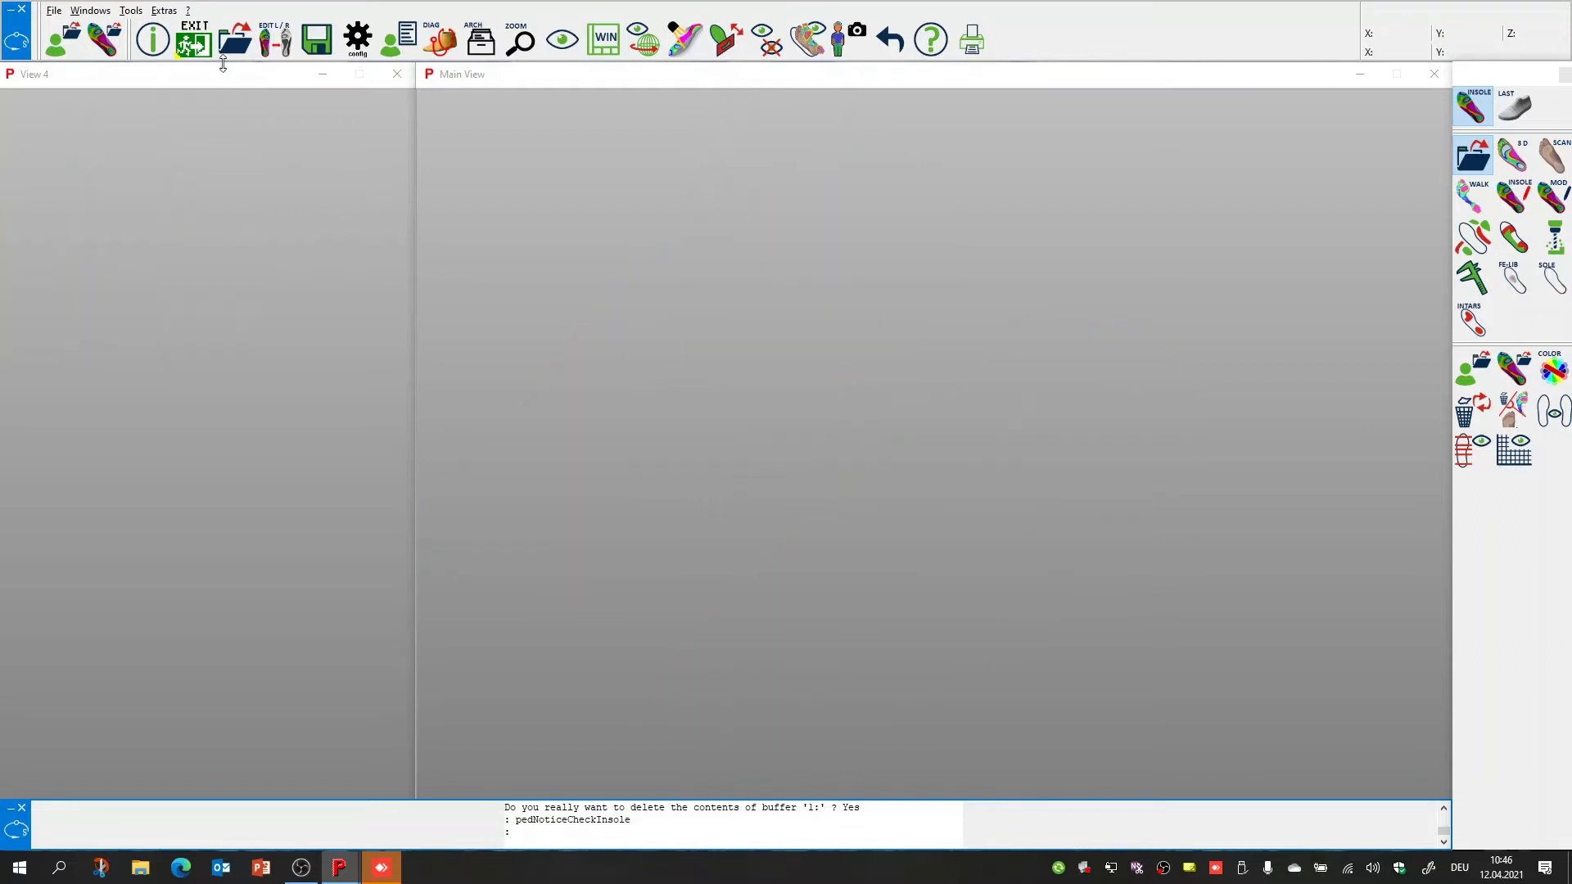
Open the Scan-/Pressureped customer import and select the measuring device folder Neuer Ordner\2021-04-11
click(237, 46)
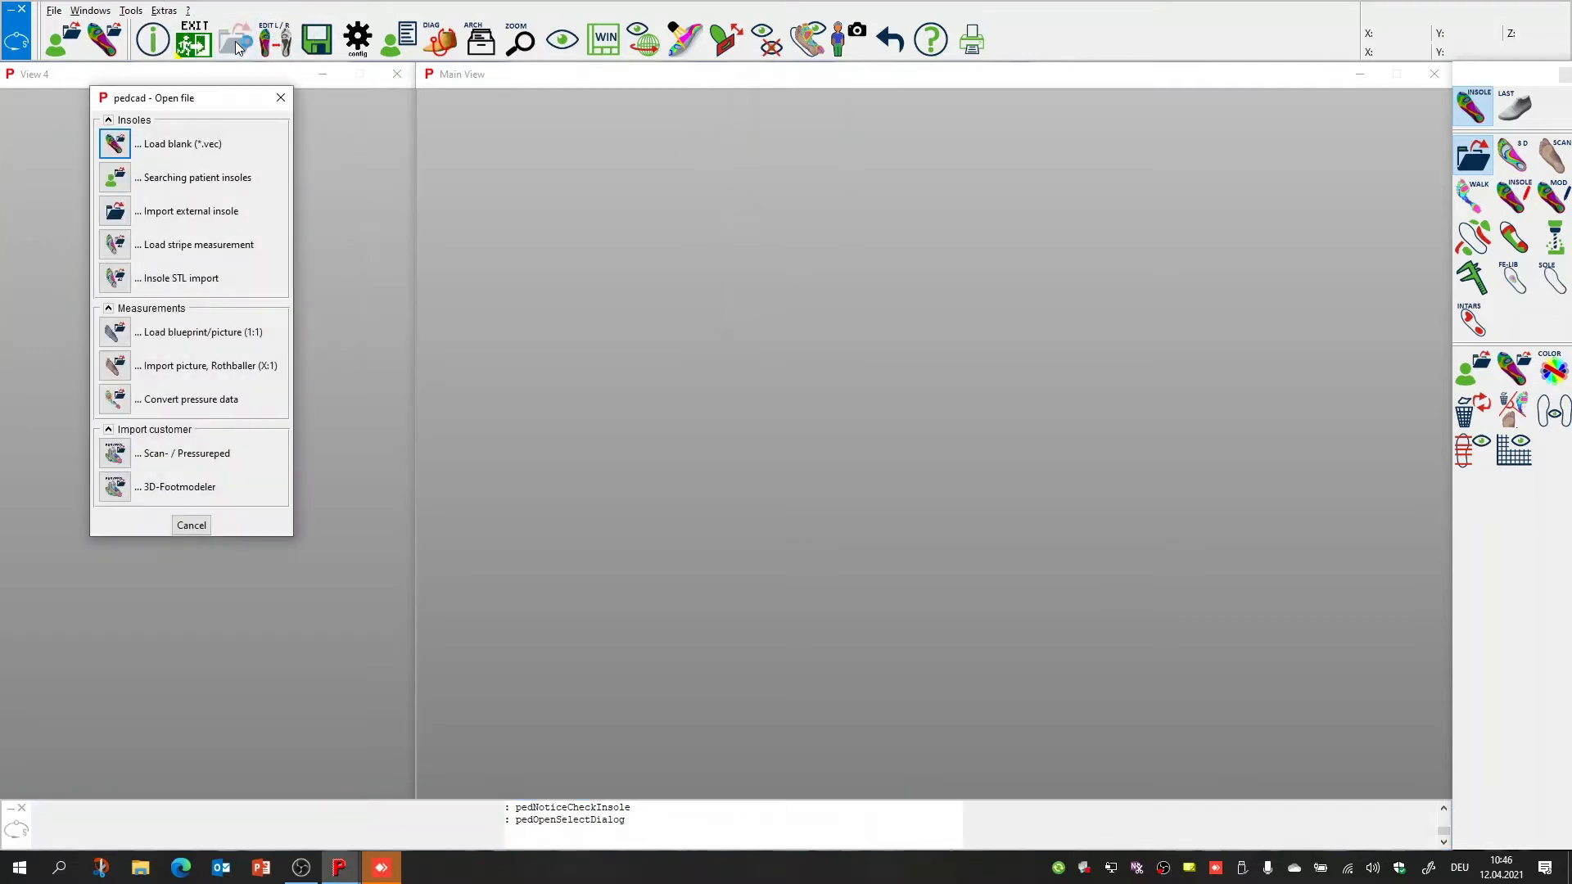
click(128, 455)
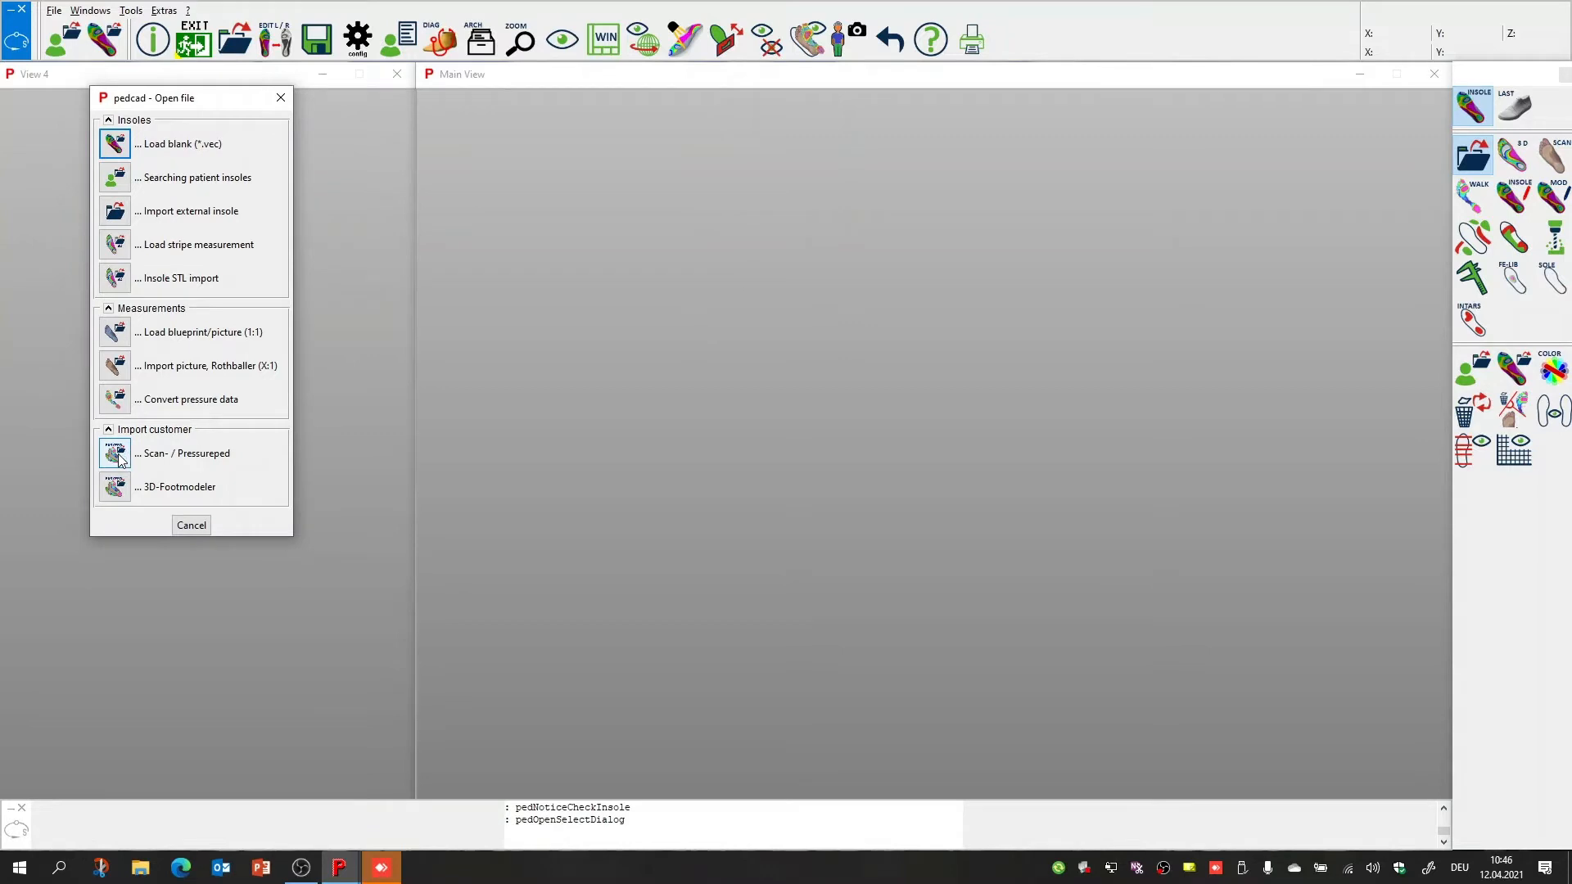
click(121, 458)
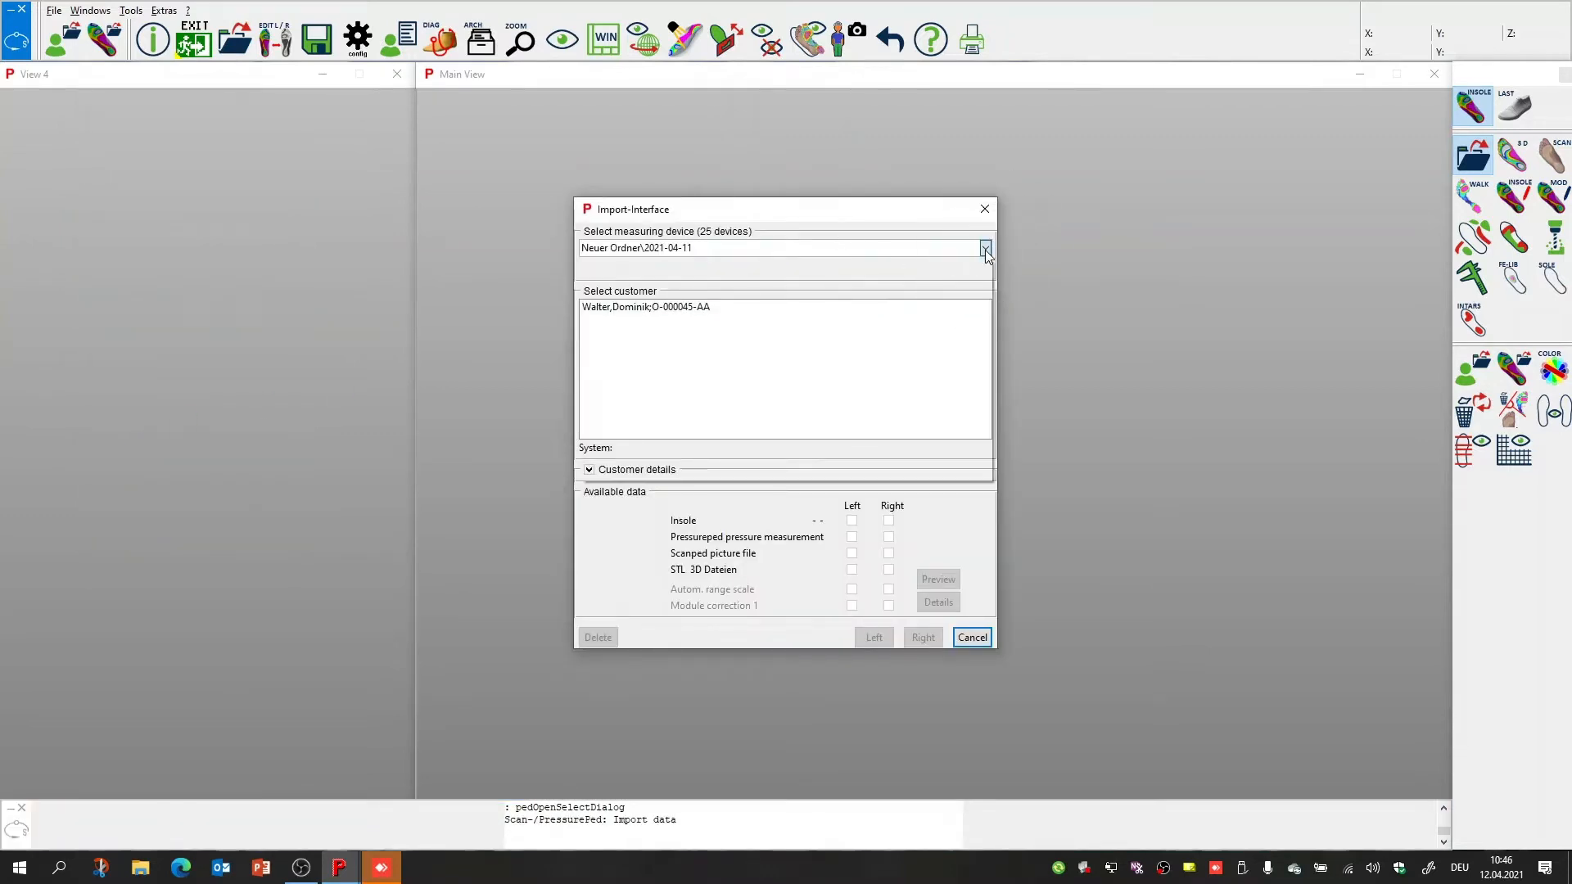
click(985, 248)
drag(986, 283, 985, 376)
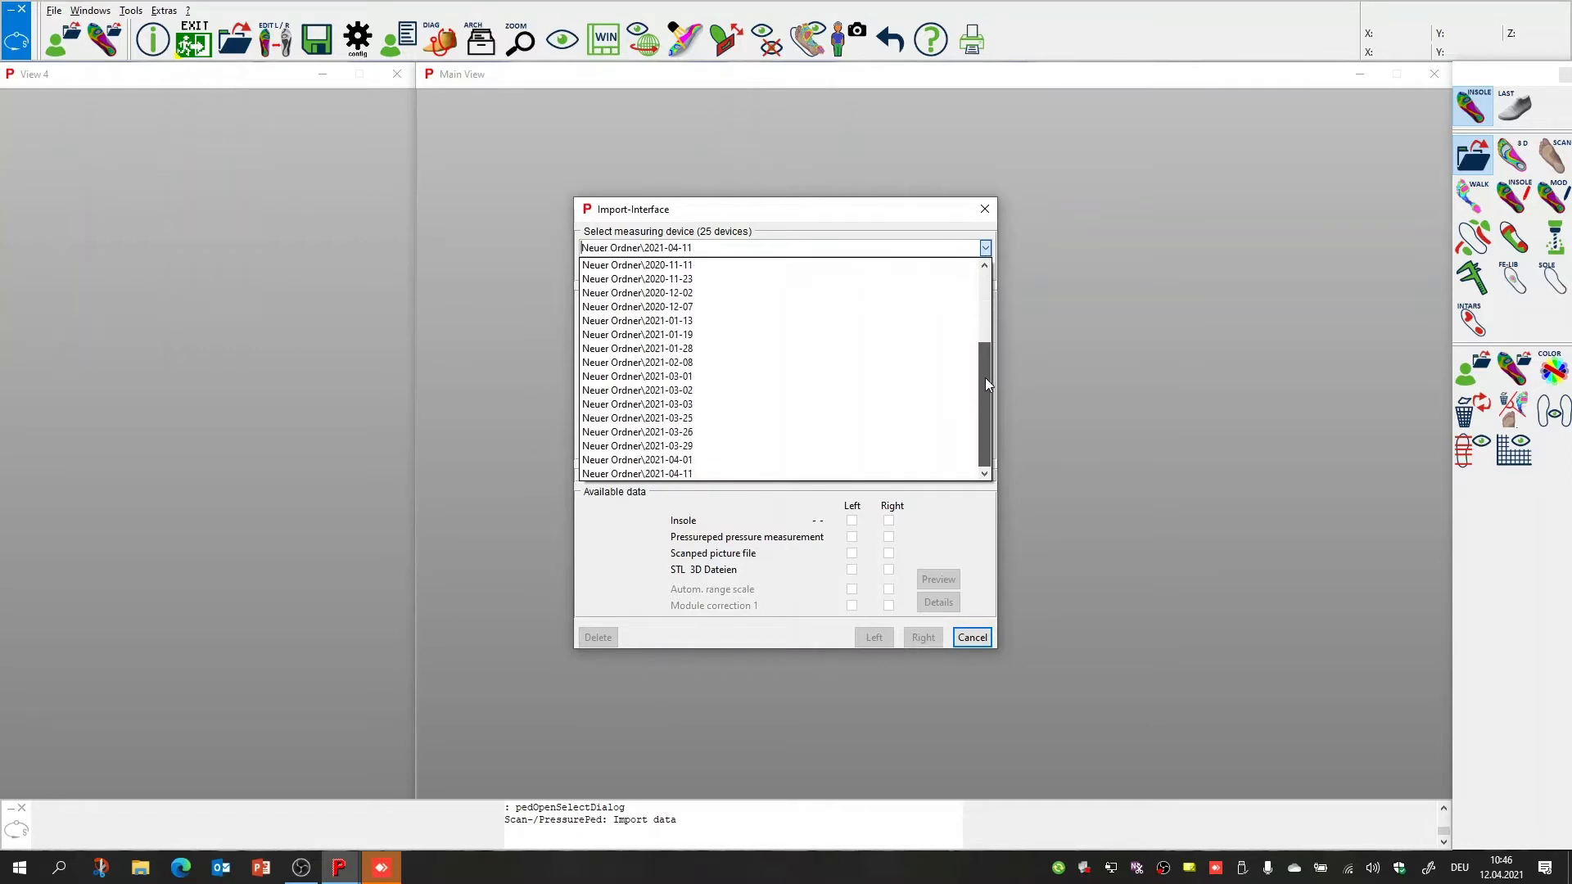
click(678, 473)
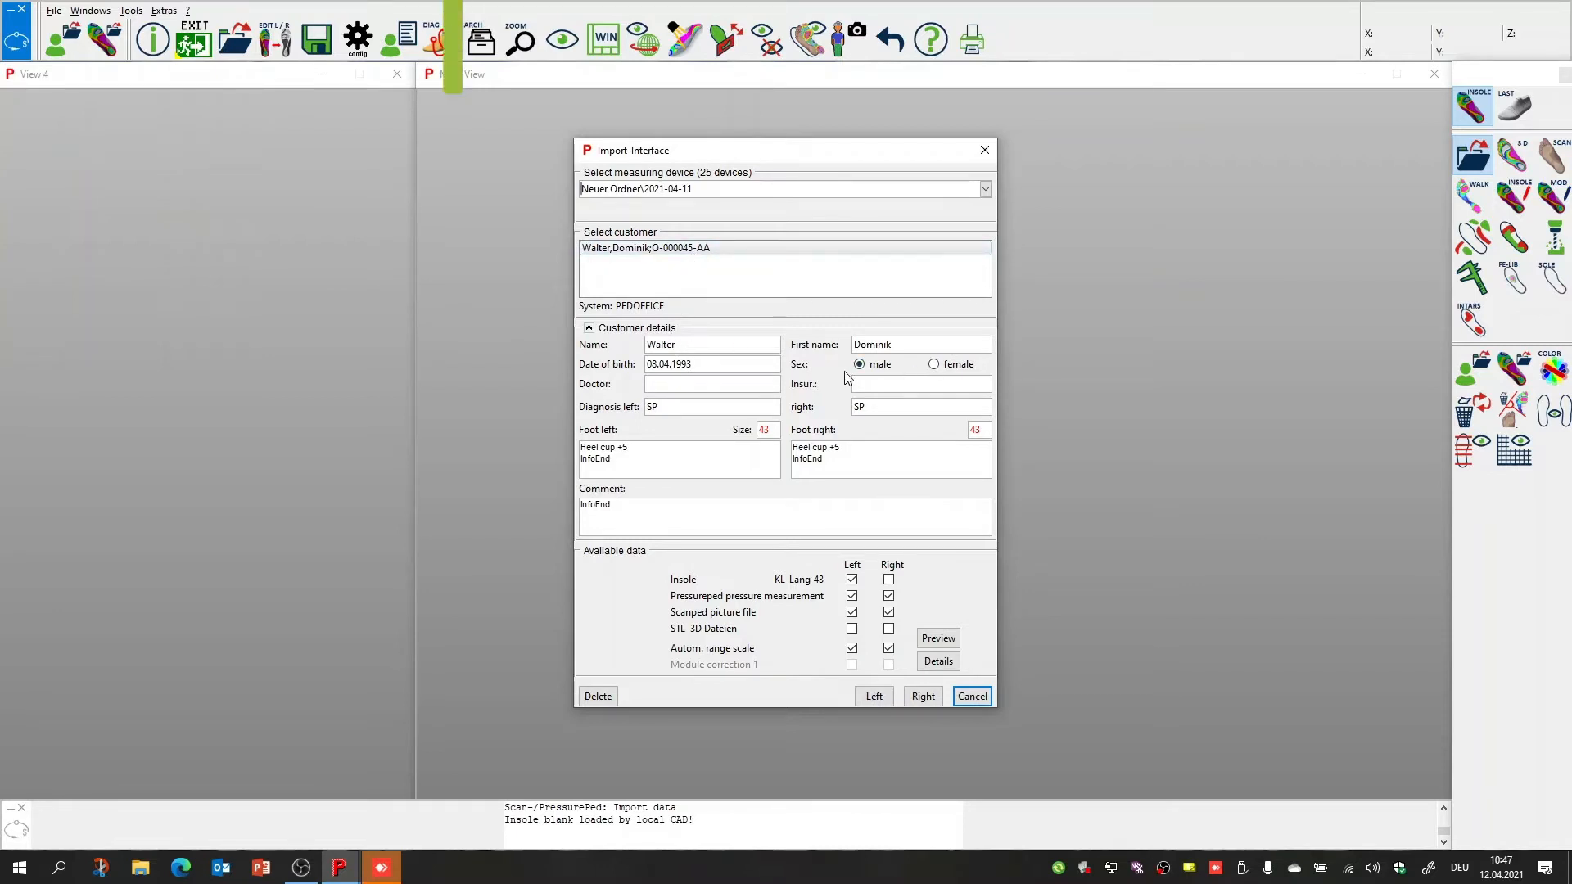
Review the left and right diagnosis entries and the left foot's note in the customer details
double_click(652, 407)
double_click(858, 408)
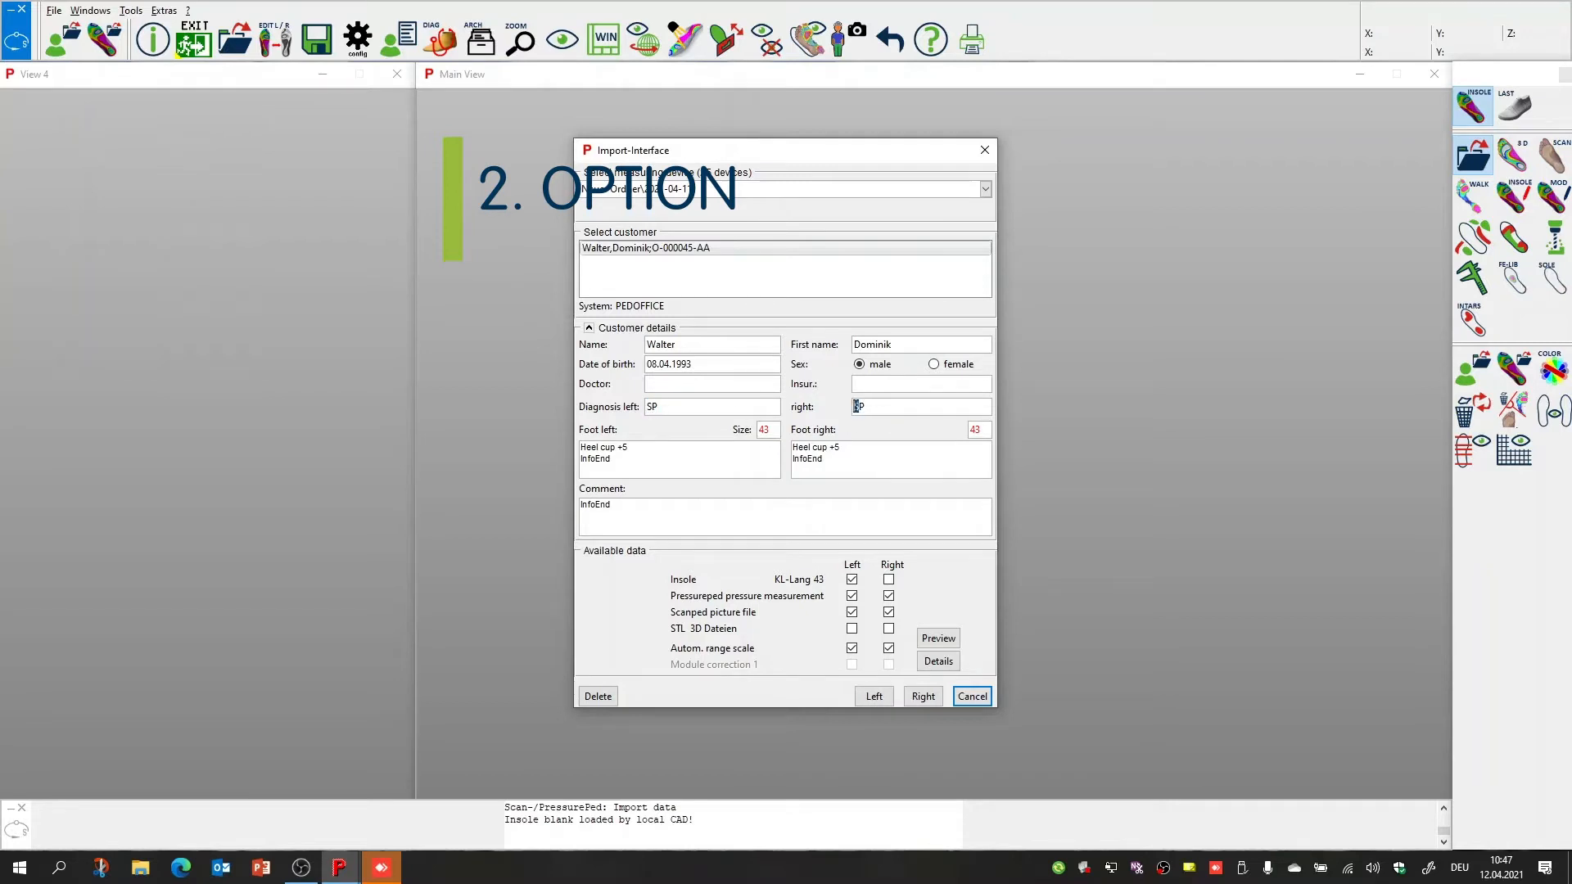
double_click(654, 408)
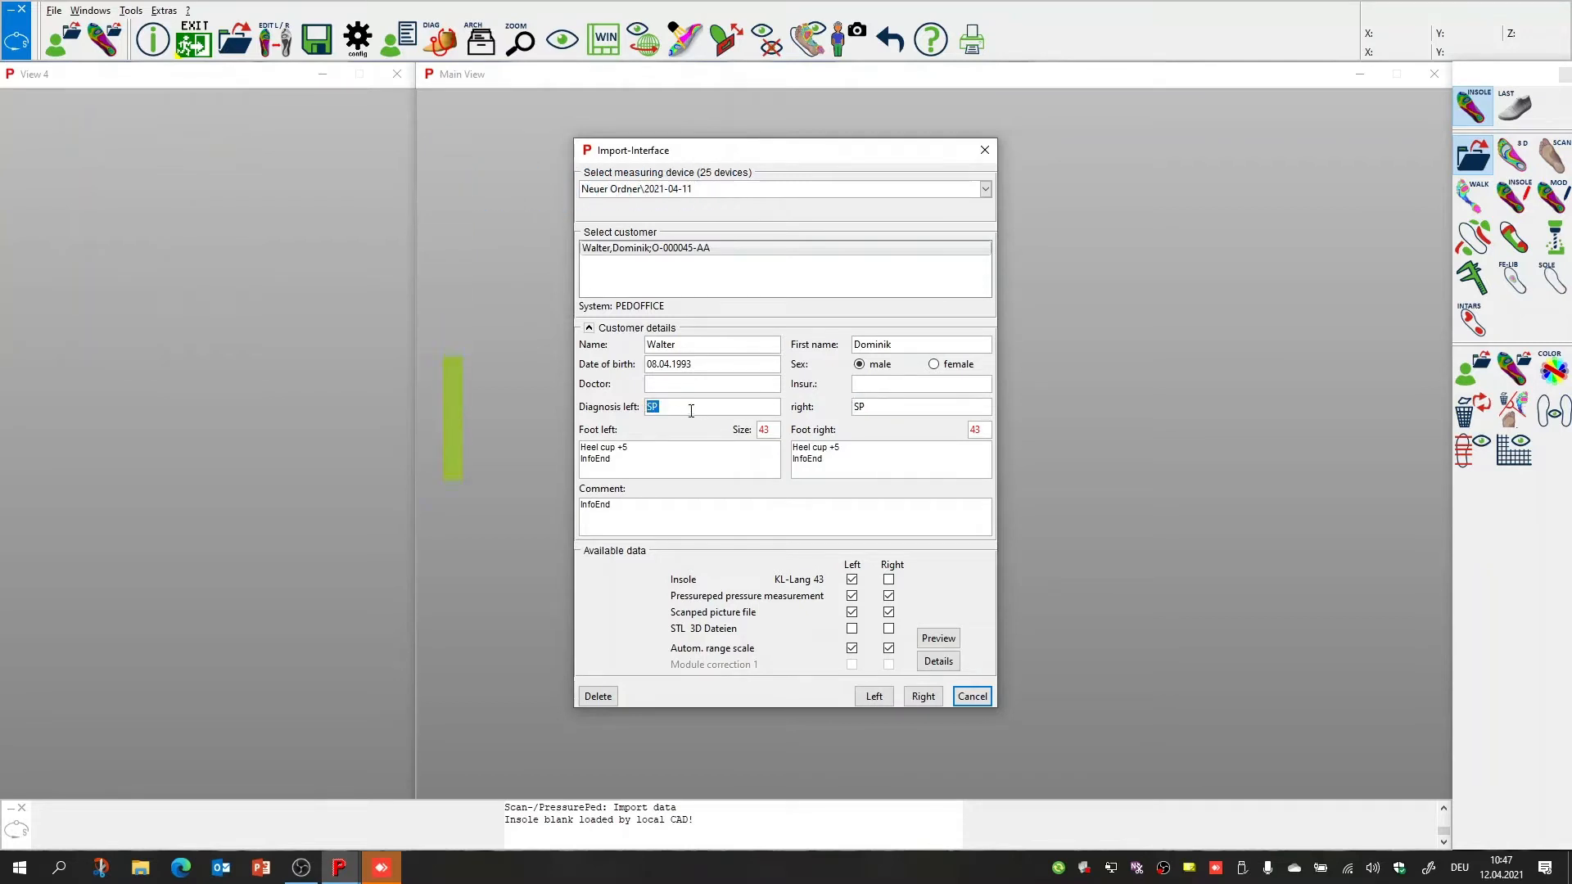
click(683, 407)
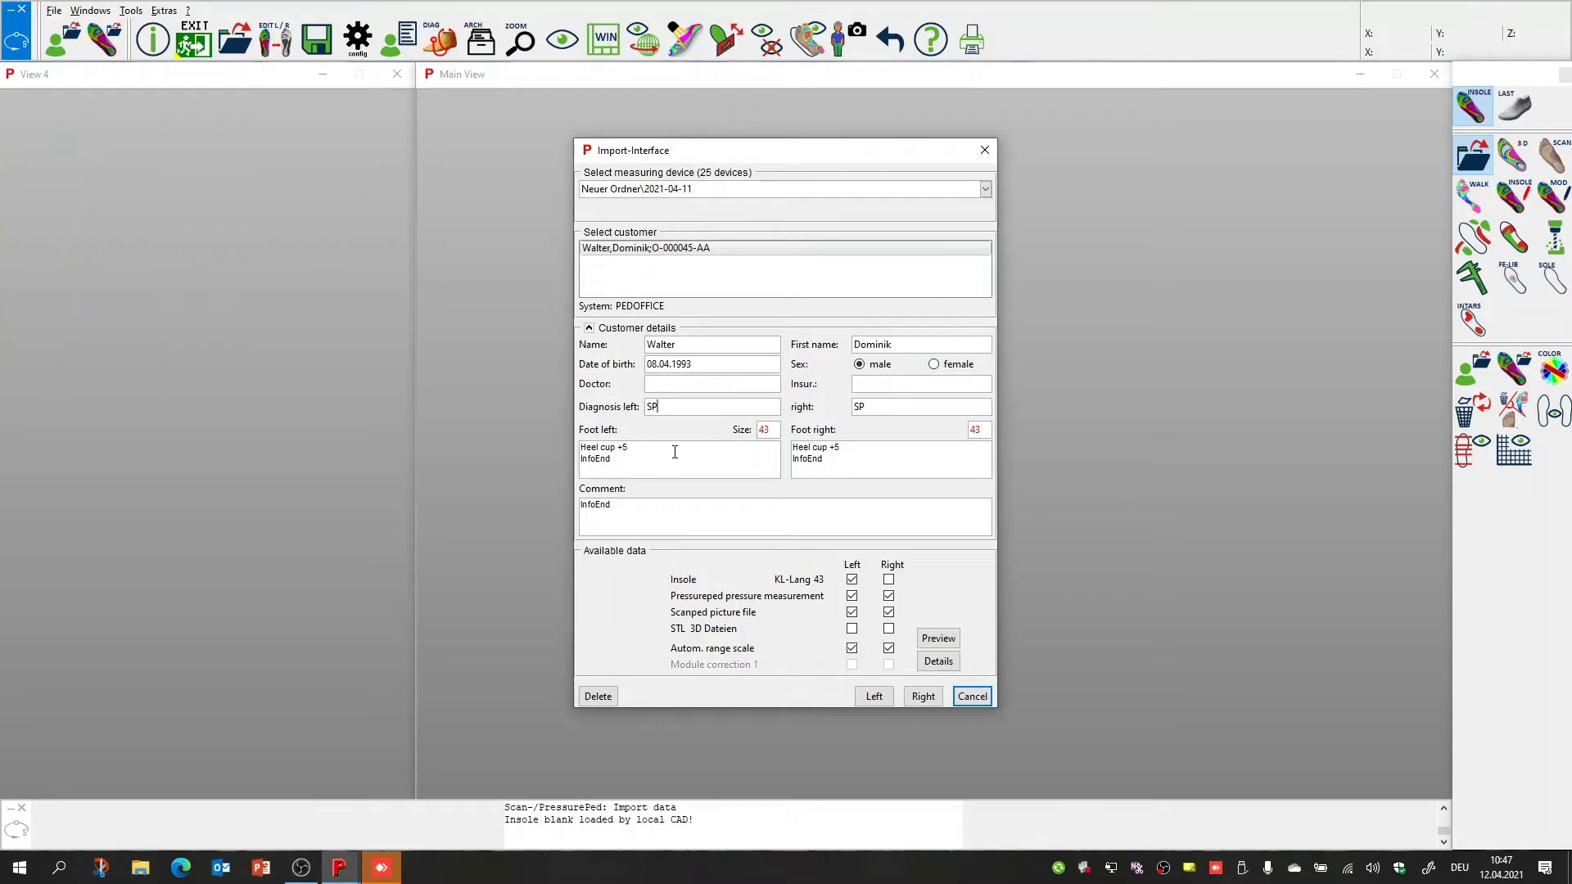
drag(634, 447, 581, 448)
click(647, 452)
Import the customer's left foot data, including the KL-Lang 43 insole blank, pressure measurement and scanned picture
click(876, 697)
click(833, 602)
click(853, 581)
click(874, 696)
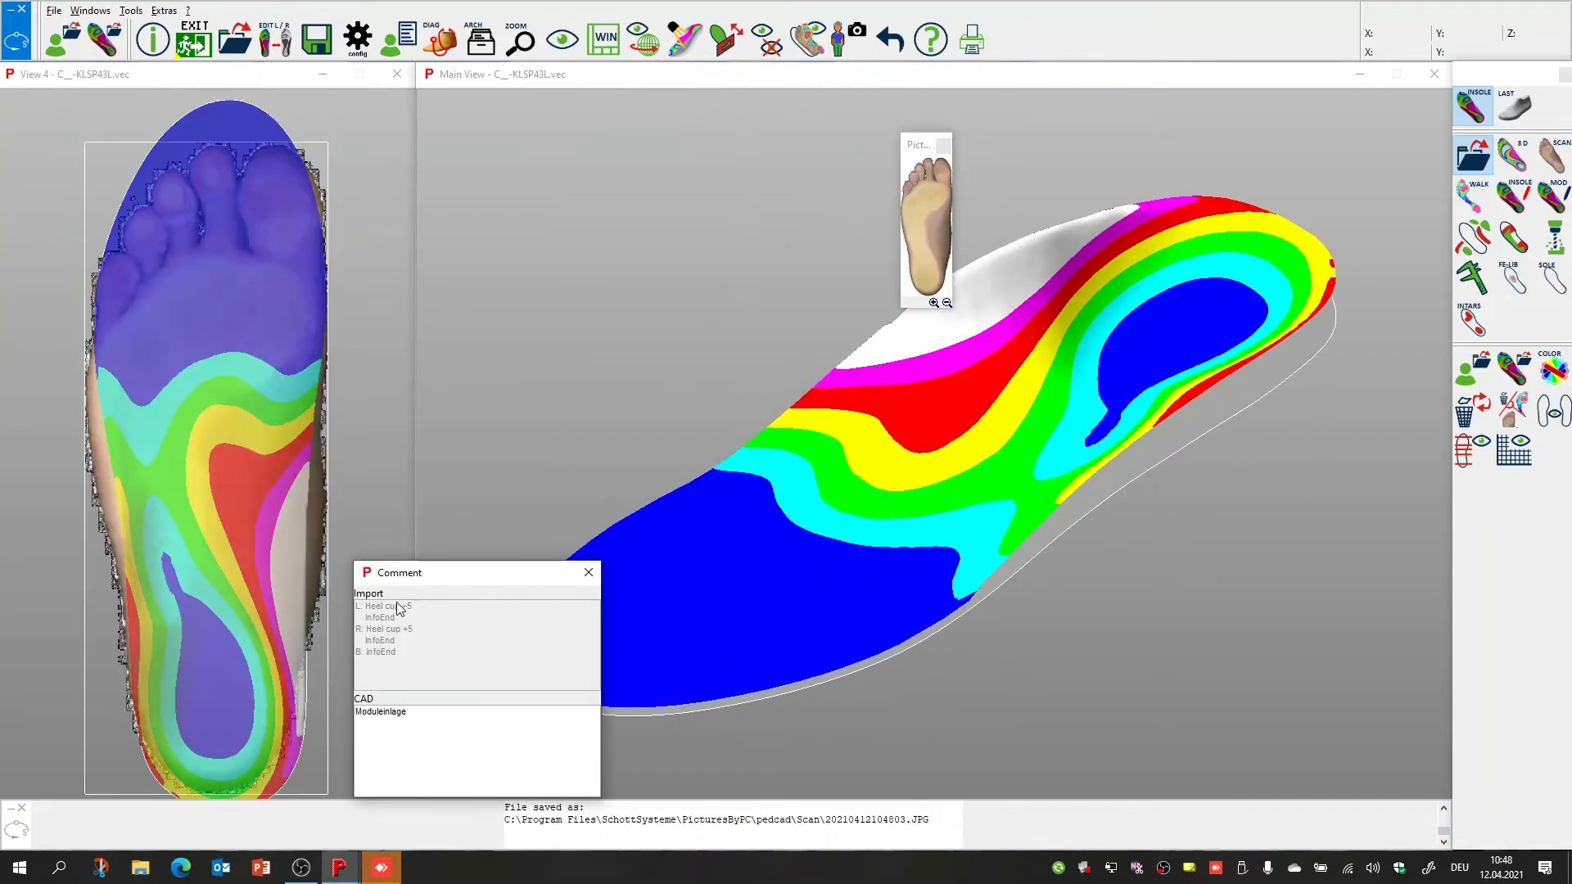
Position the scanned foot picture over the left insole in 1 mm steps and accept the placement
click(355, 246)
click(355, 246)
click(354, 311)
click(356, 312)
click(390, 287)
drag(346, 165, 493, 118)
click(467, 232)
click(539, 231)
click(478, 296)
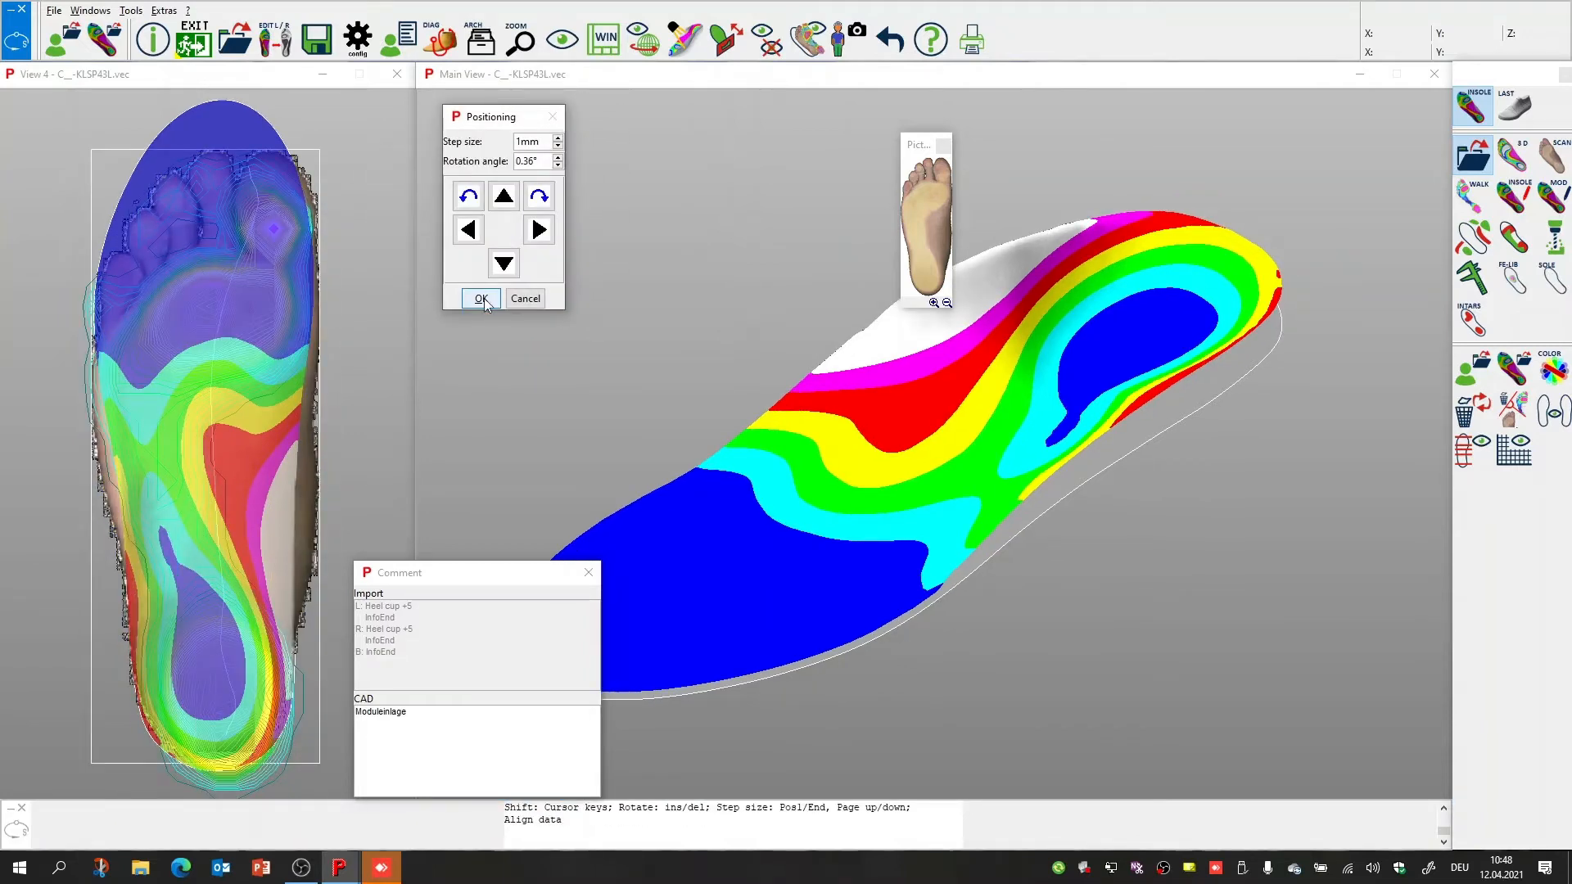
Shift the pressure data about 10 mm toward the toe end, in 1 mm steps, to match the foot scan
click(503, 265)
click(502, 196)
click(502, 196)
click(502, 196)
click(502, 196)
click(501, 195)
click(501, 196)
click(502, 196)
click(502, 196)
click(502, 196)
click(502, 196)
click(502, 196)
Rotate the pressure data clockwise by five 0.36° steps, shift it 1 mm left and accept the alignment
click(538, 197)
click(538, 197)
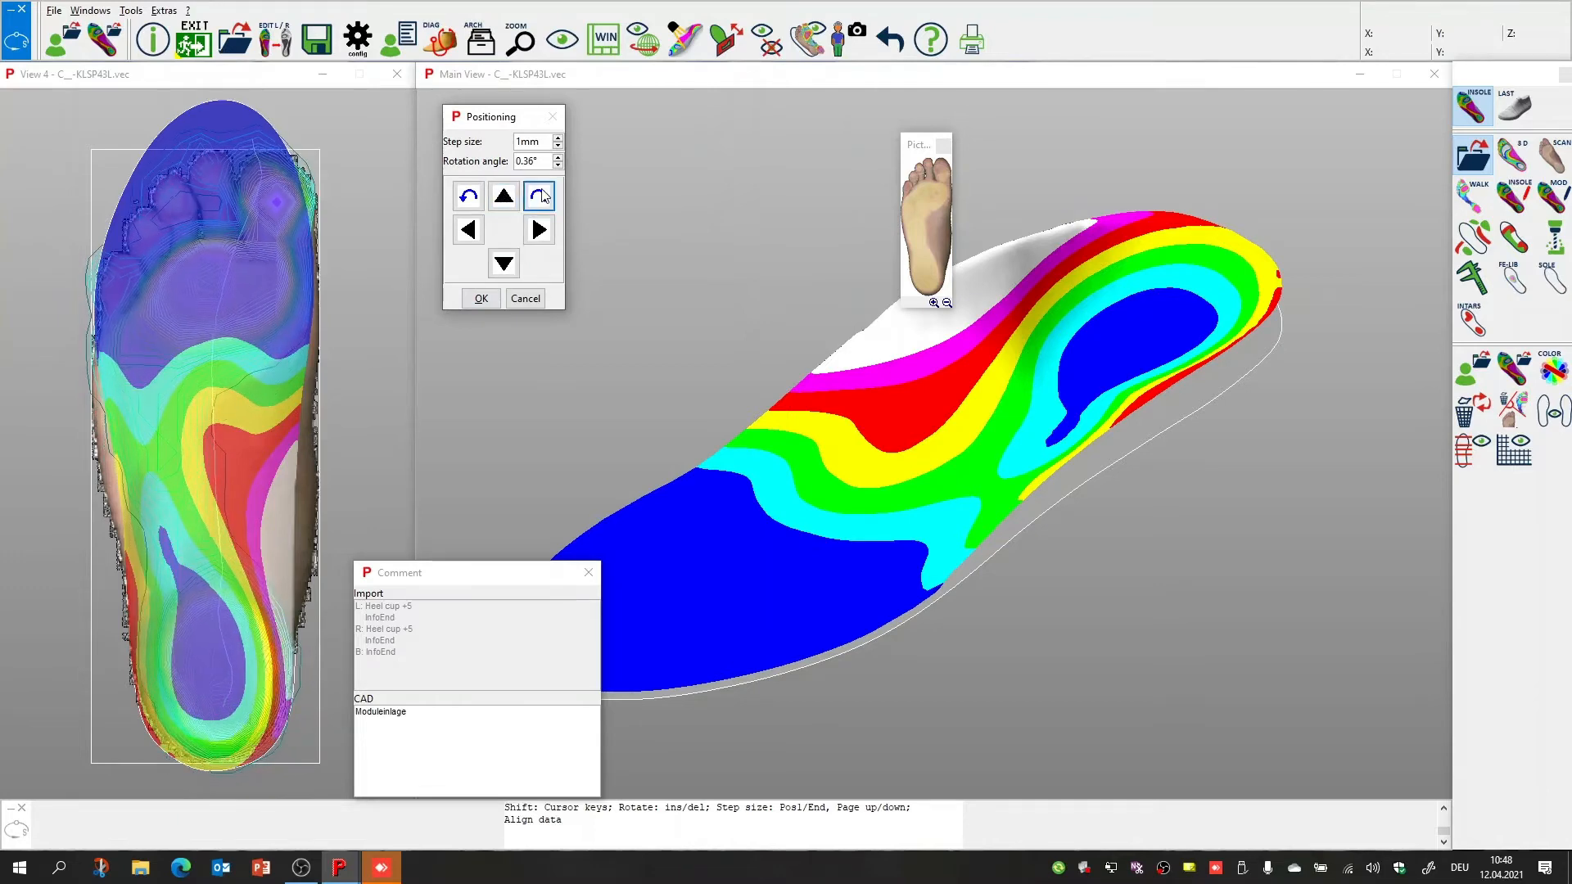
click(538, 197)
click(538, 197)
click(538, 197)
click(466, 230)
click(465, 230)
click(535, 229)
click(481, 298)
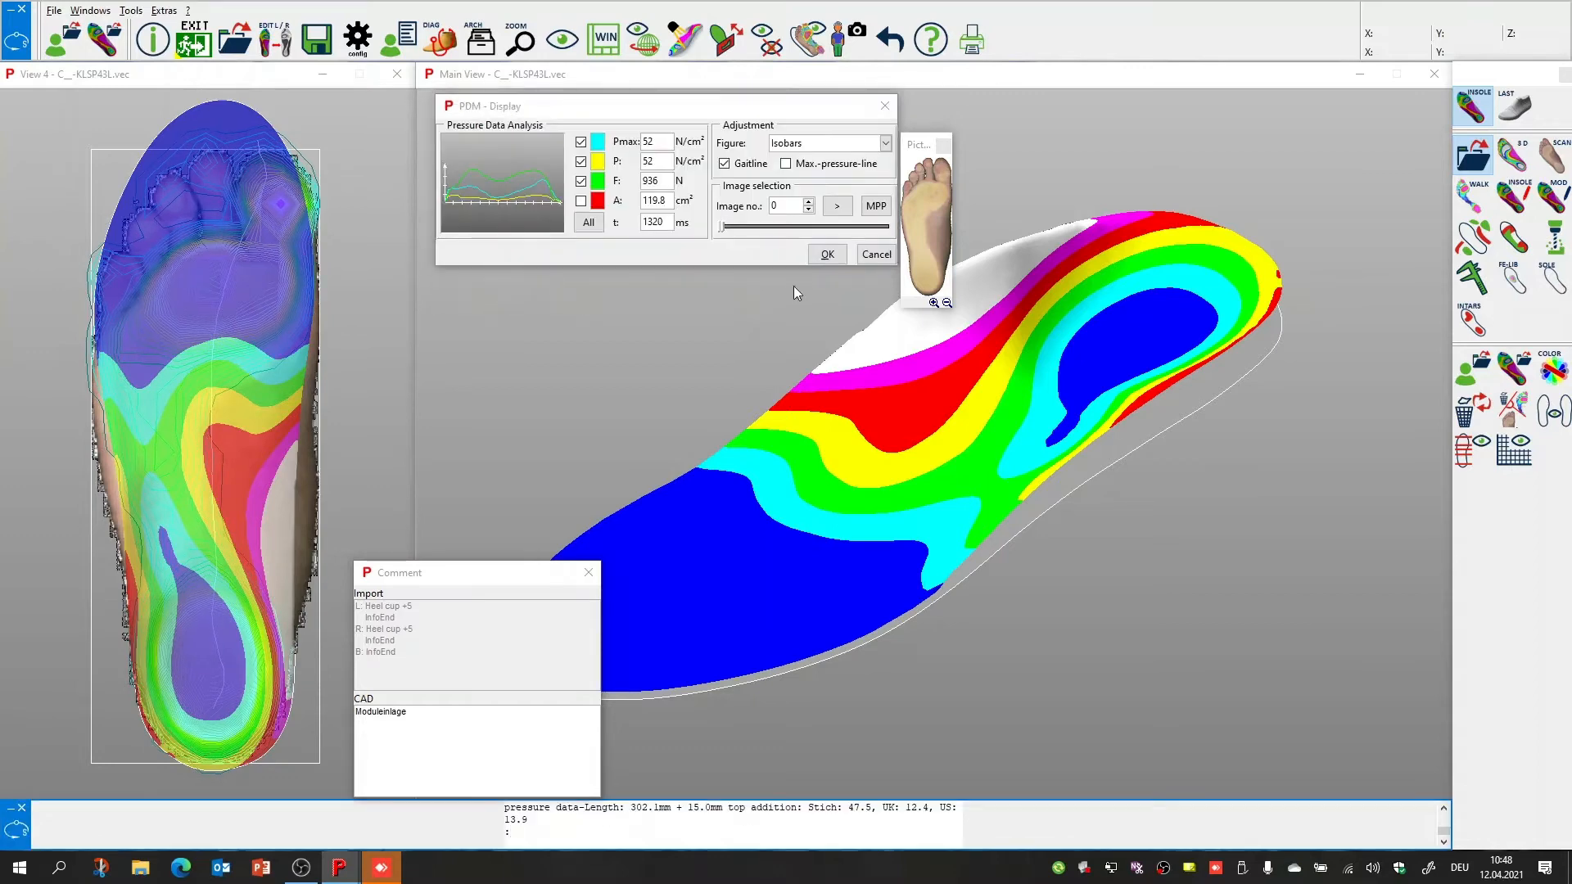
Inspect the enlarged foot picture, play through the pressure measurement sequence and return to the MPP image
drag(498, 578, 542, 544)
drag(927, 143, 931, 109)
click(935, 263)
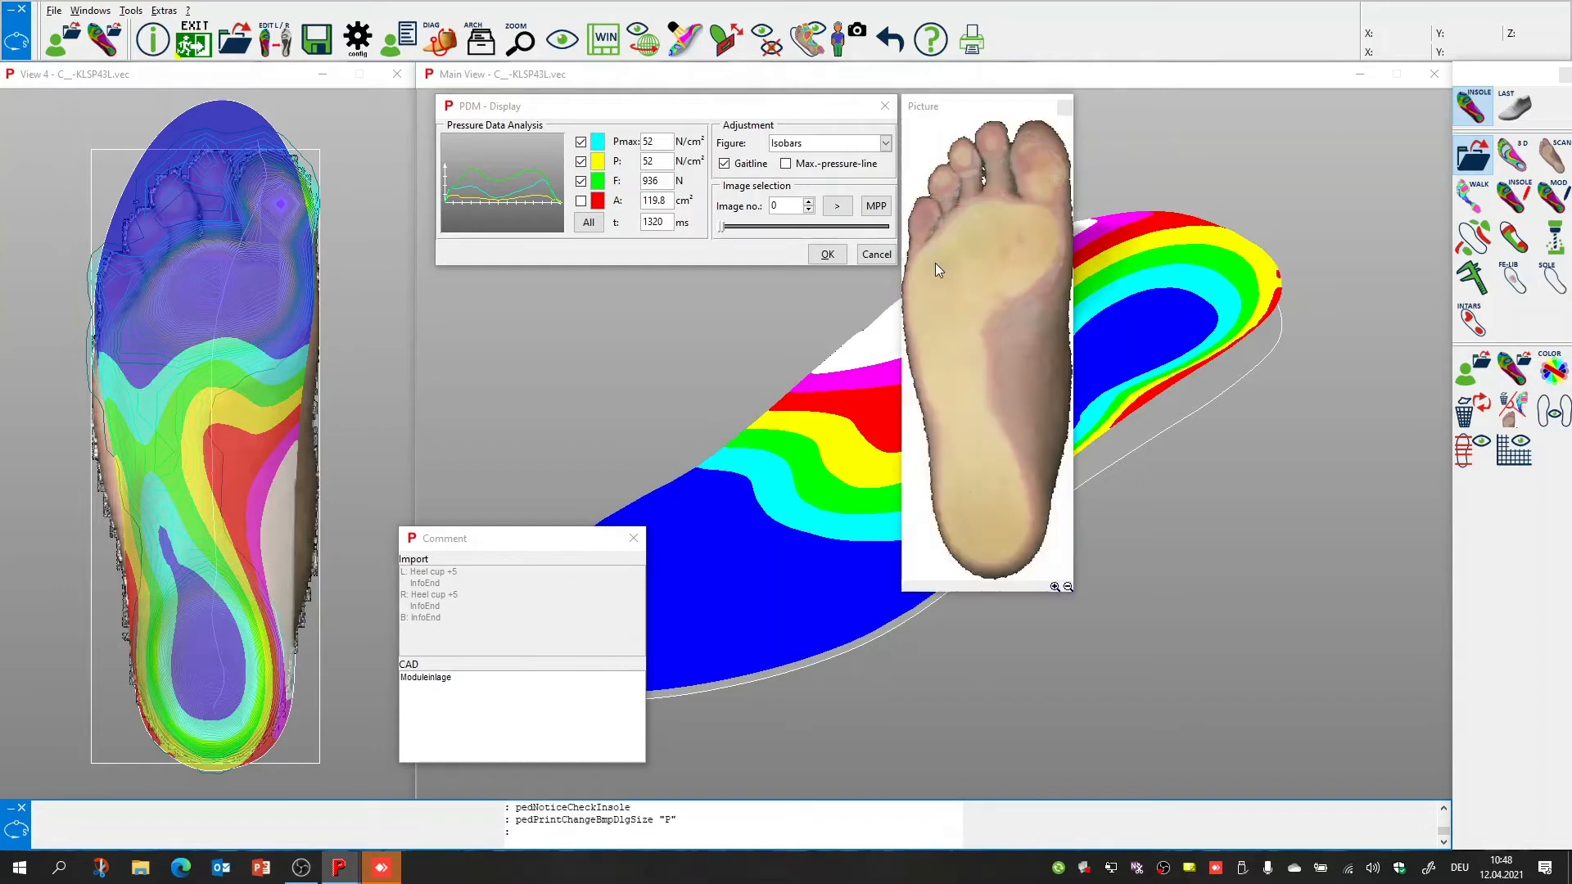
click(1069, 587)
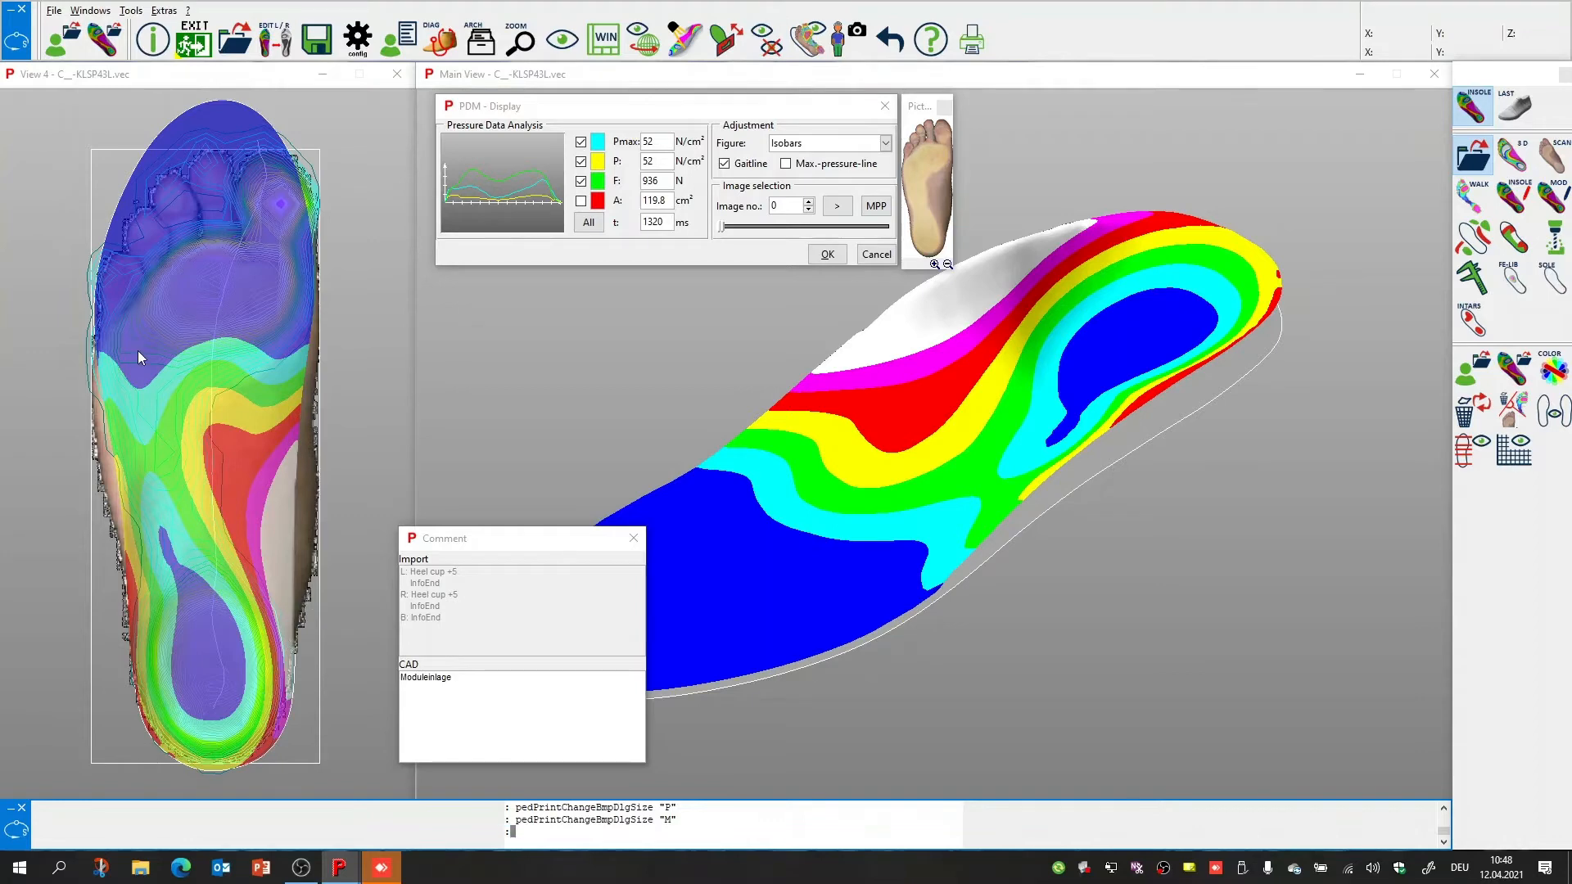
click(837, 209)
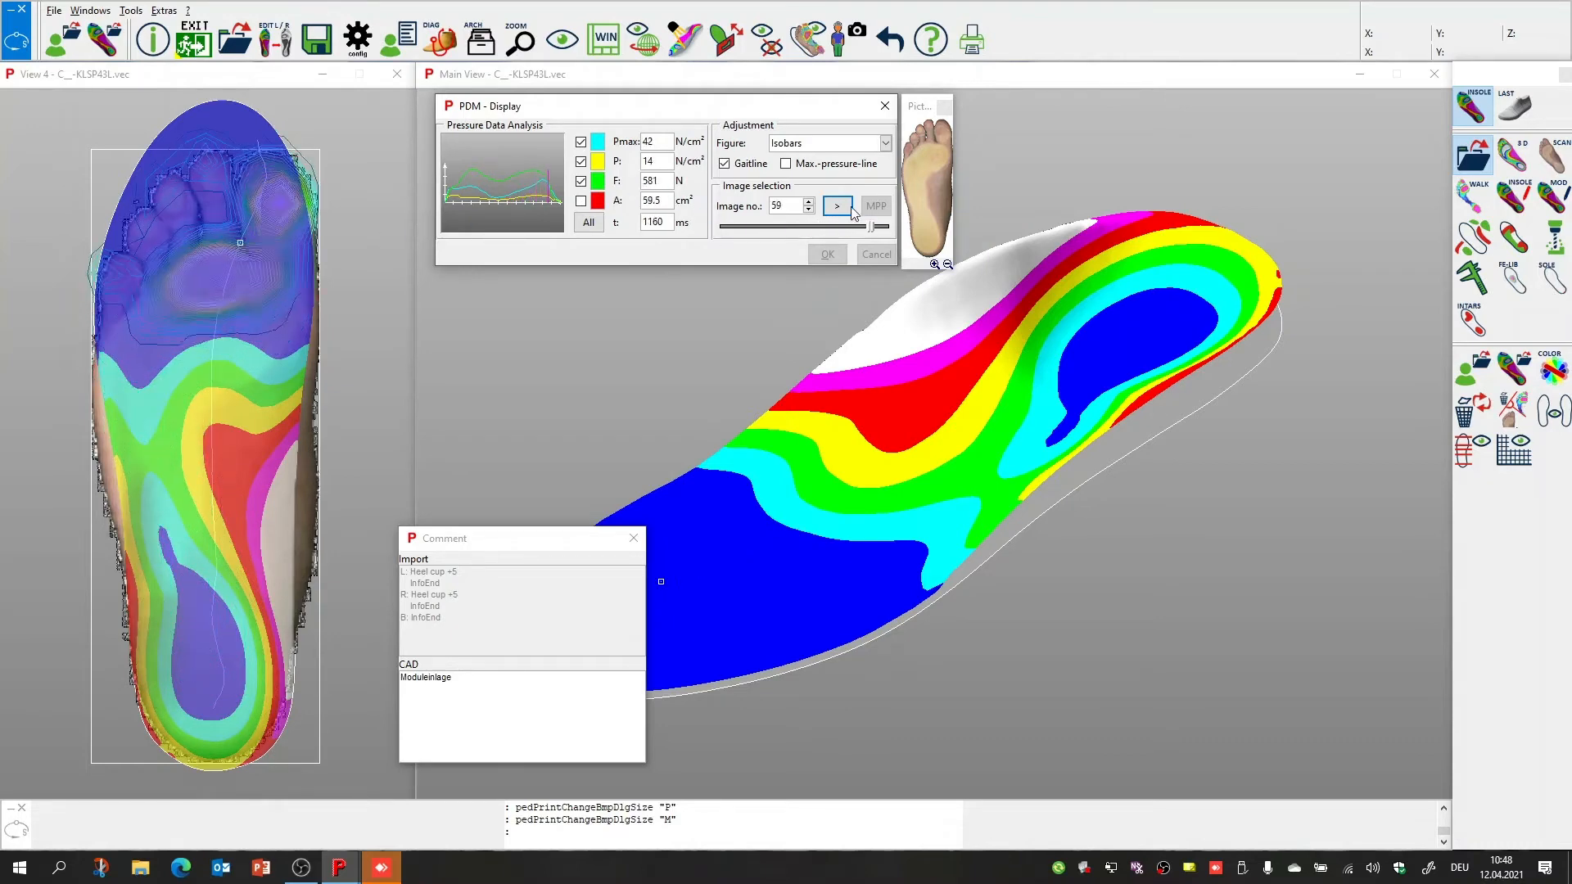
click(888, 209)
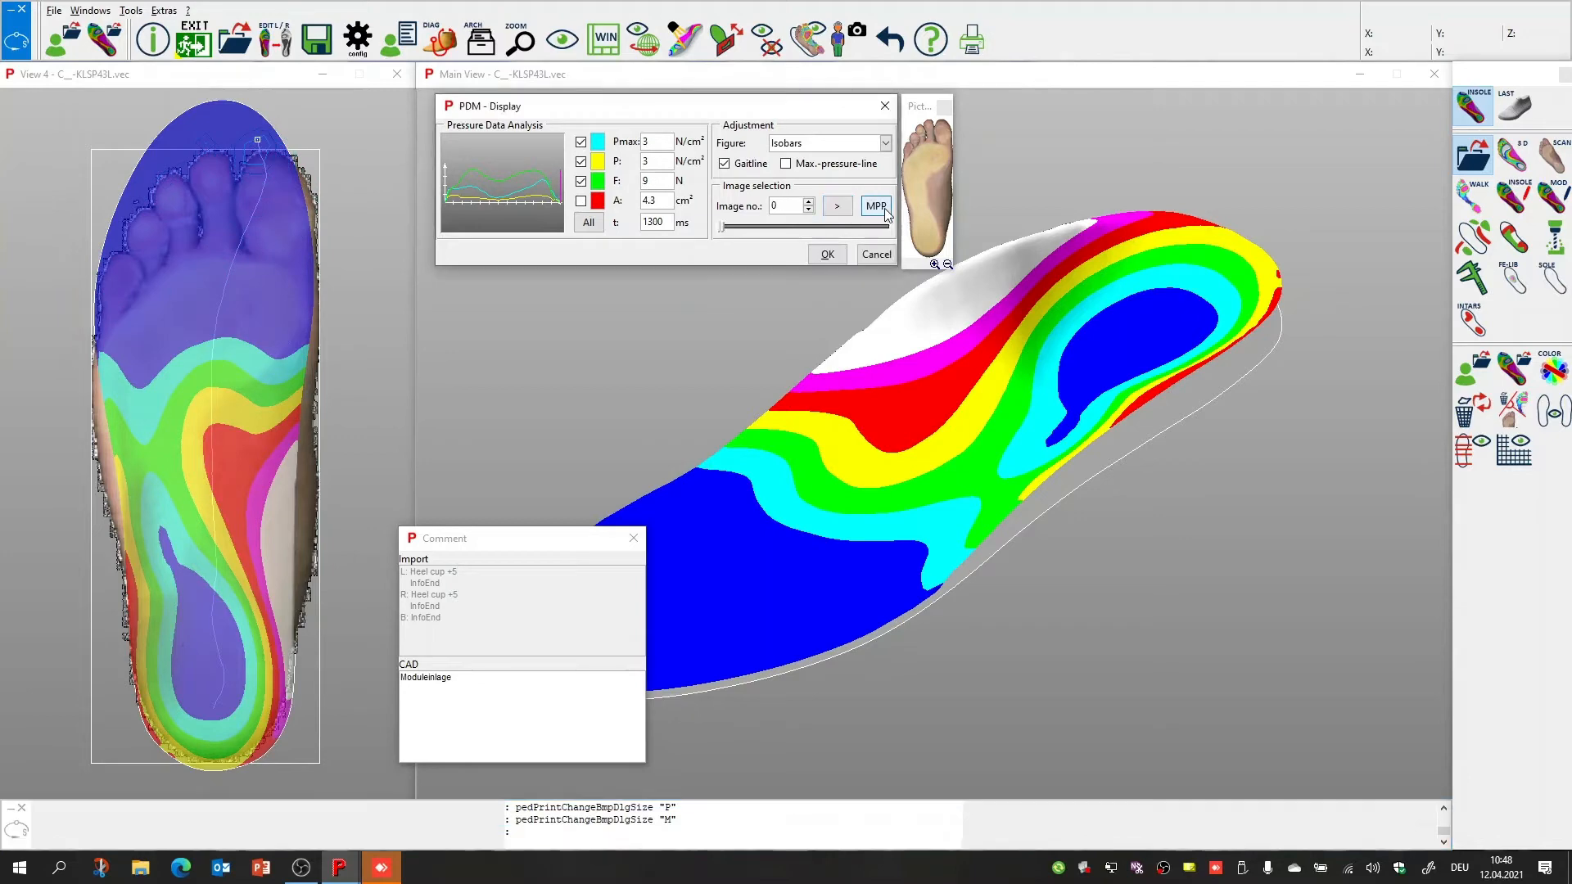
Move the comment window clear of the insole and close the foot picture and pressure data display
drag(526, 537, 1327, 573)
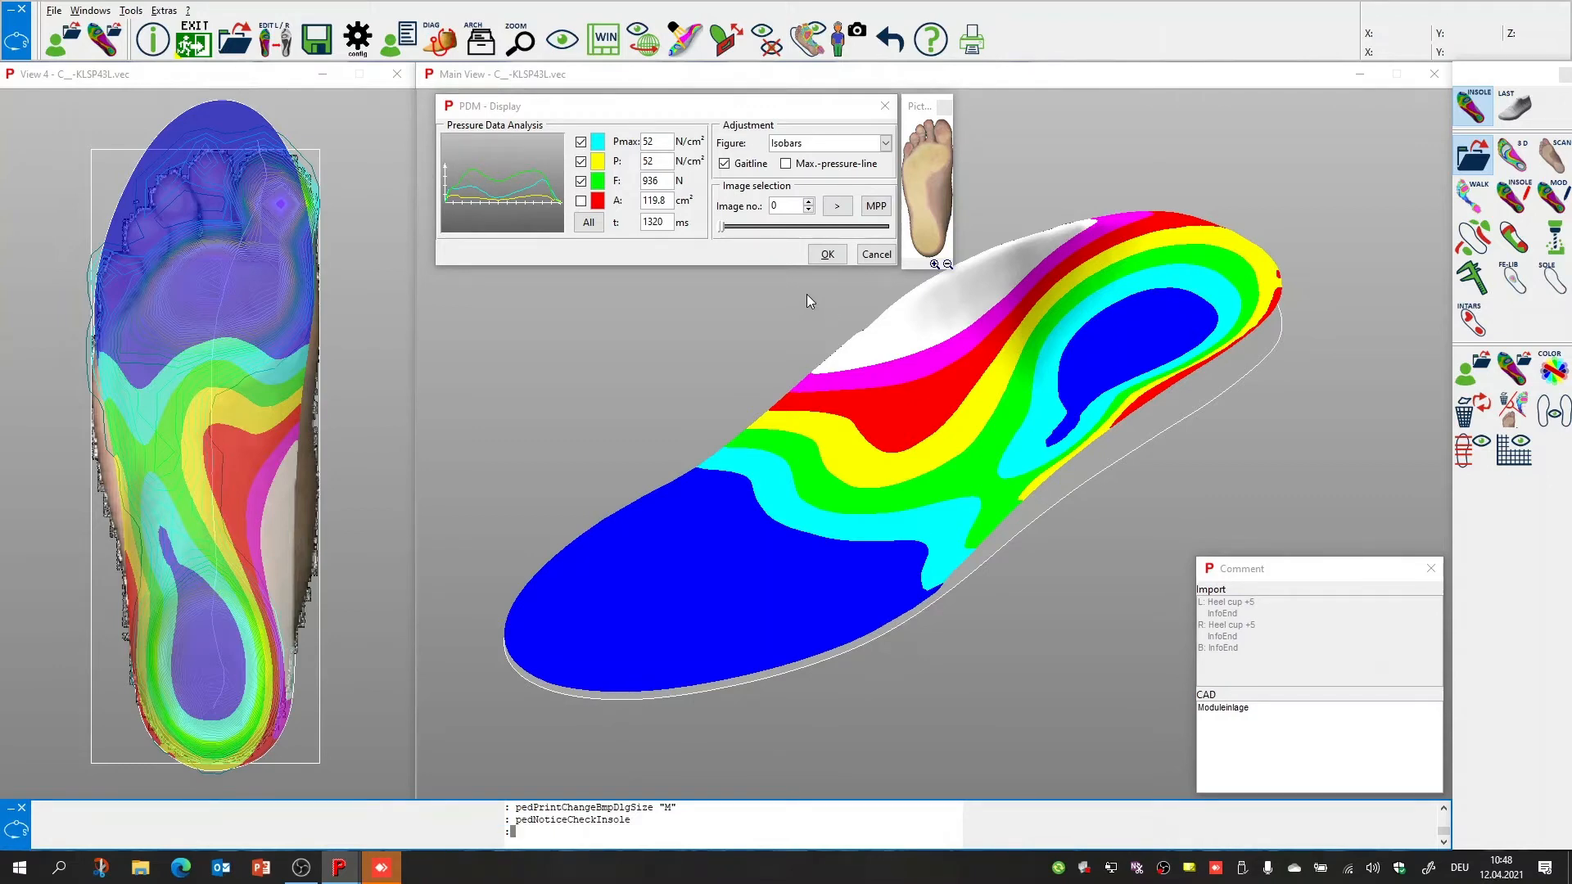
click(944, 107)
click(884, 107)
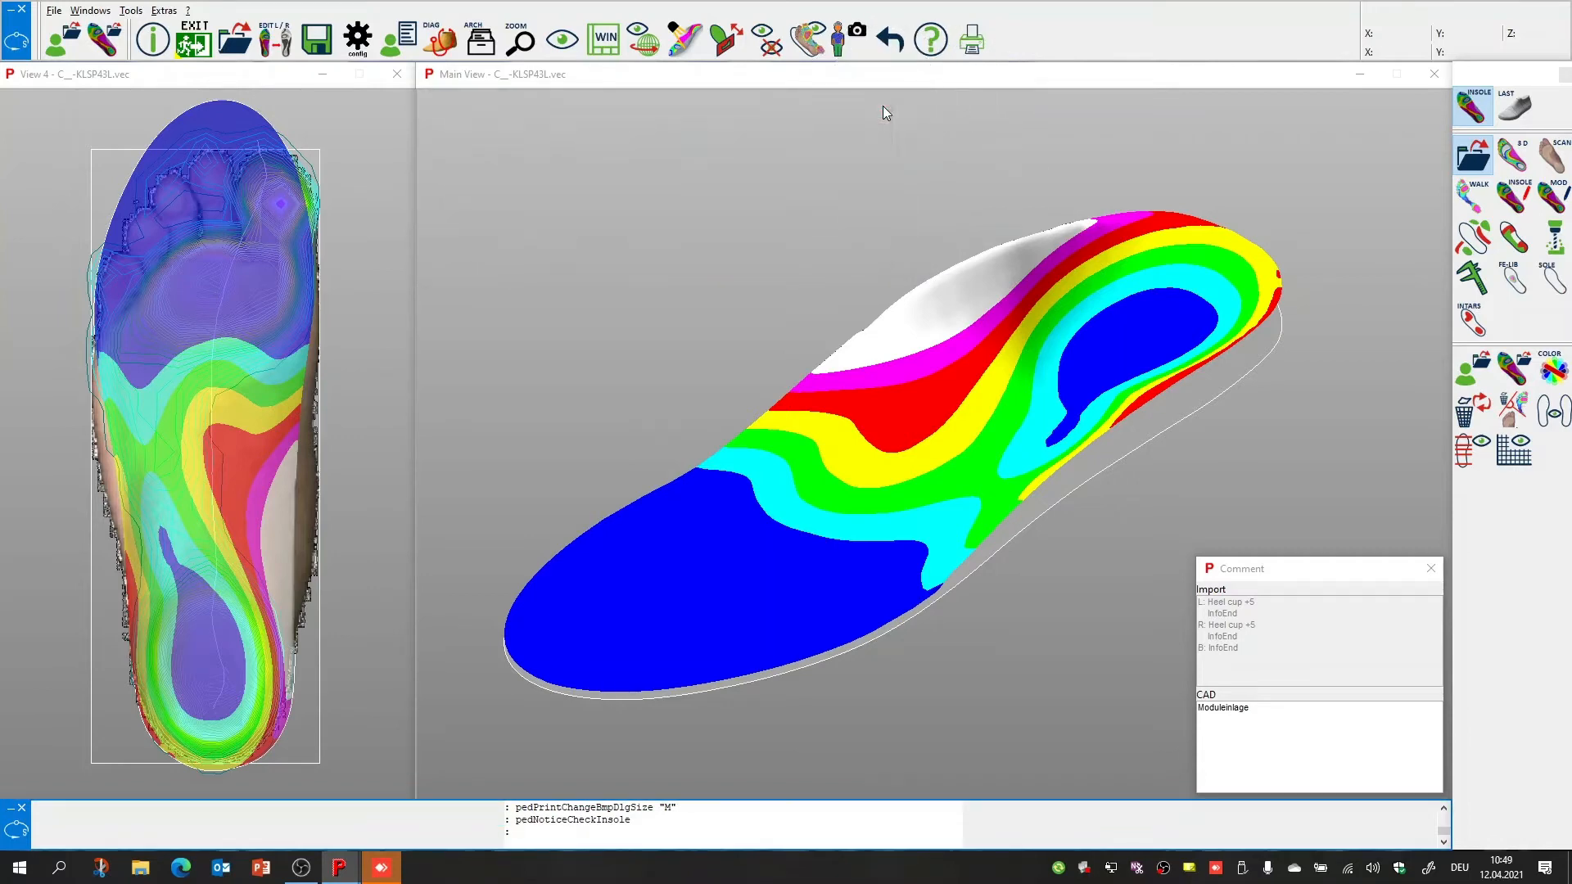
Hide the pressure measurement and the scanned foot picture in view 4, keeping the insole and its outline visible
click(767, 46)
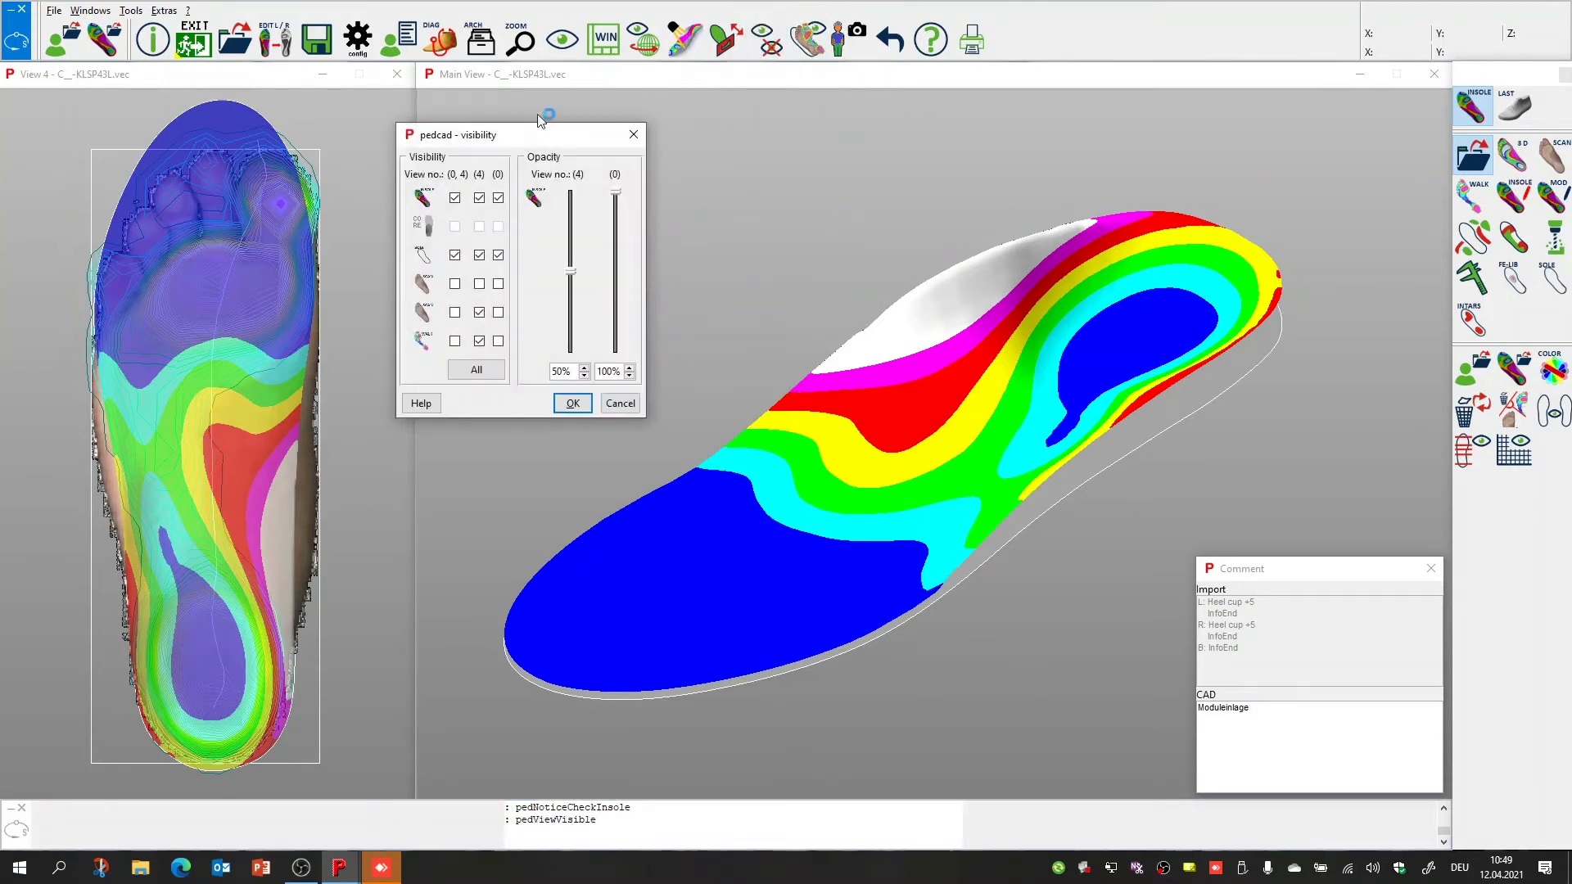
drag(508, 132, 543, 112)
click(514, 178)
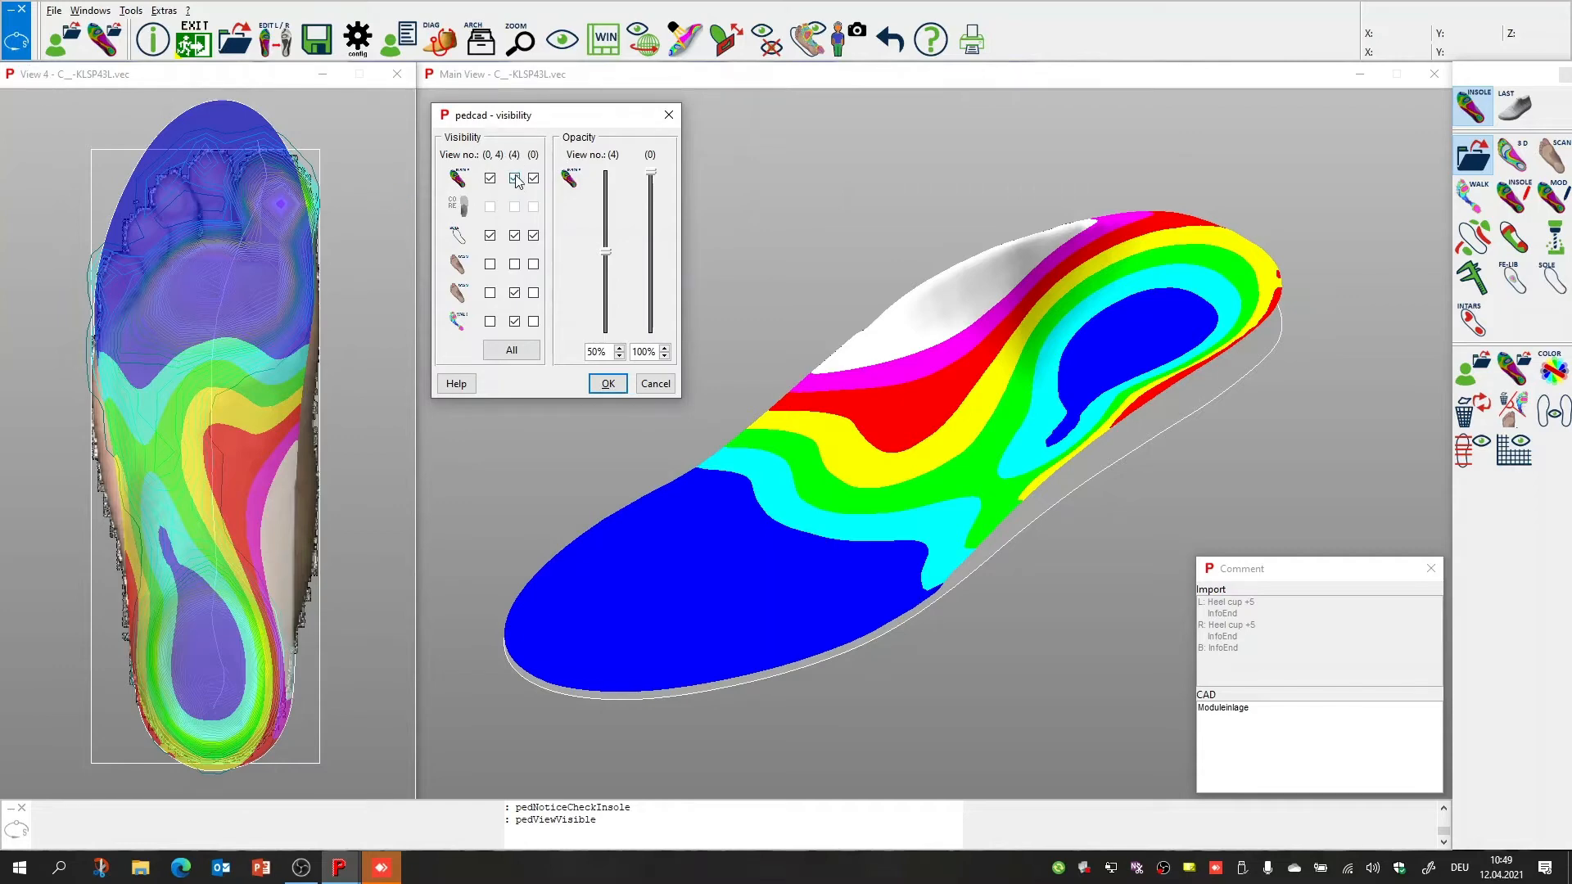
click(514, 322)
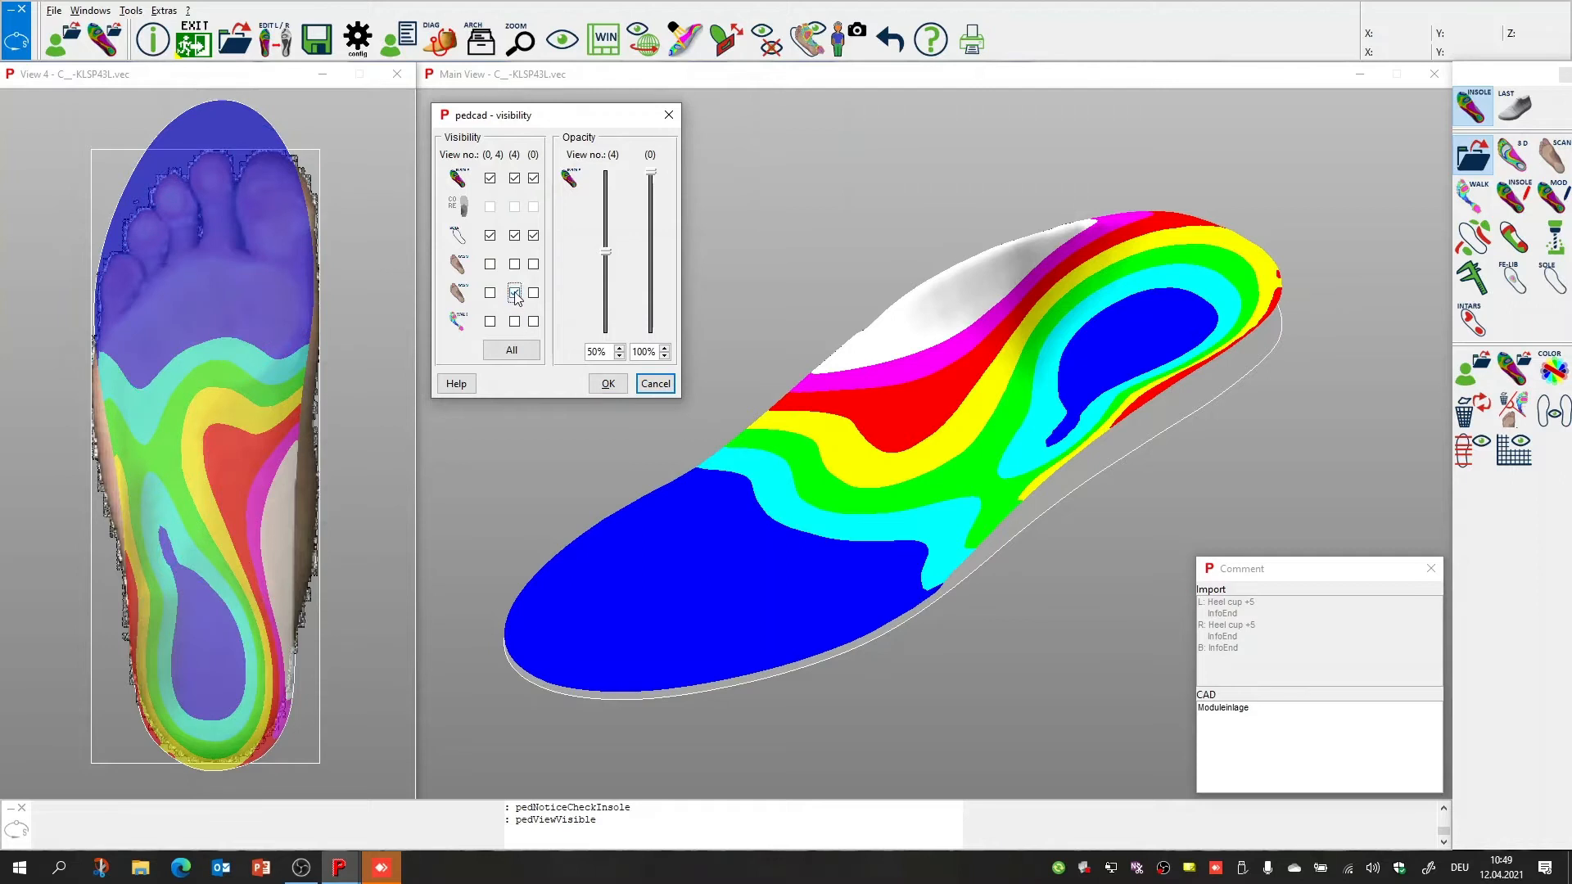
click(514, 293)
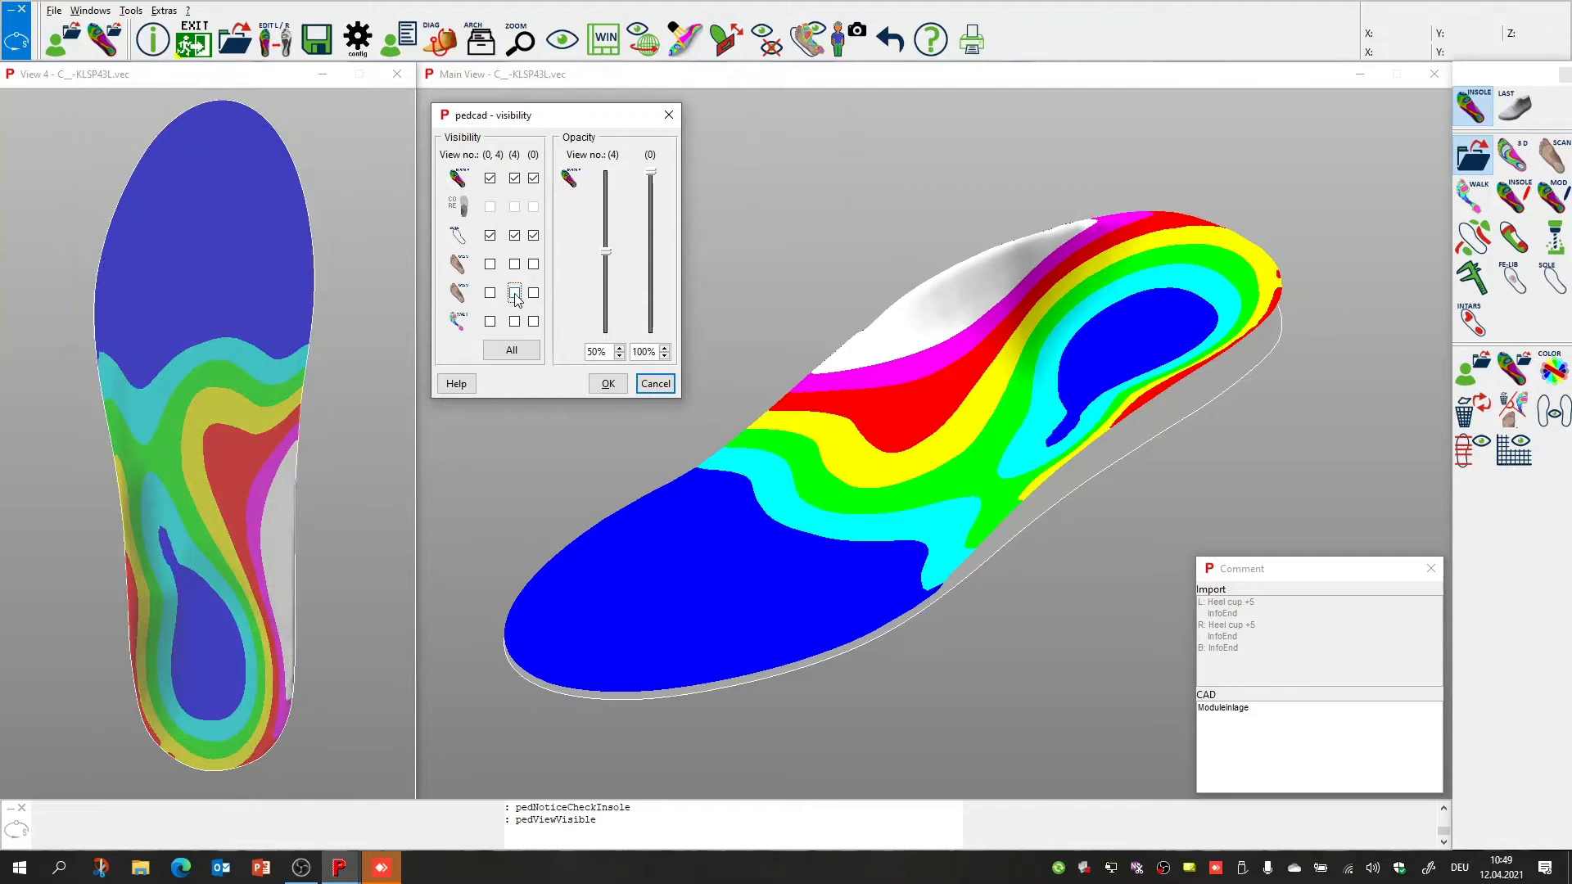
click(607, 383)
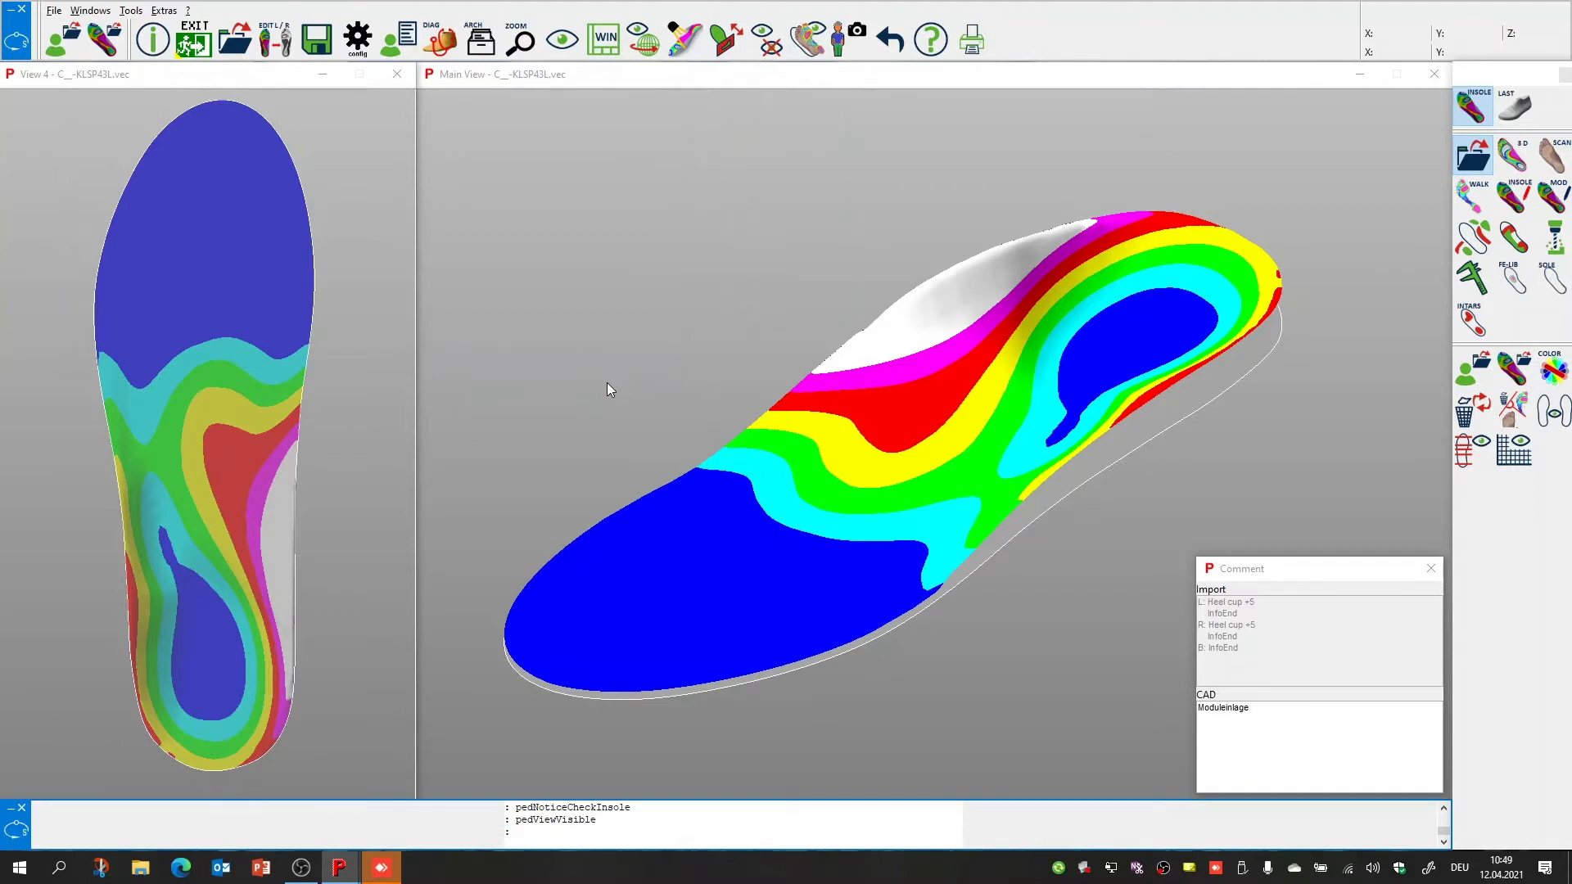
key(ctrl)
Open the automatic correction modules for the insole and compare the discomfort, median and acute correction effects
click(1522, 201)
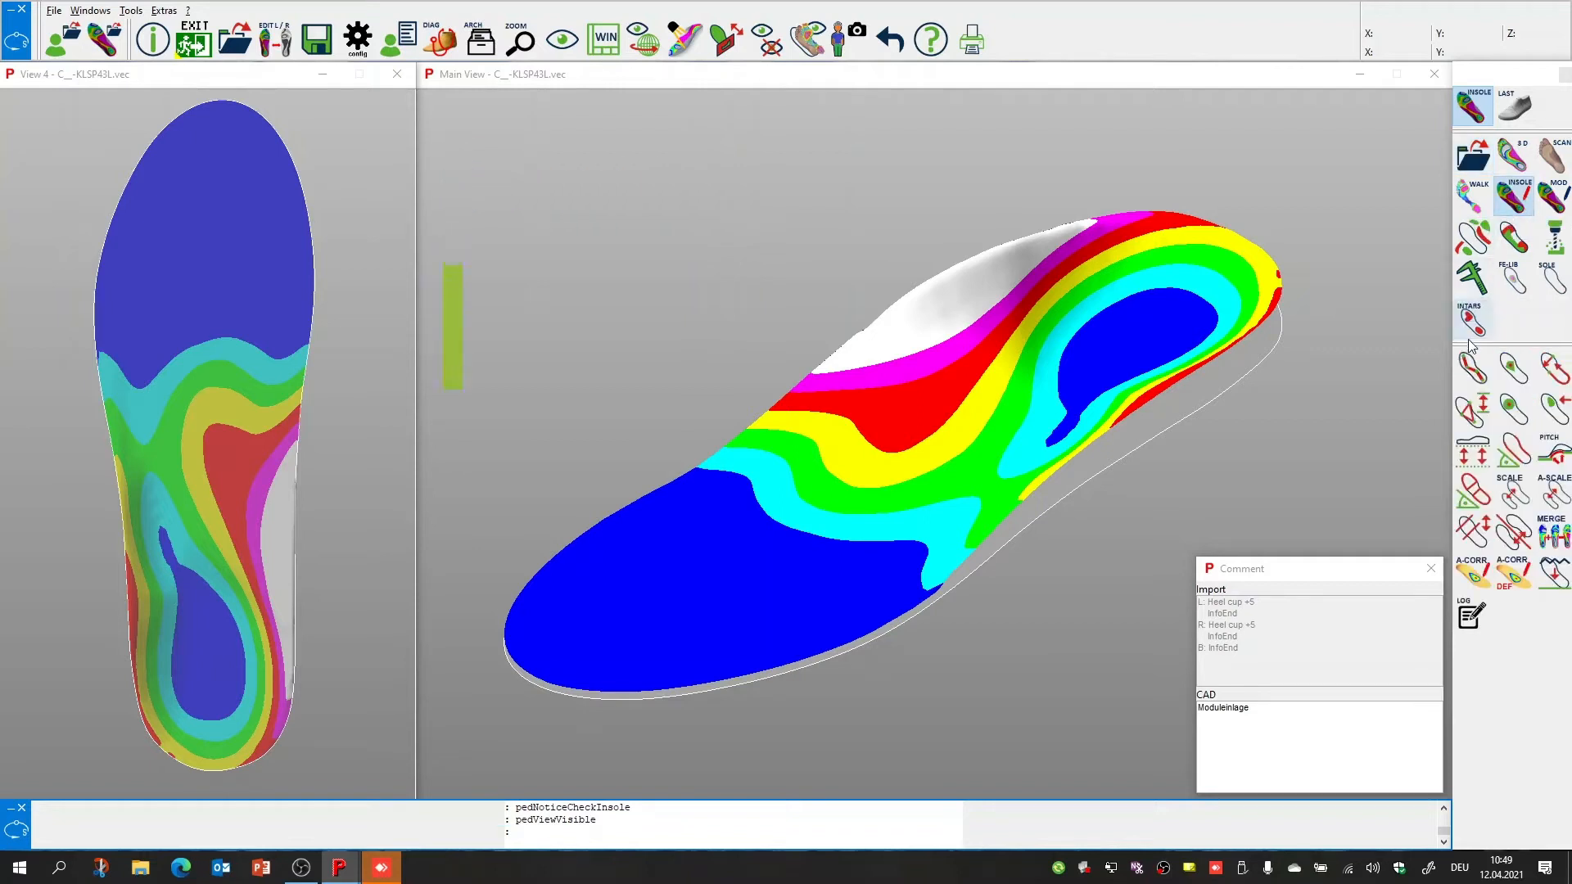
click(1483, 578)
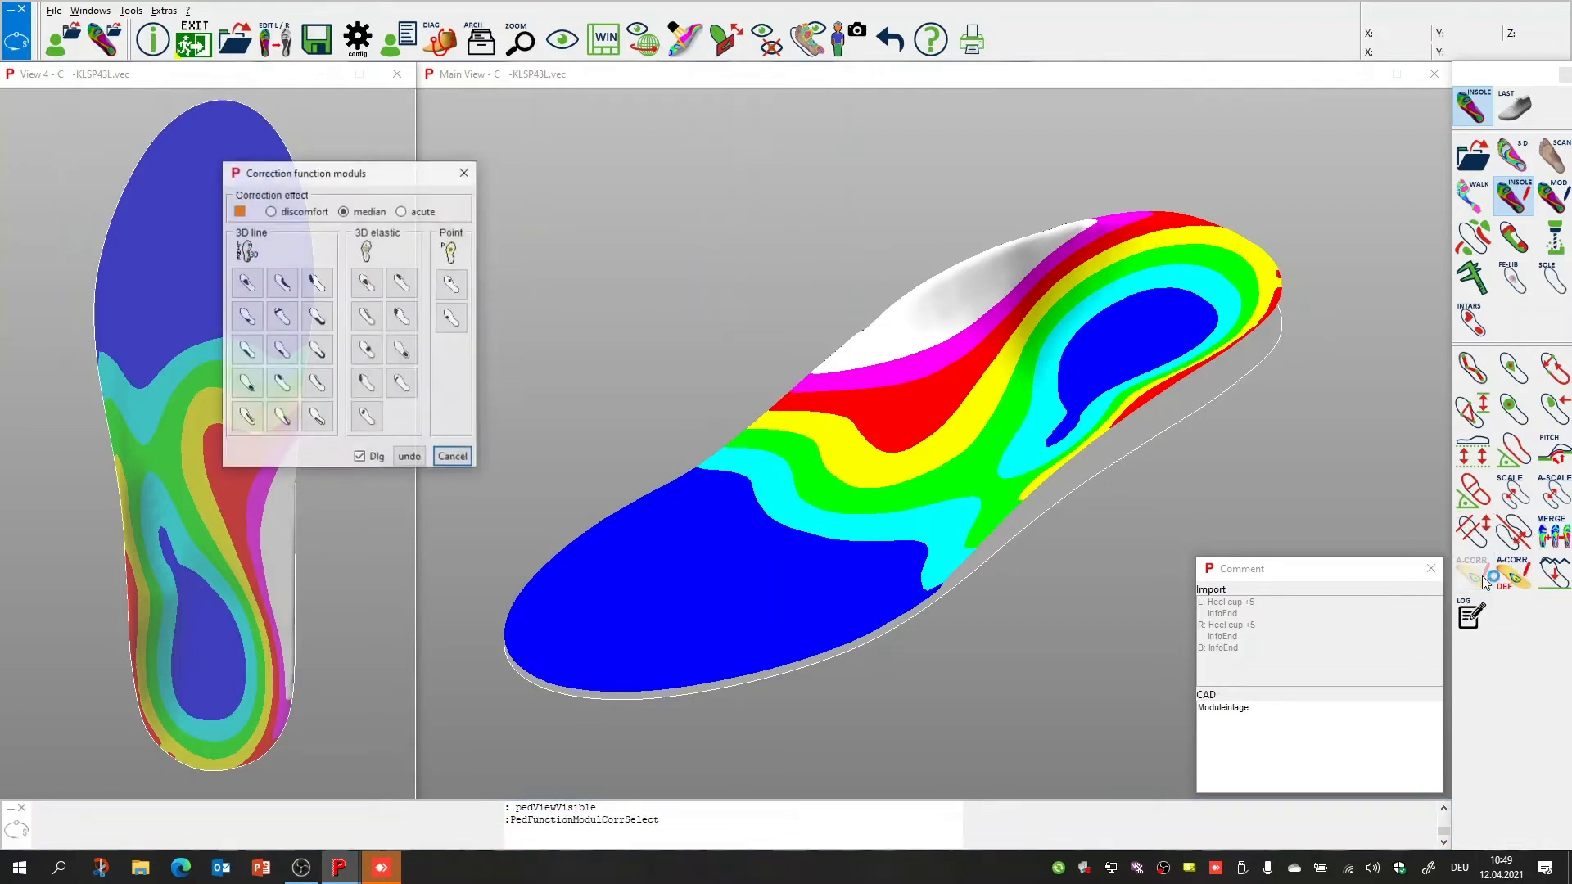
drag(373, 175, 536, 176)
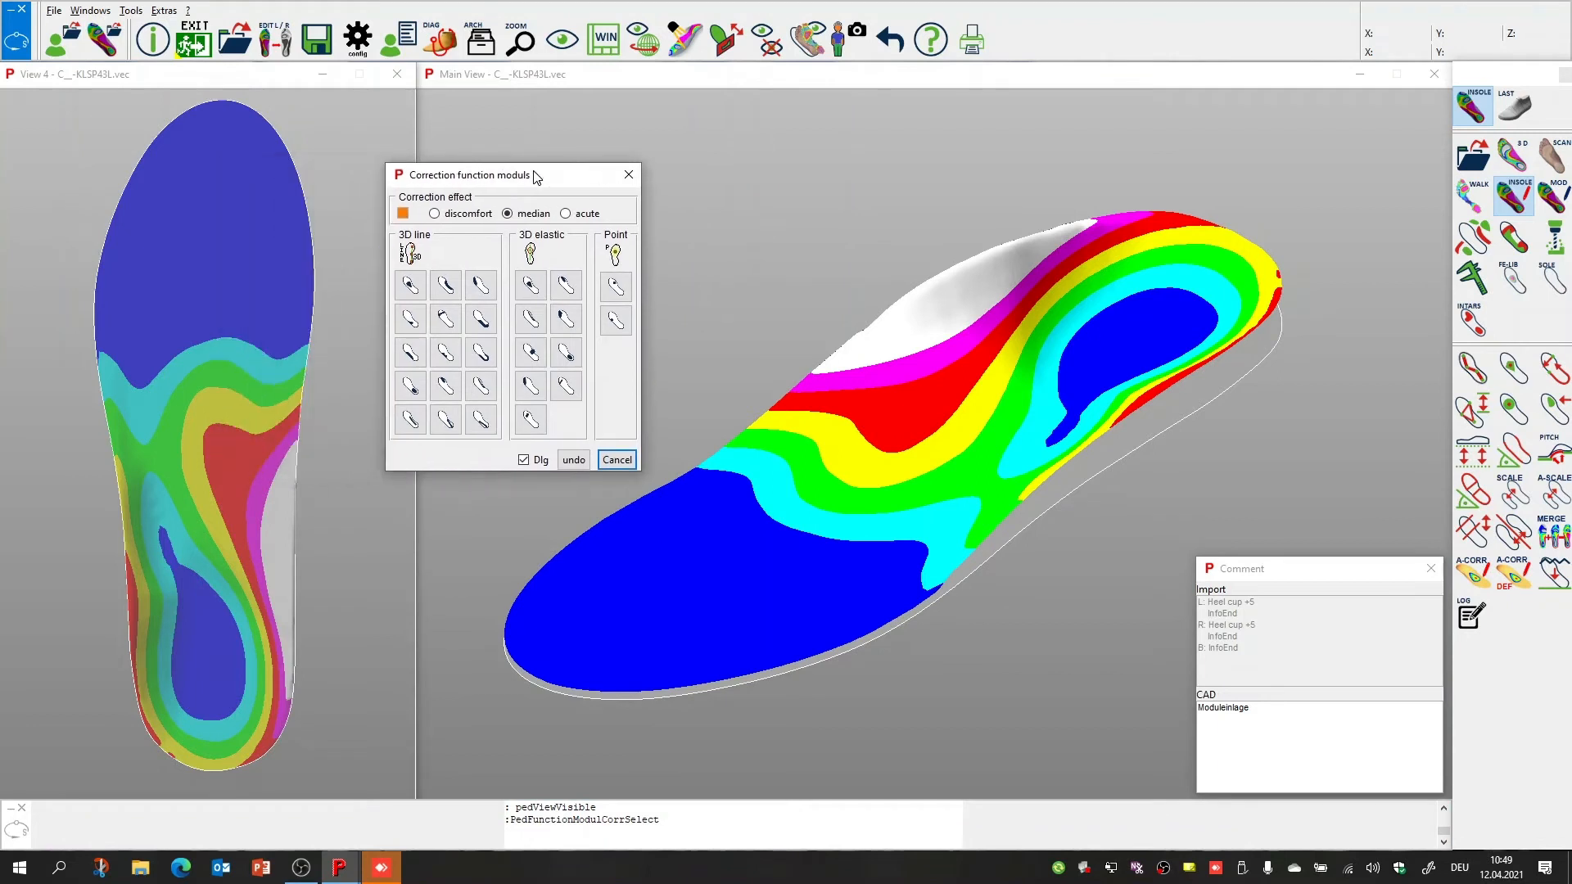
click(434, 214)
click(507, 216)
click(566, 215)
click(434, 214)
click(508, 215)
click(565, 214)
click(437, 214)
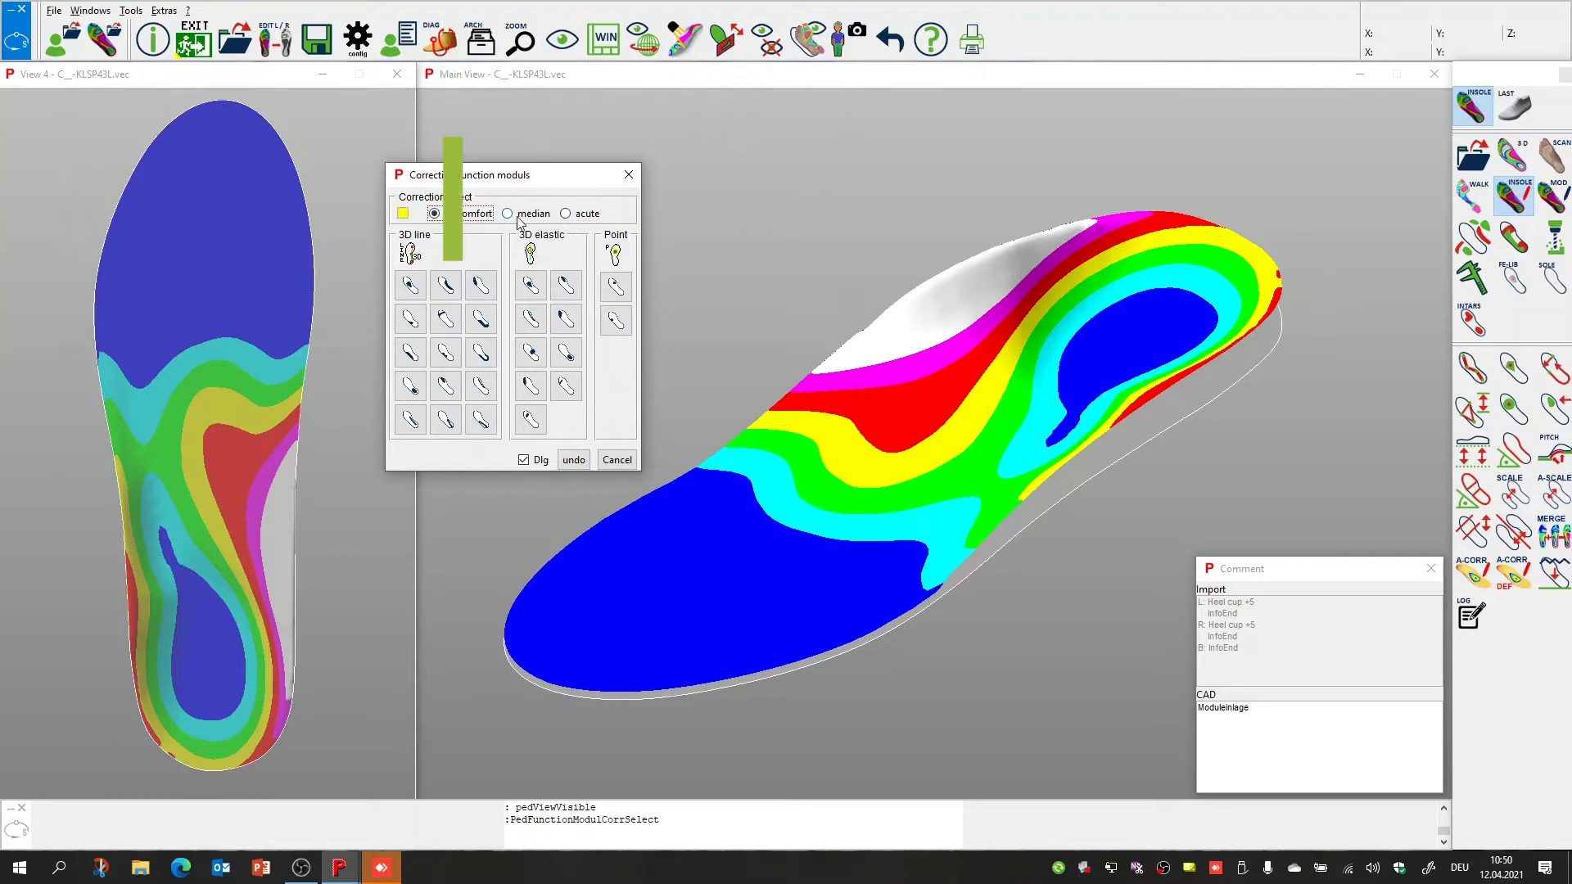
Try the 3D line Heelcup correction module with the acute effect on the left insole
click(566, 214)
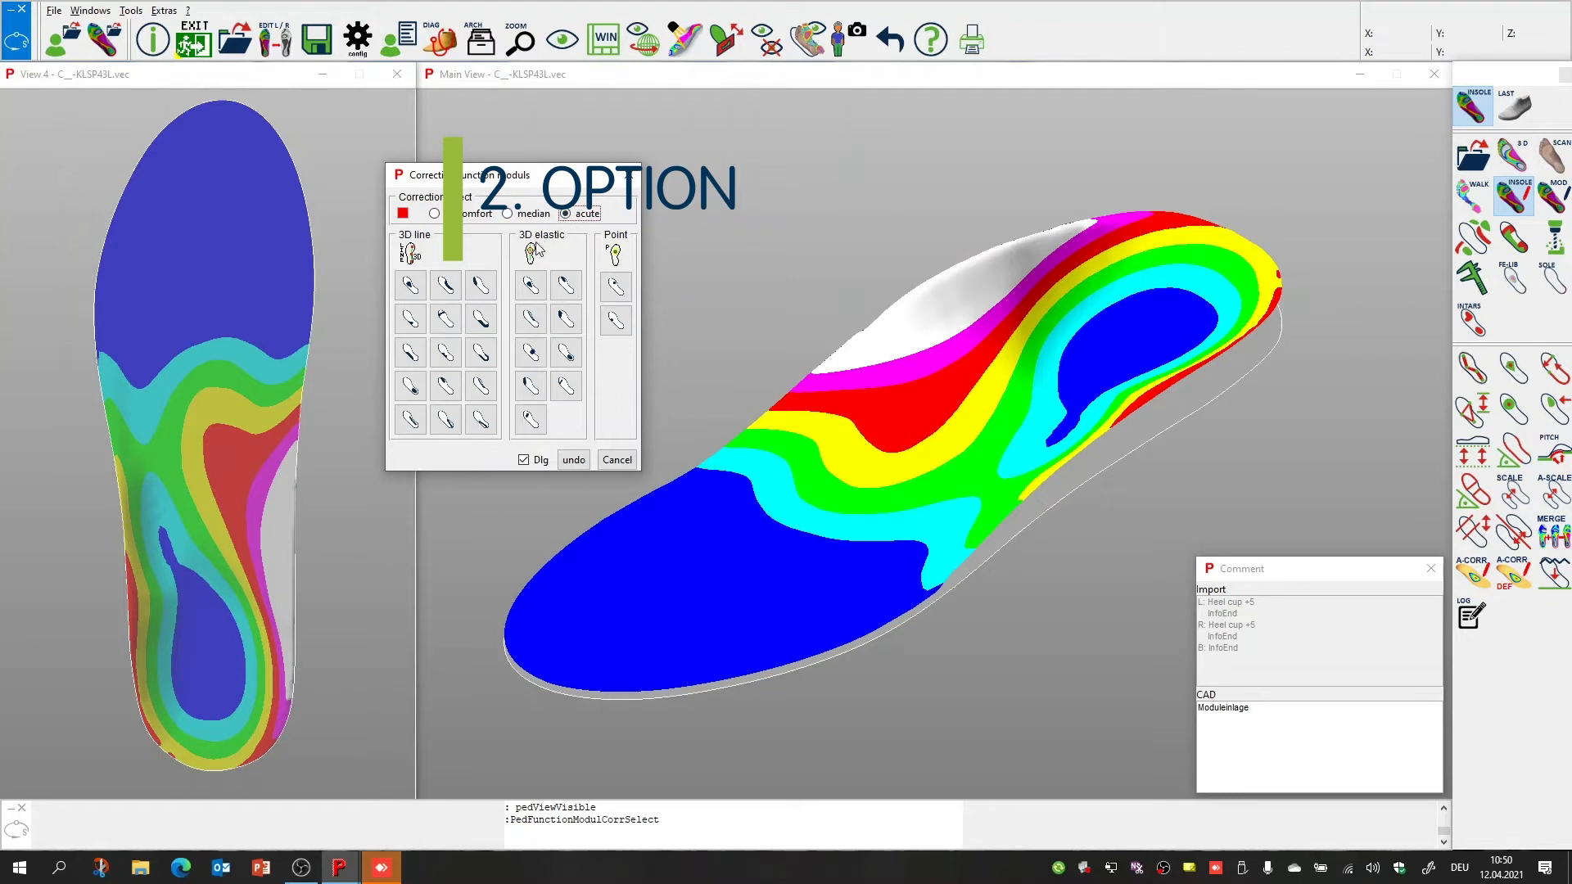
click(484, 358)
key(Return)
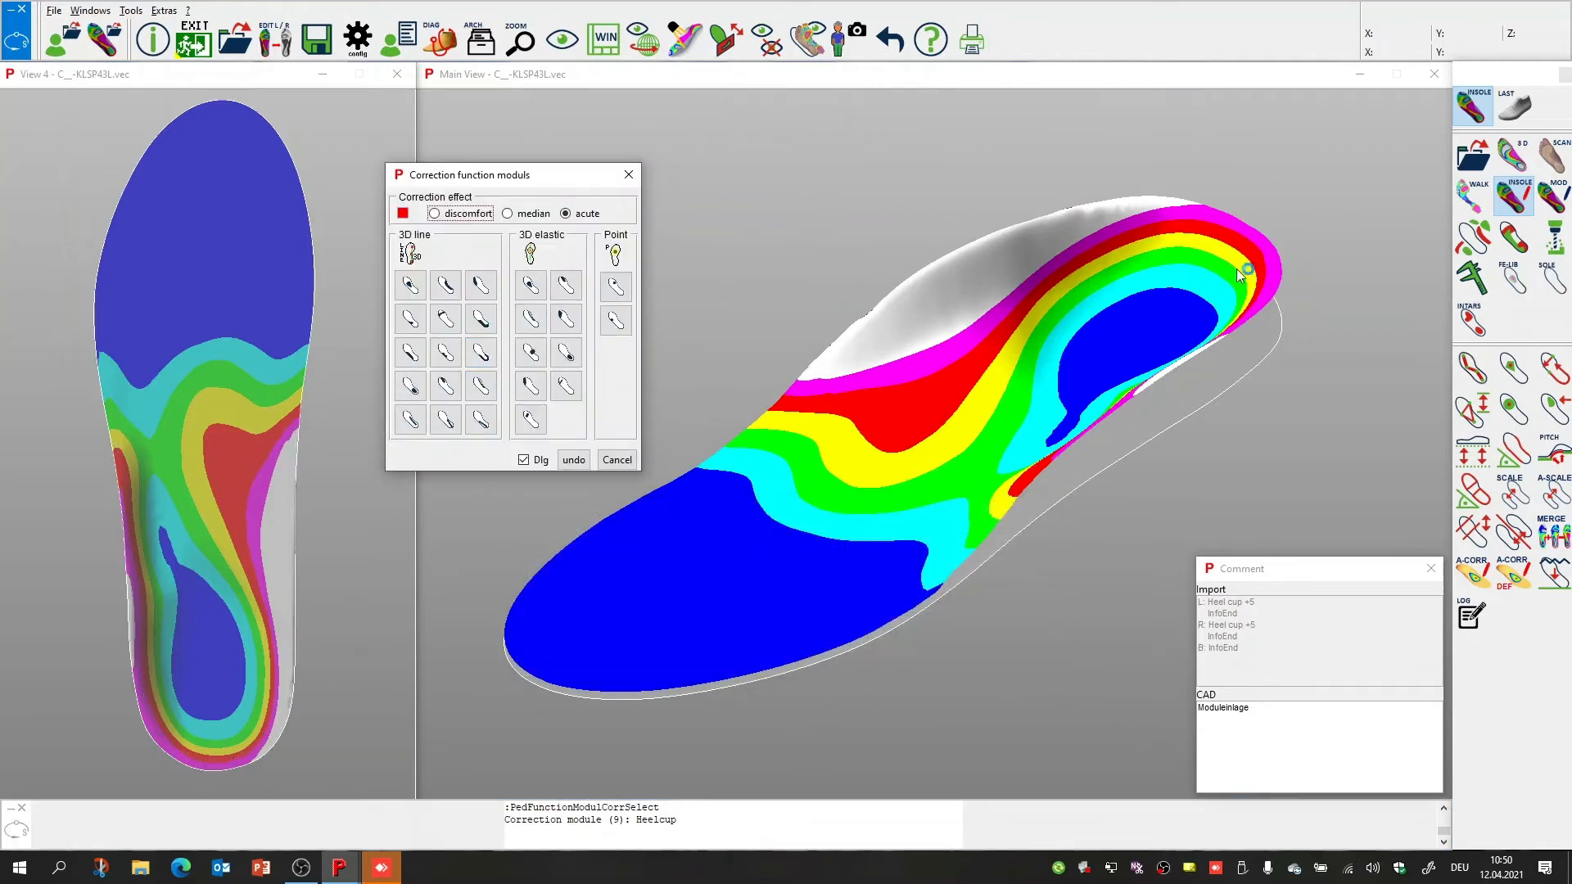
click(636, 175)
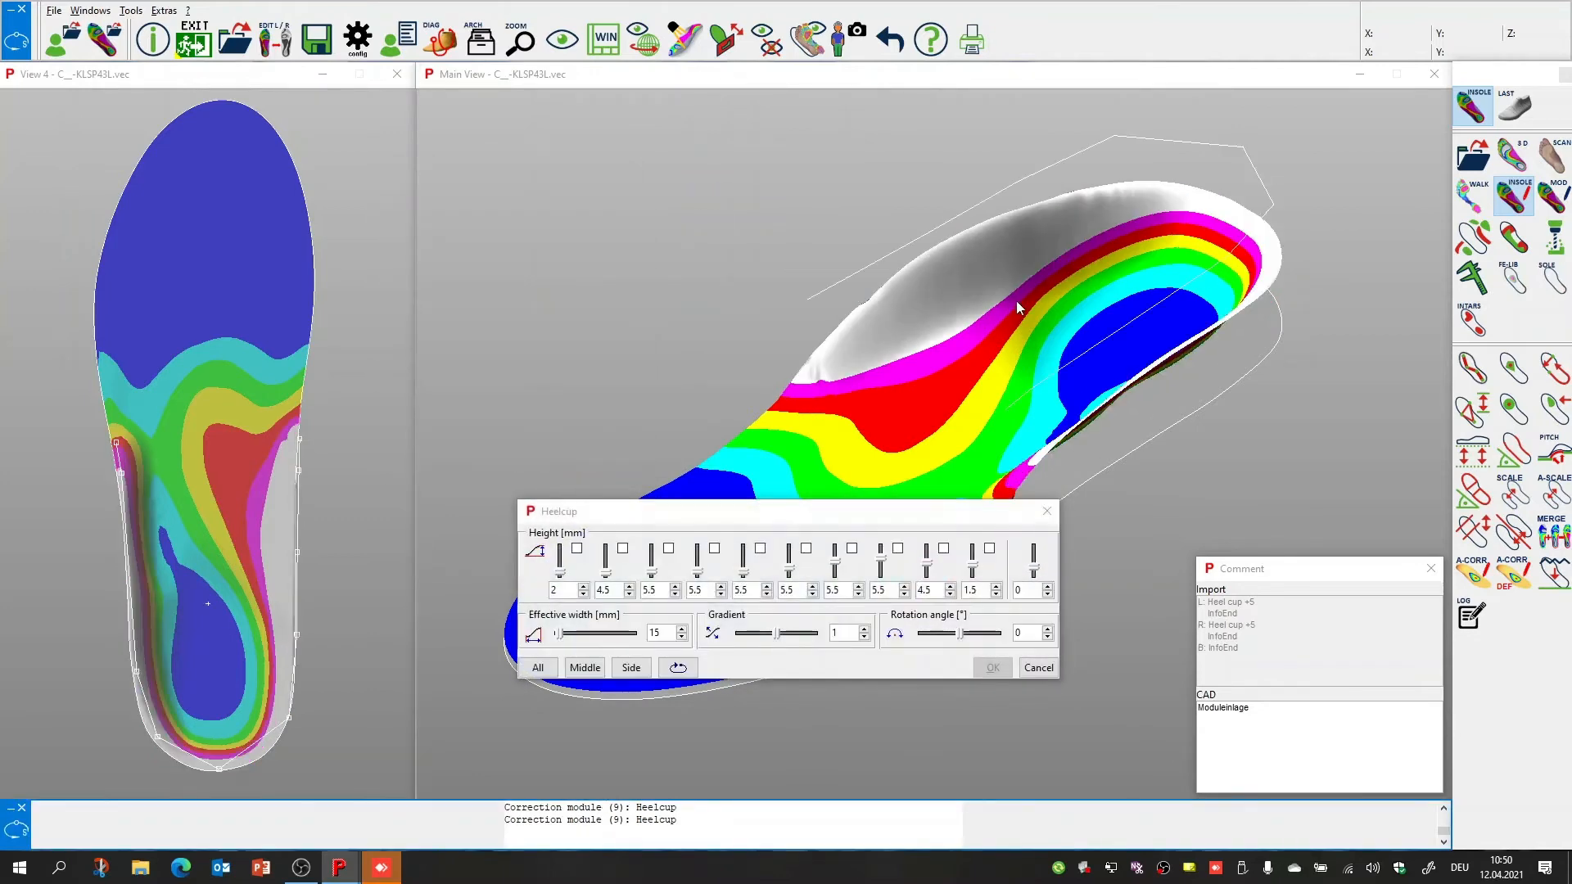
key(Escape)
Inspect the raised heel cup from the front of the insole and undo the correction
drag(967, 491, 1092, 449)
mouse_move(1092, 449)
middle_down()
mouse_move(1024, 449)
mouse_move(1069, 448)
middle_up()
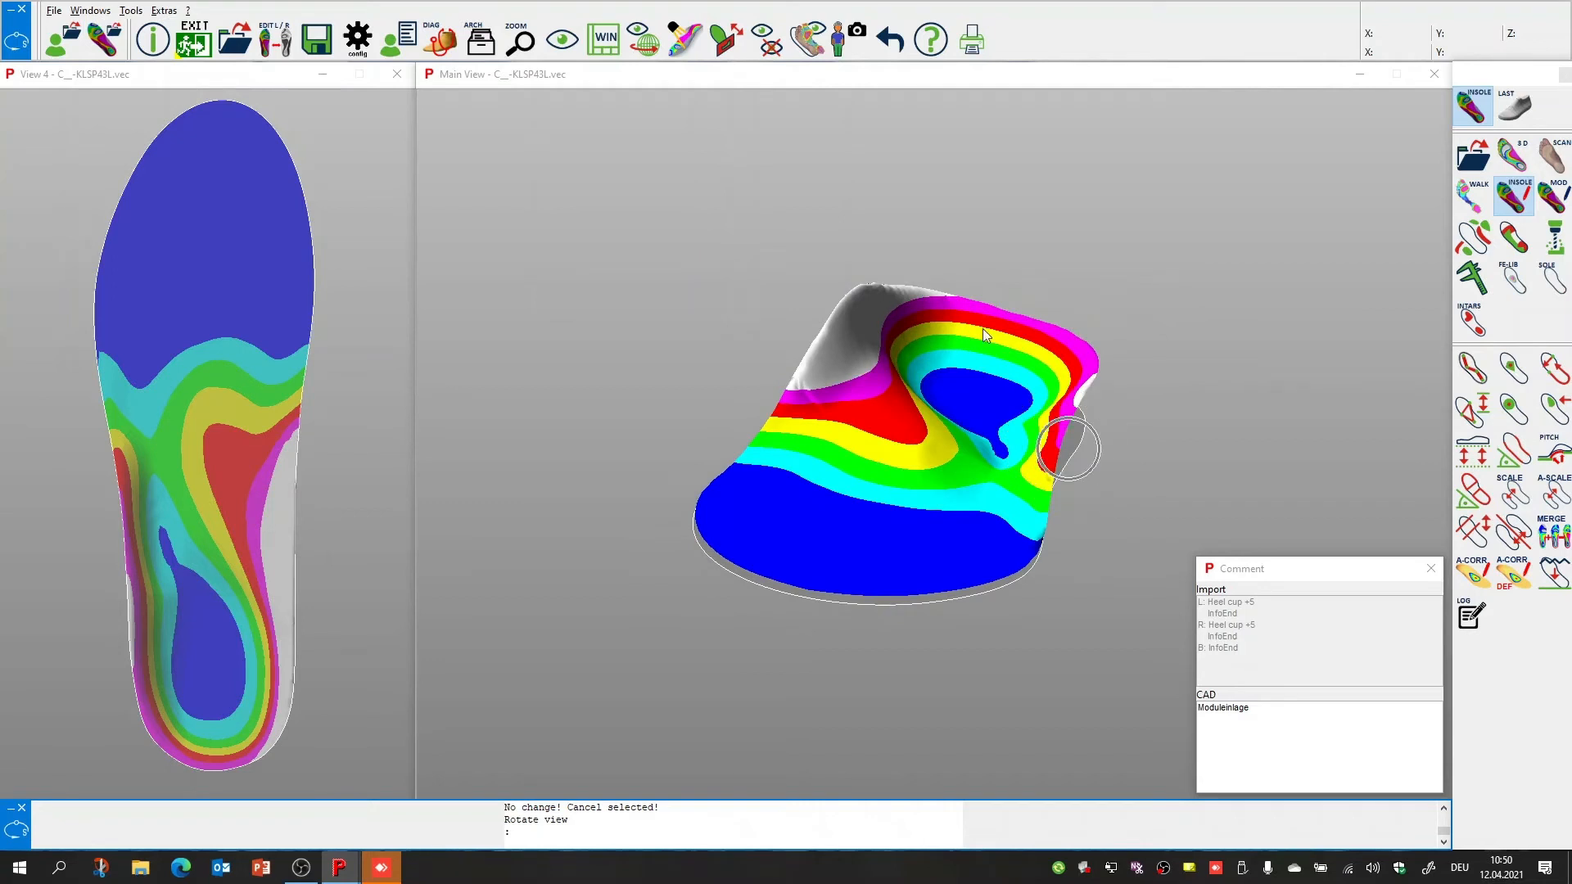
click(892, 49)
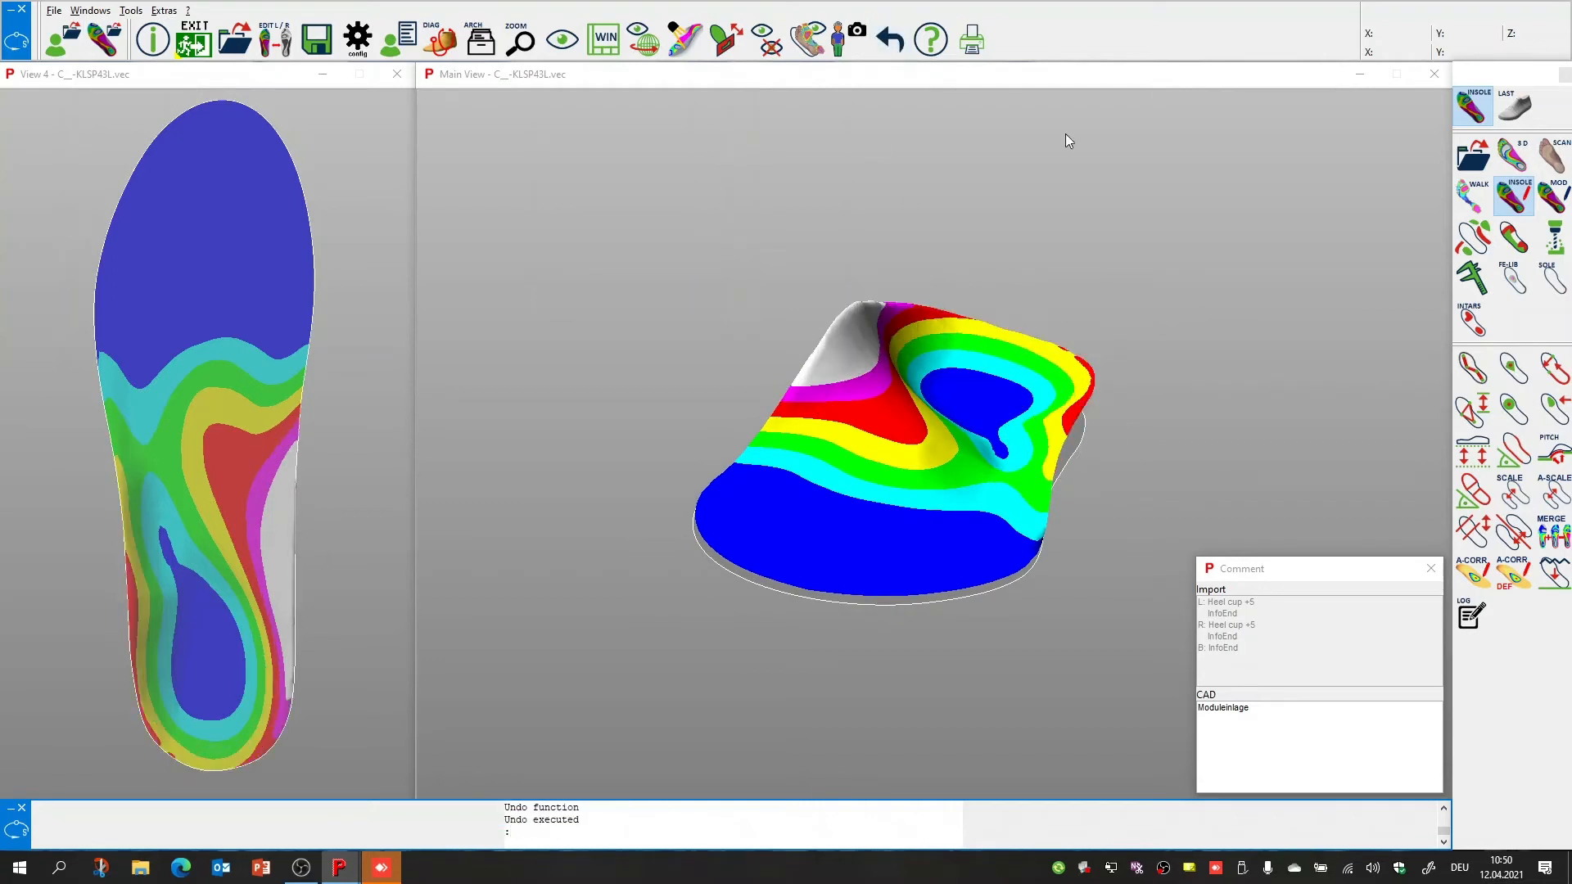
Try the automatic 3D line Heelcup correction with the acute effect and its default settings, and undo it after checking the insole
click(1470, 578)
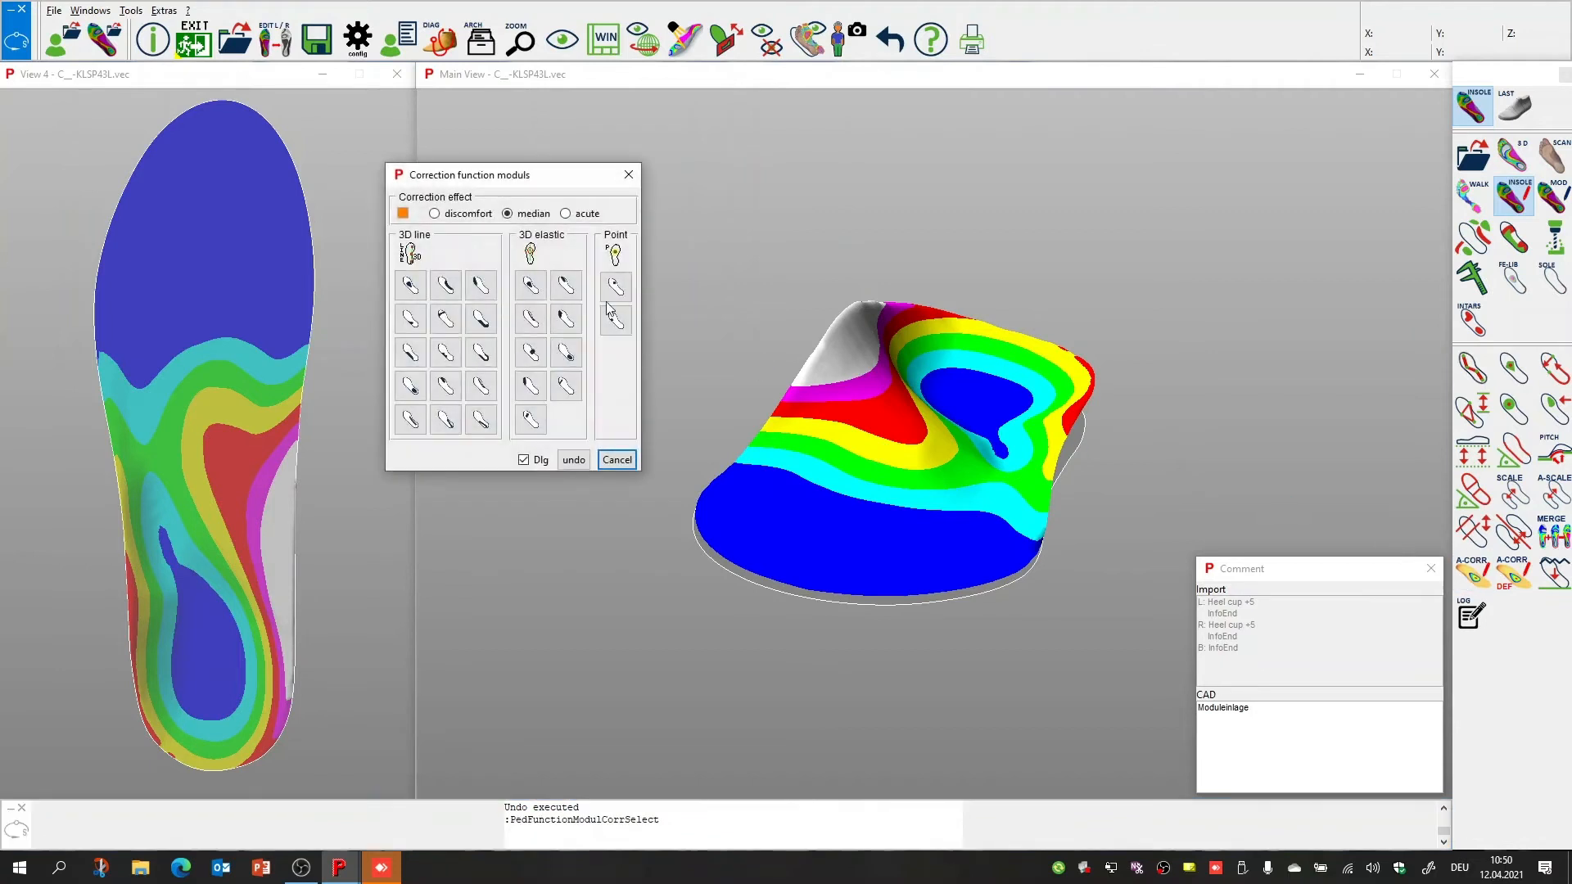
click(566, 214)
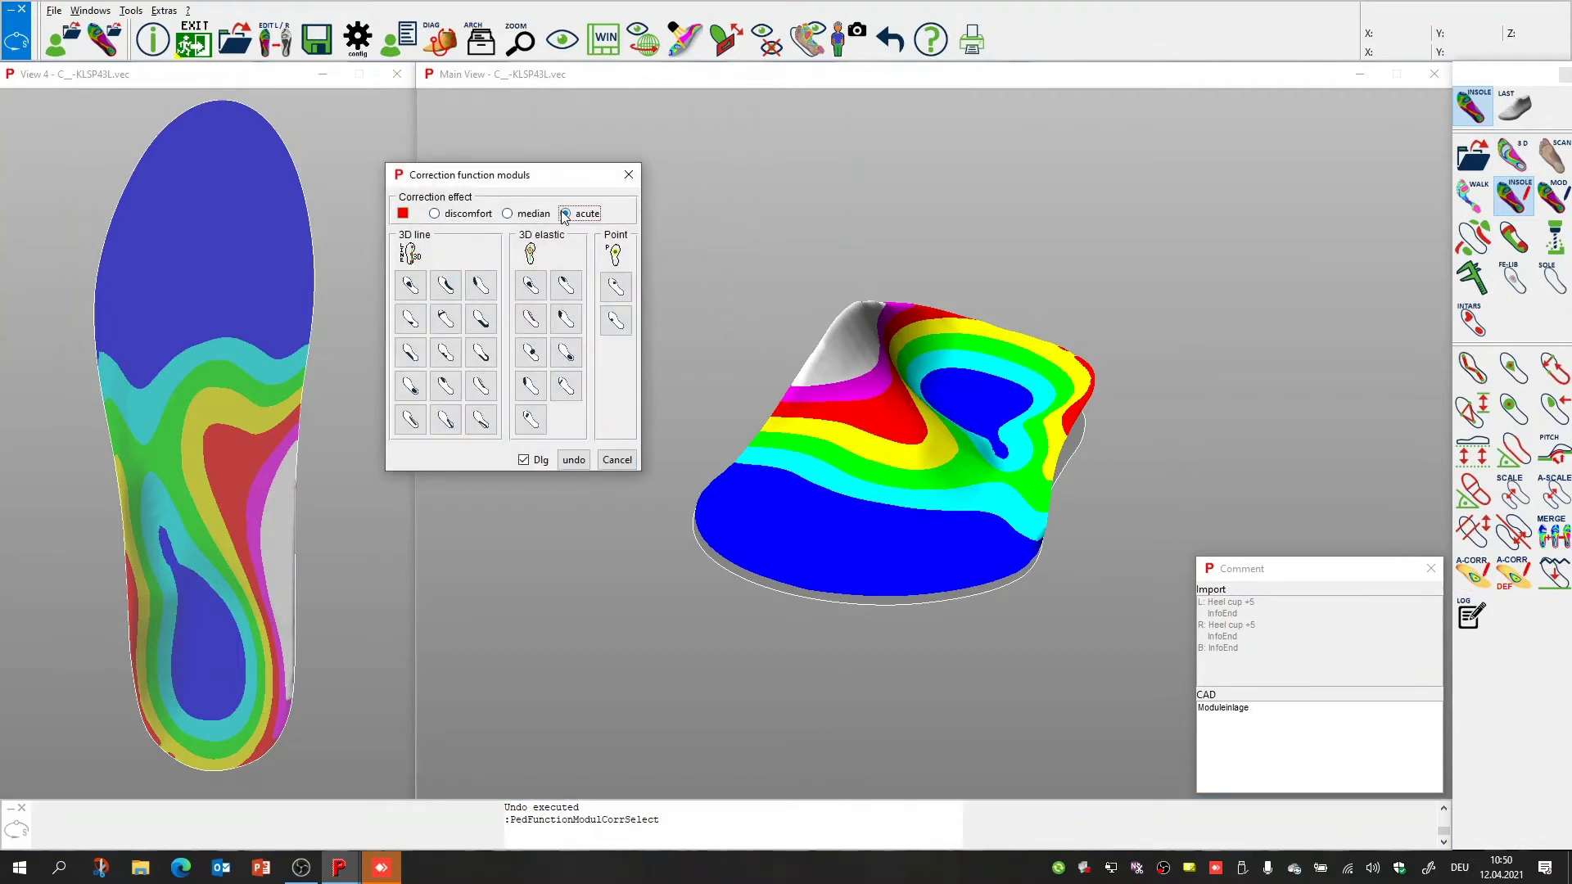
click(481, 354)
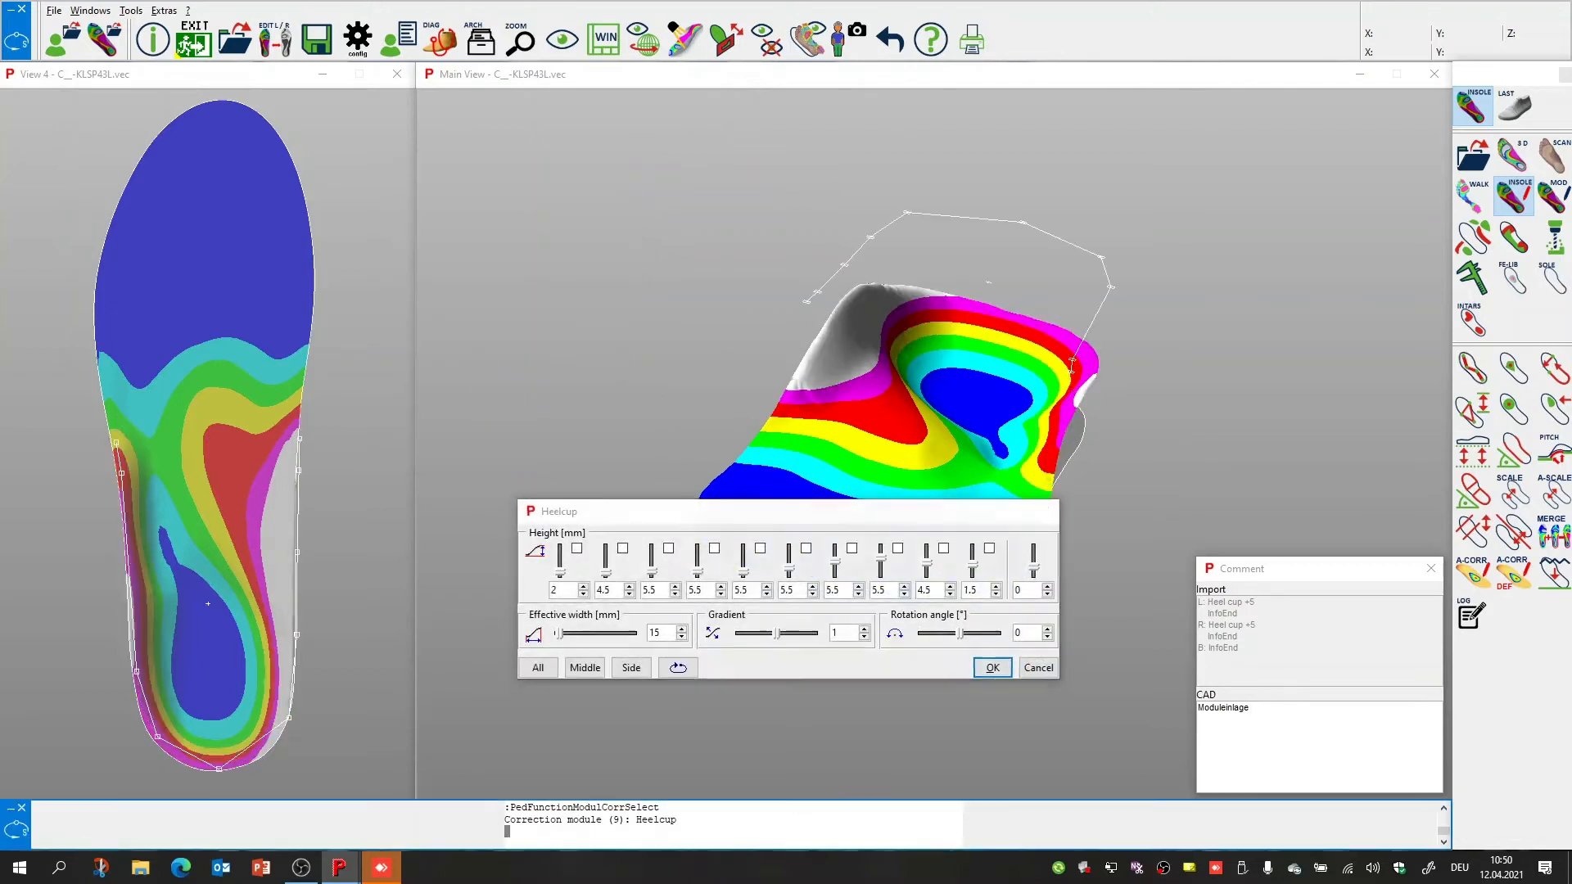
click(1001, 664)
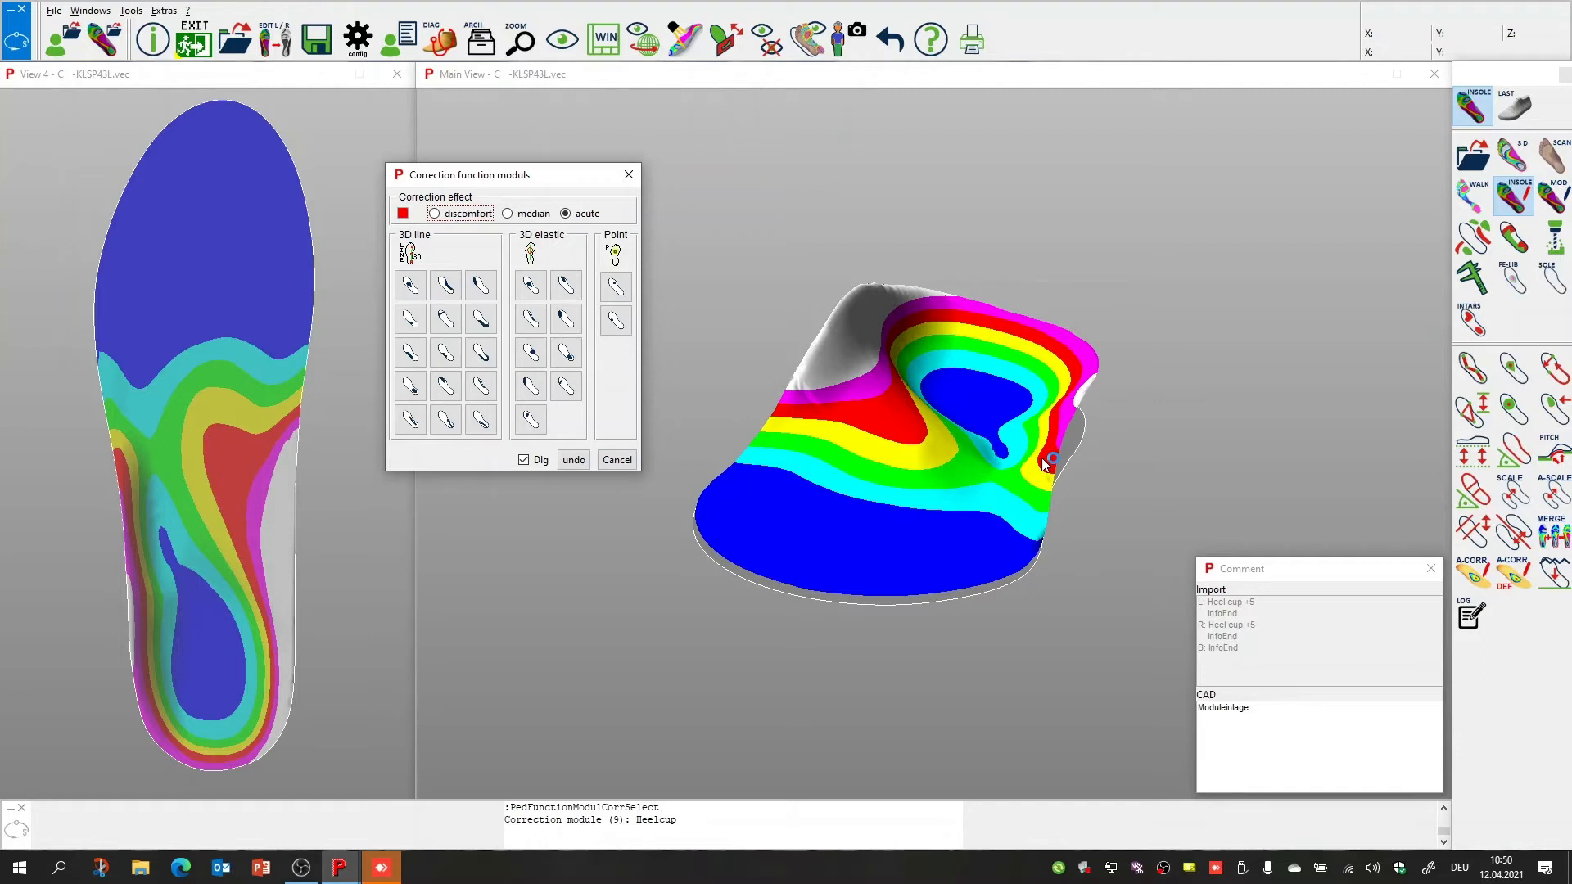
click(616, 459)
middle_drag(622, 460, 914, 530)
click(892, 49)
mouse_move(975, 454)
middle_down()
mouse_move(1032, 401)
mouse_move(1081, 399)
mouse_move(993, 414)
mouse_move(960, 464)
middle_up()
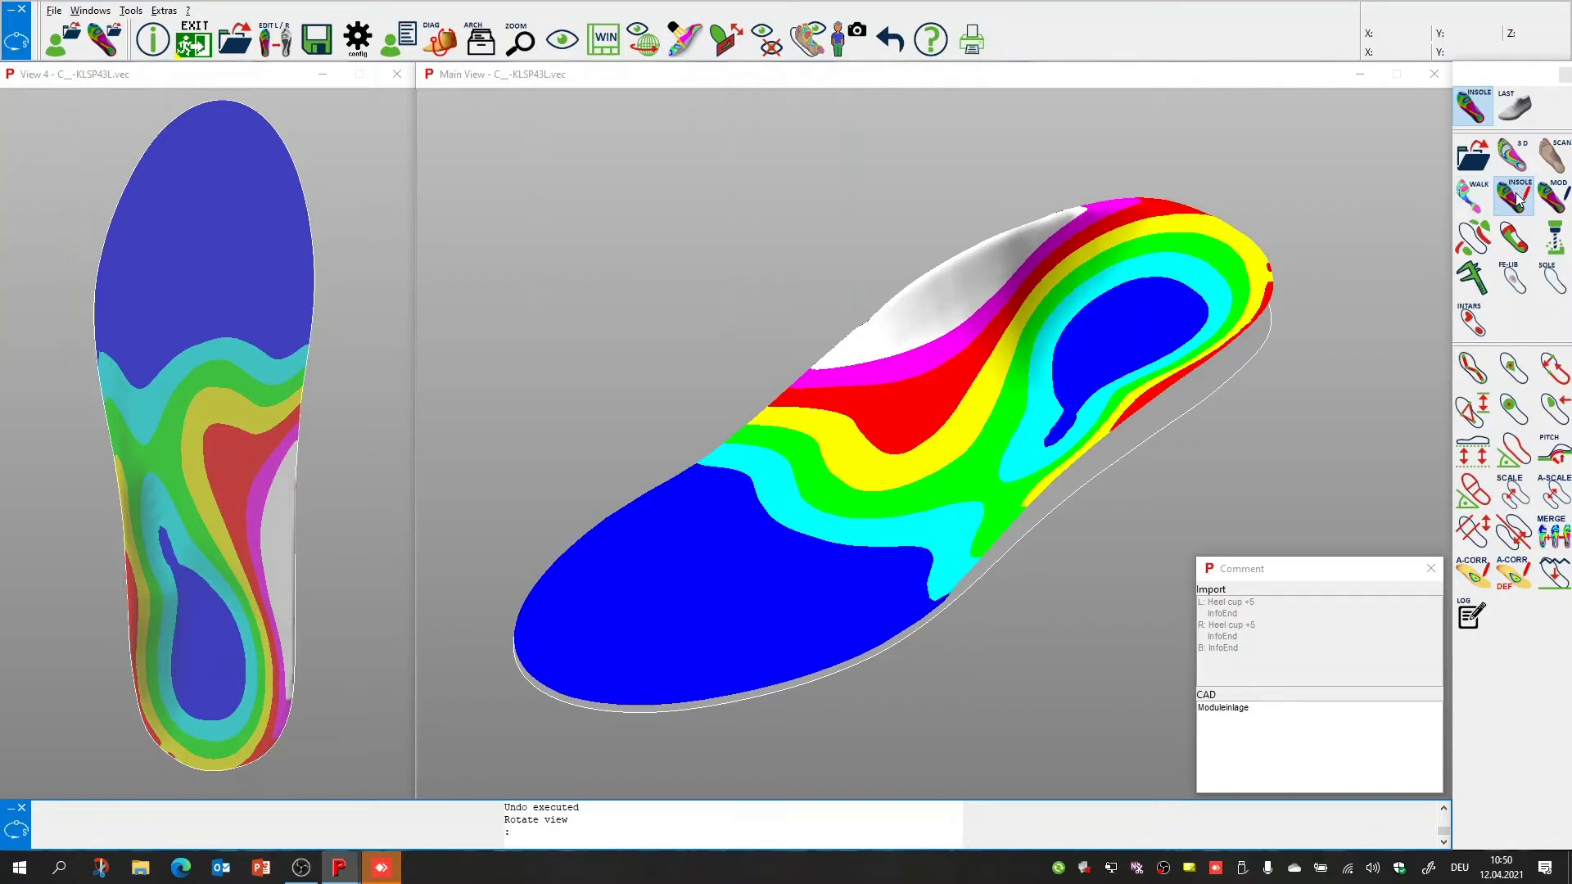
Open the individual Heelcup correction module for the insole without using the automatic correction effects
click(1560, 201)
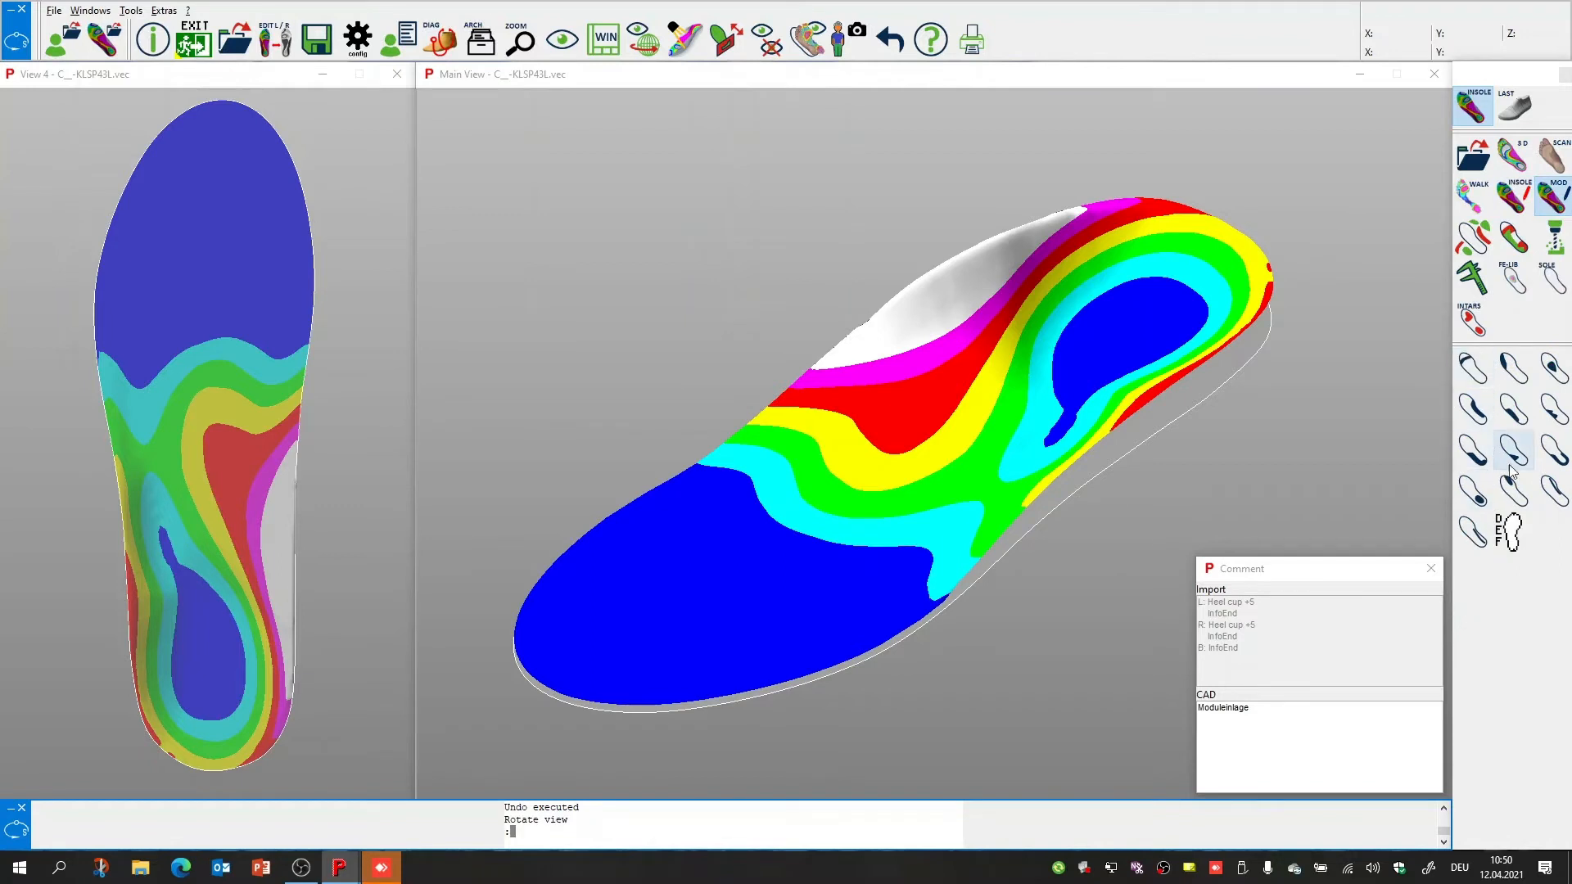
click(1553, 453)
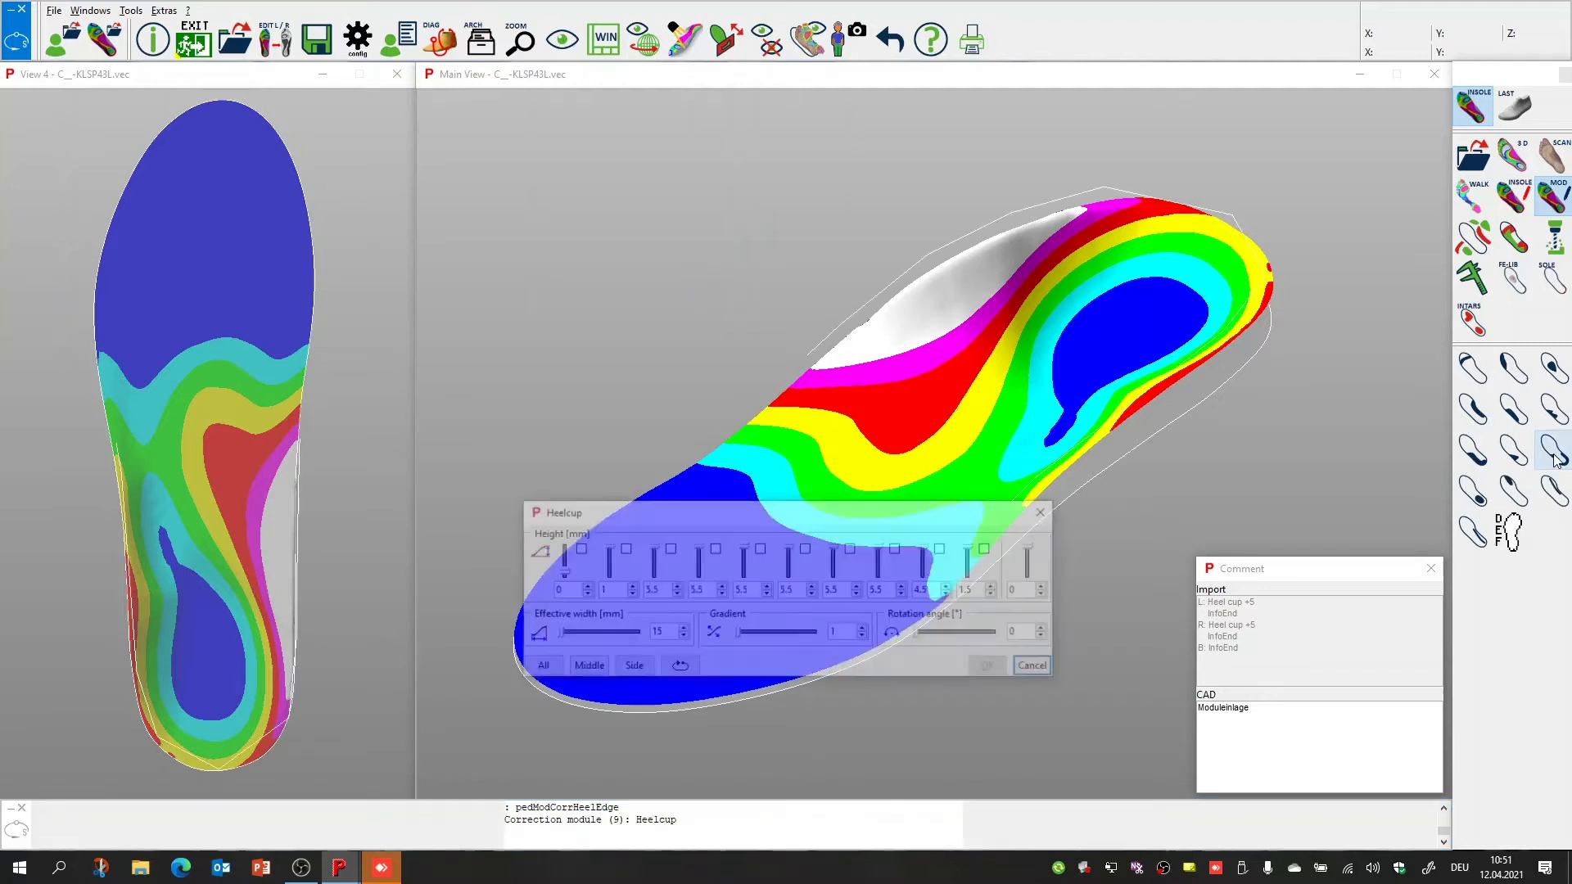
drag(878, 519, 800, 407)
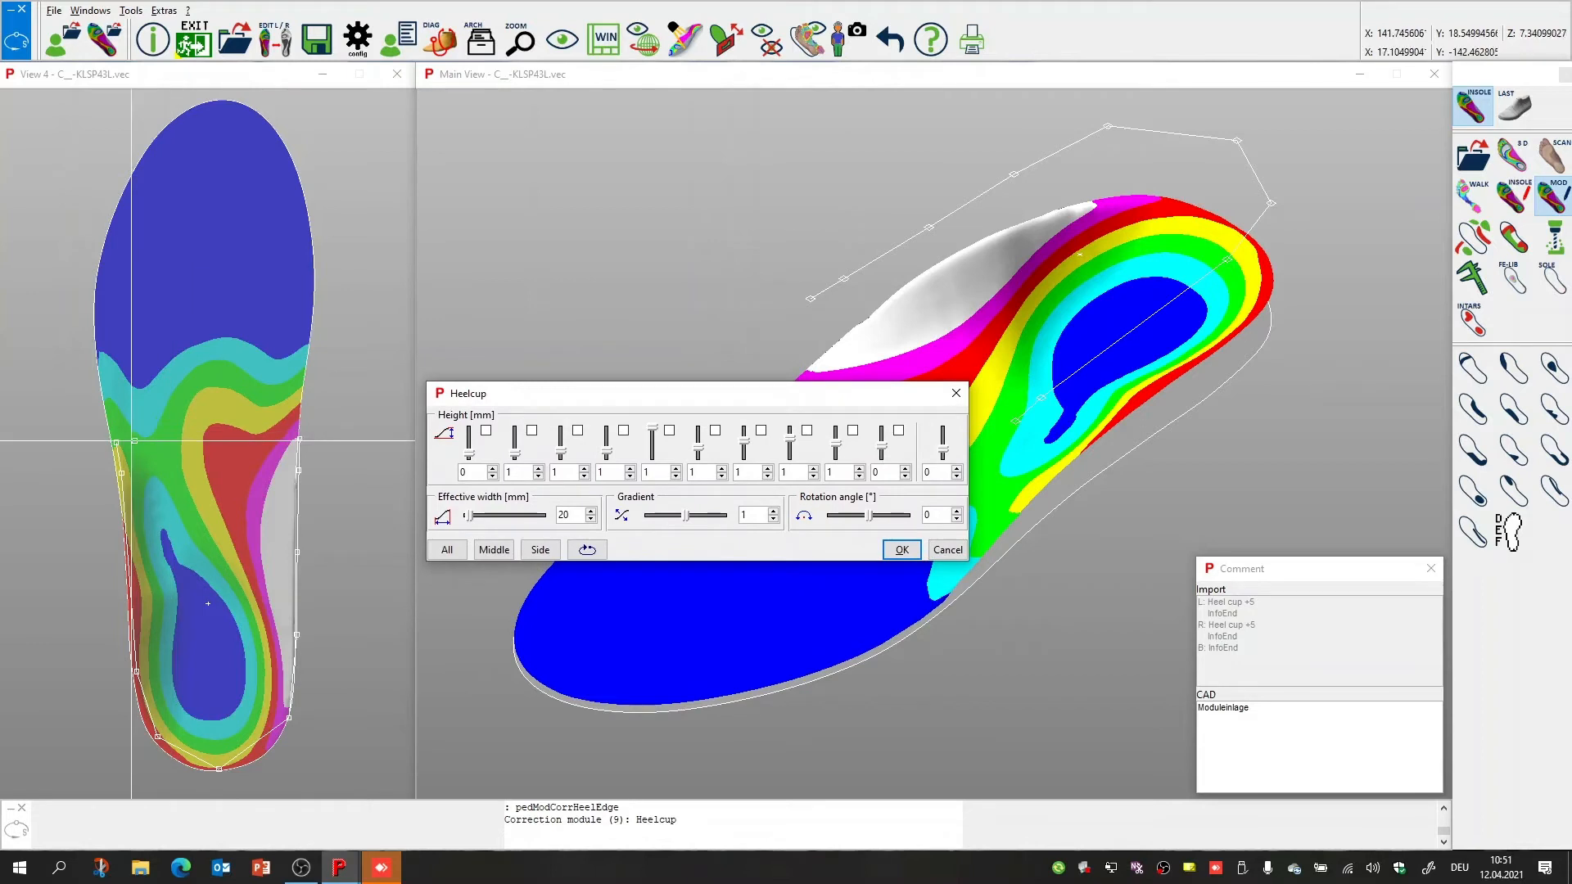
click(158, 443)
scroll(158, 443, up, 3)
scroll(273, 714, down, 3)
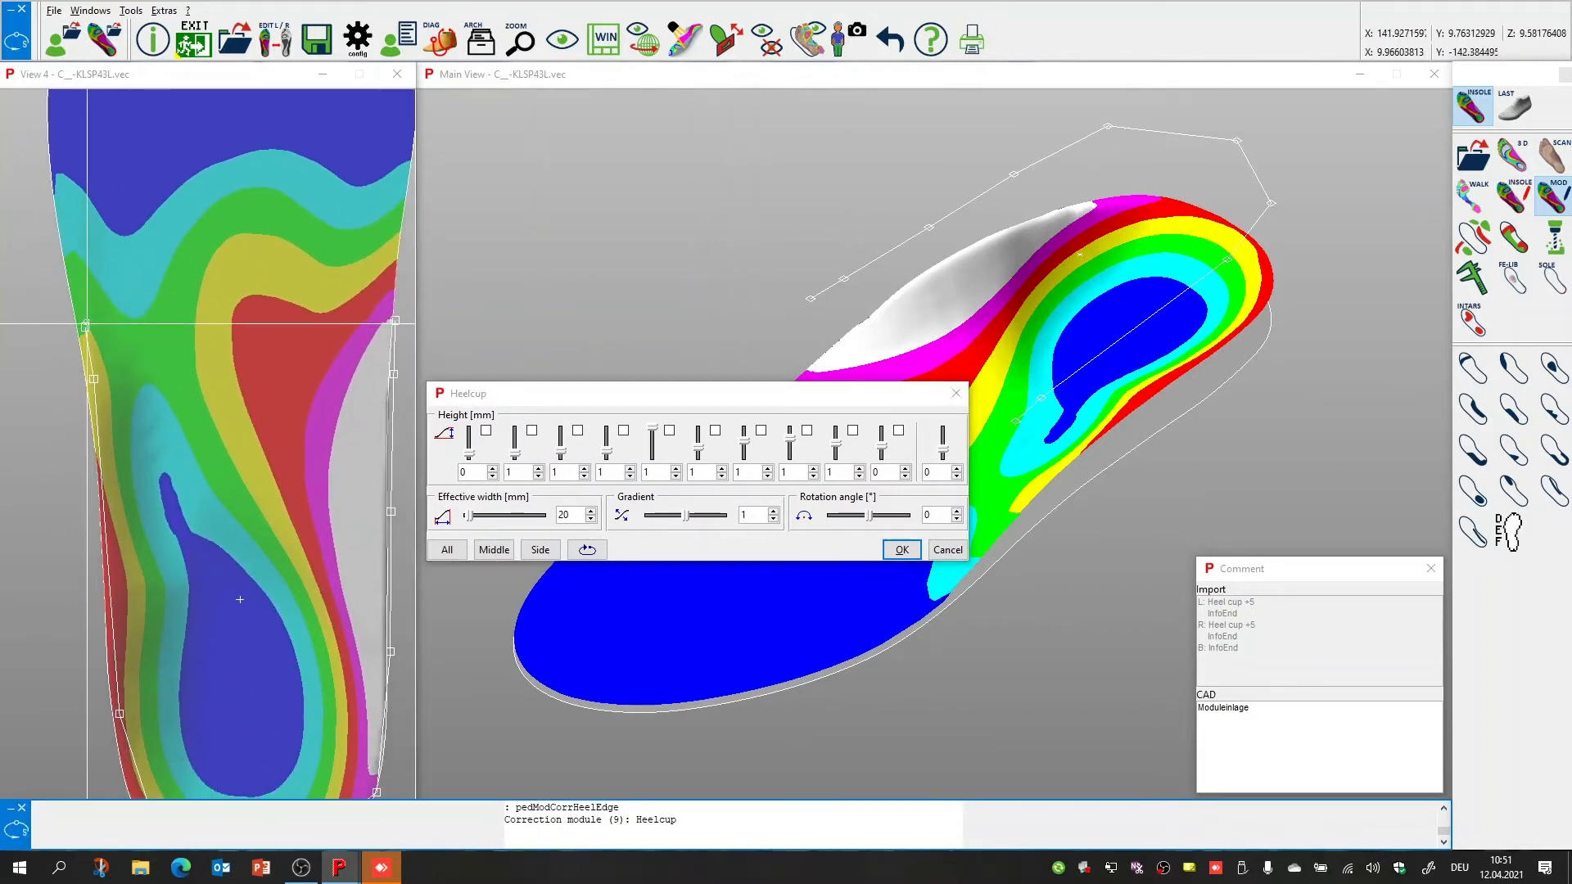
middle_drag(215, 657, 197, 538)
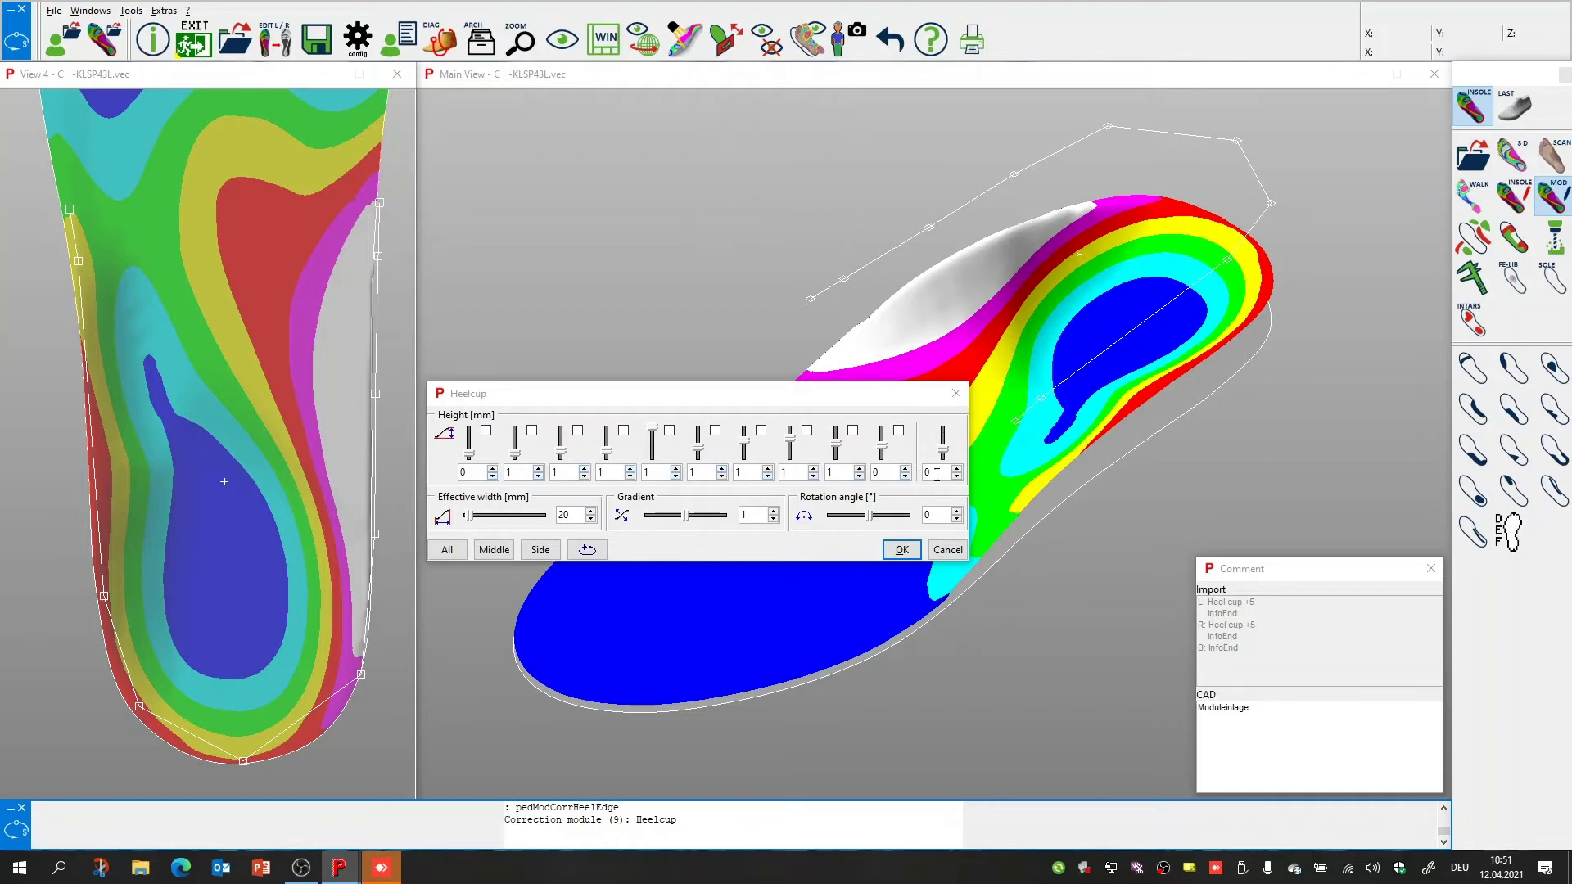
Try raising only the first heel cup height point to 11.5 mm, and reset that point to 0
click(887, 383)
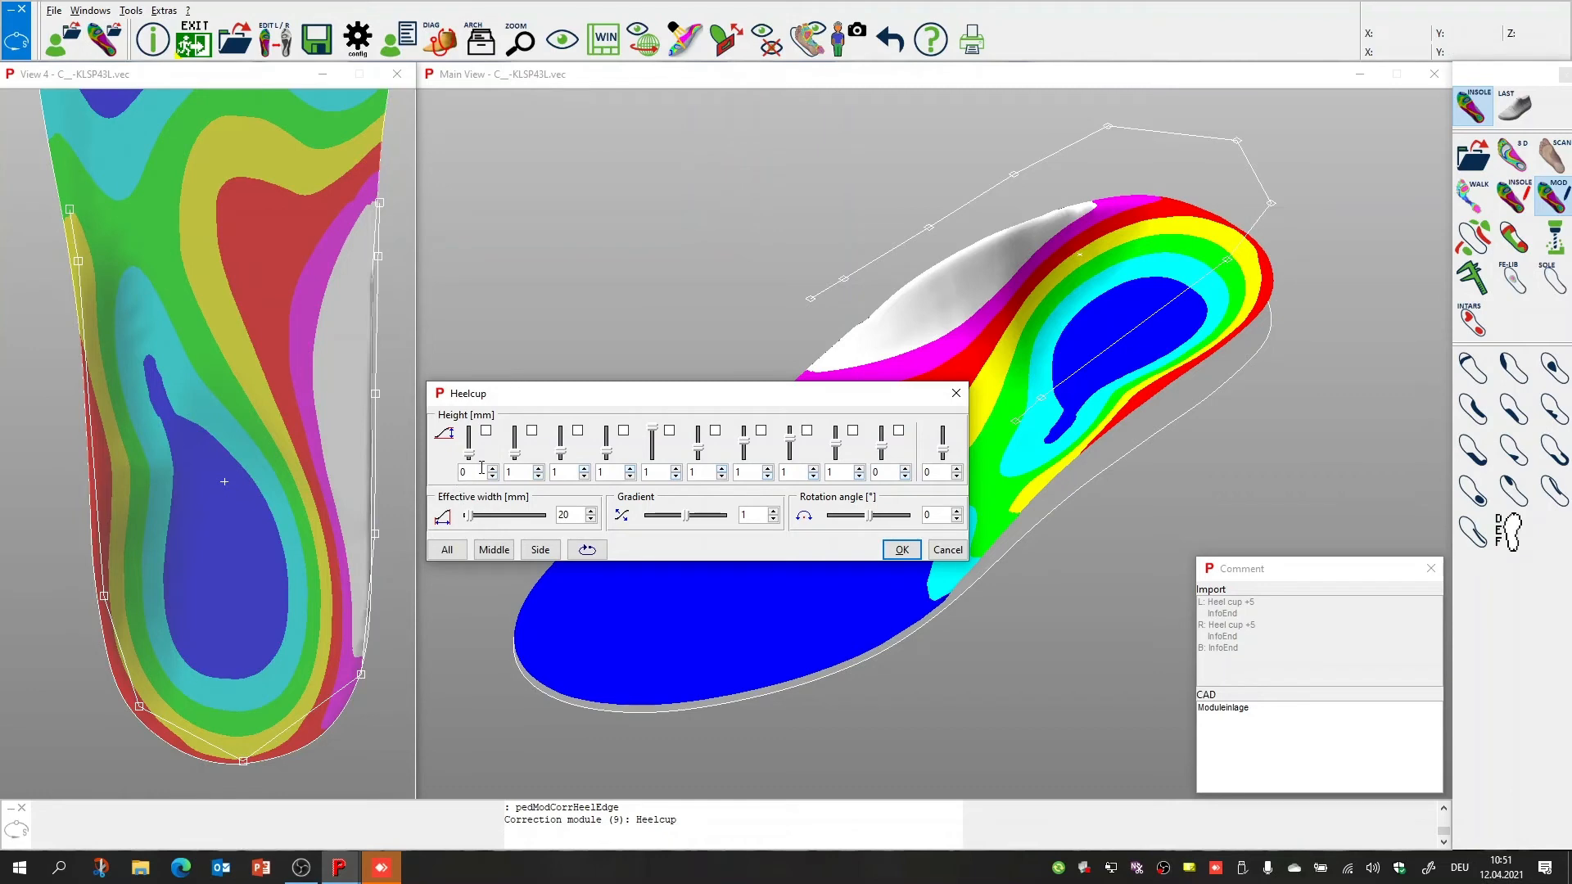
drag(650, 396, 717, 549)
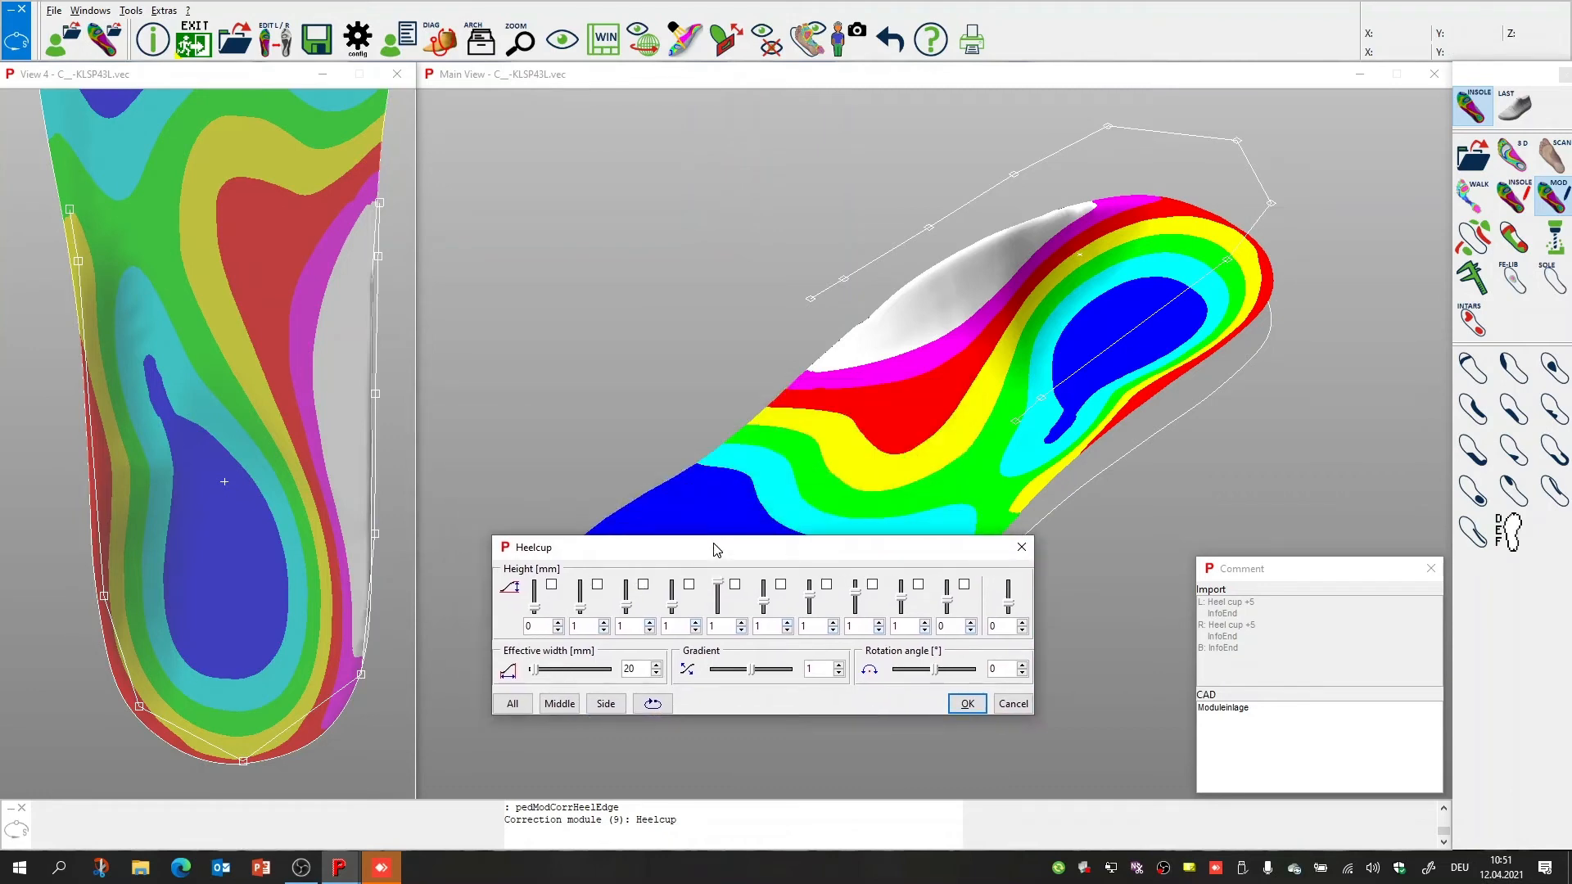
scroll(542, 623, up, 11)
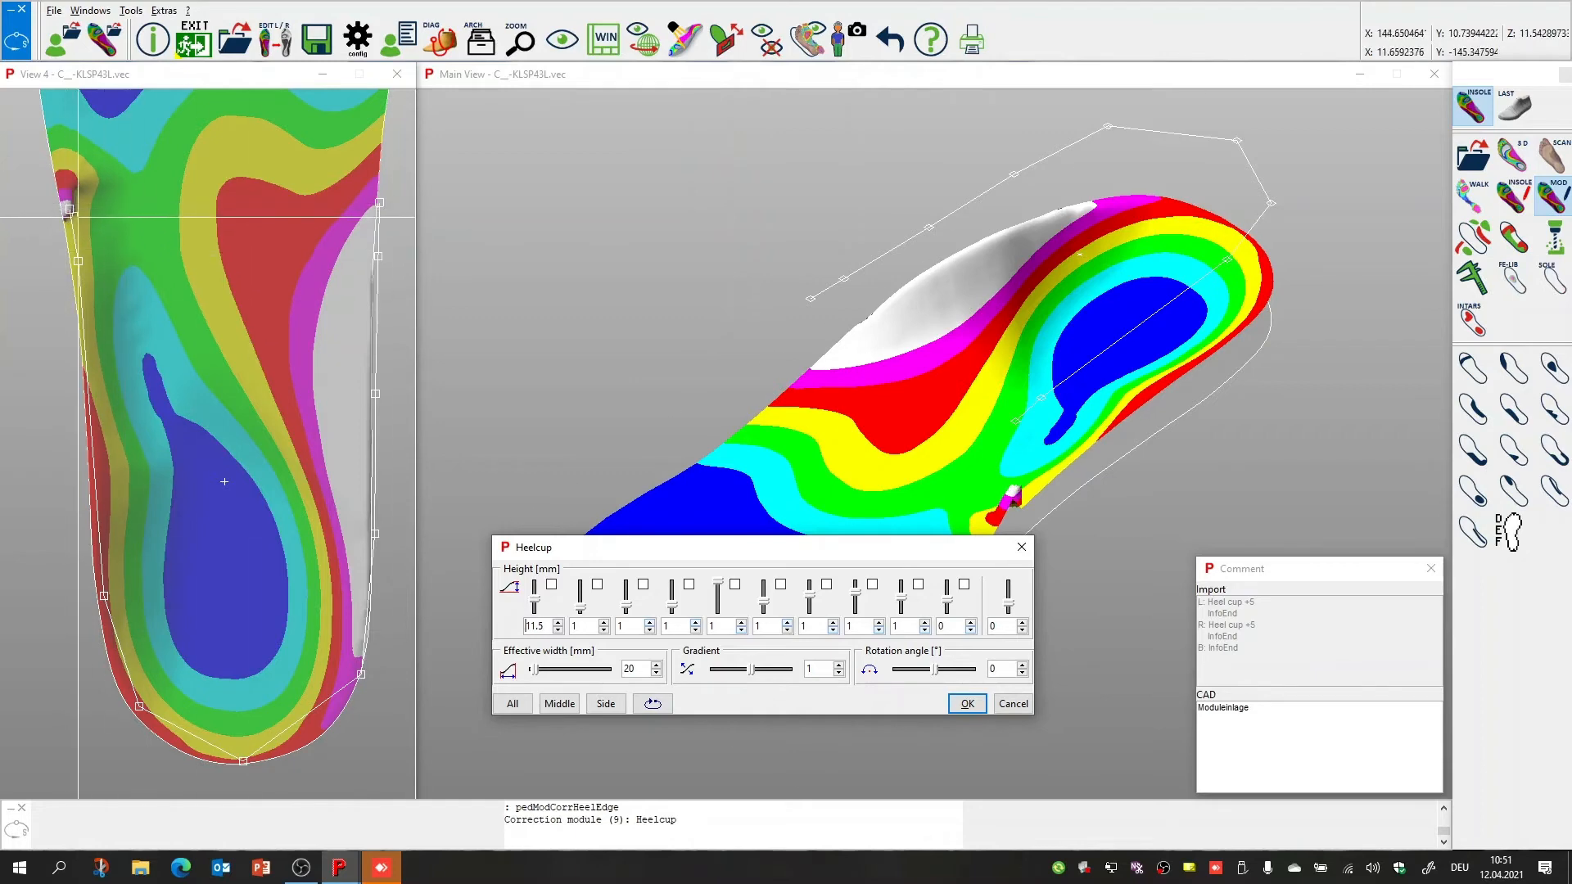
middle_drag(819, 429, 1025, 404)
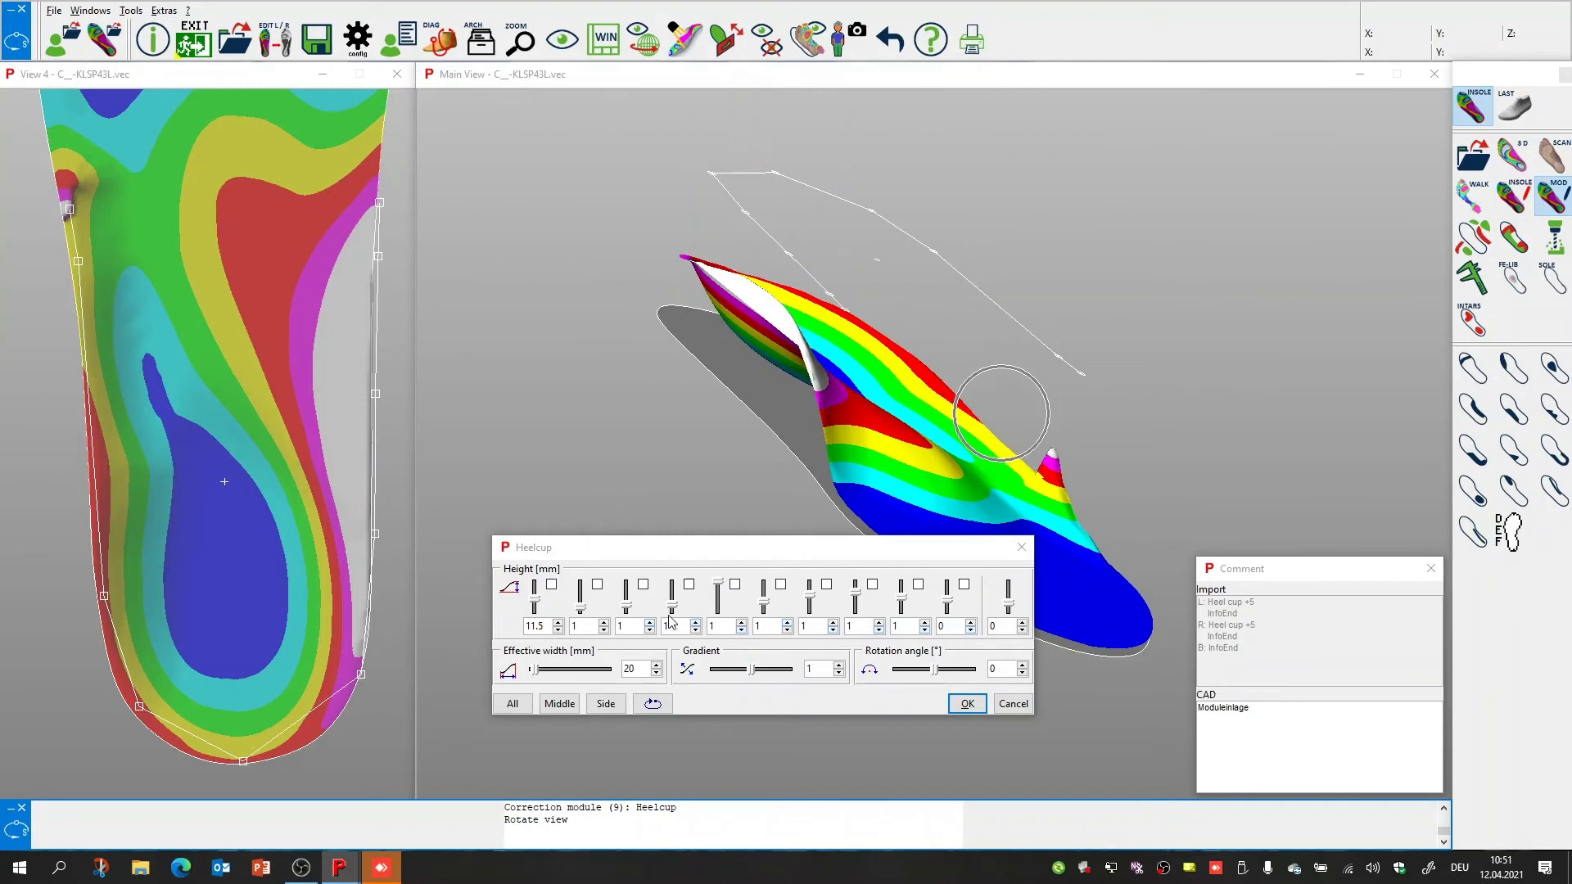
scroll(547, 628, down, 5)
scroll(547, 629, down, 1)
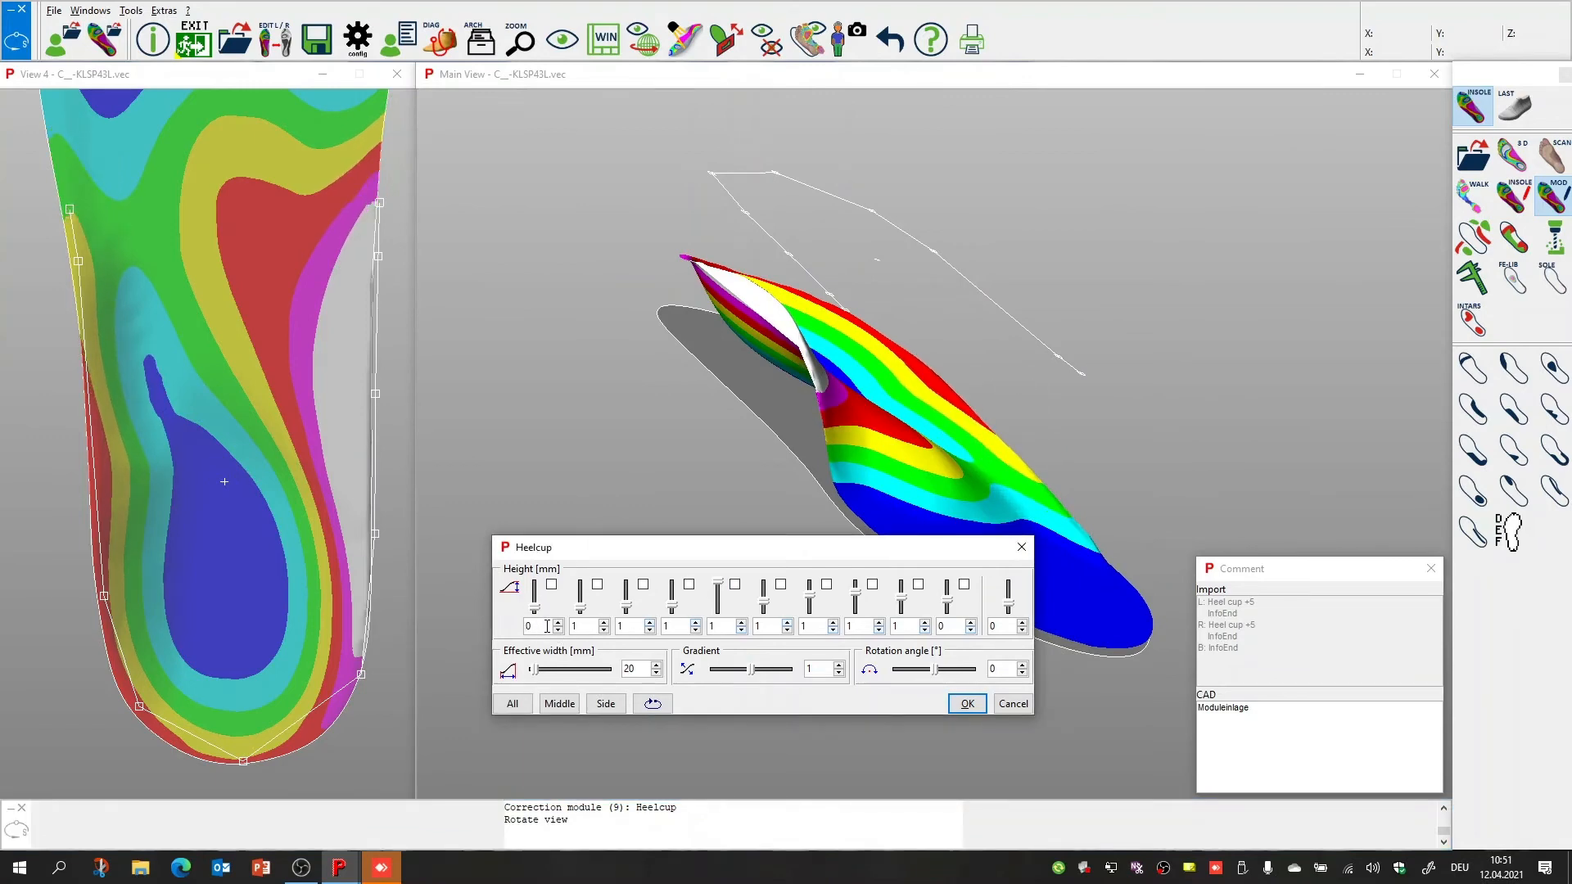
Raise all heel cup height points together using an overall height value of 7 mm
scroll(1003, 627, up, 9)
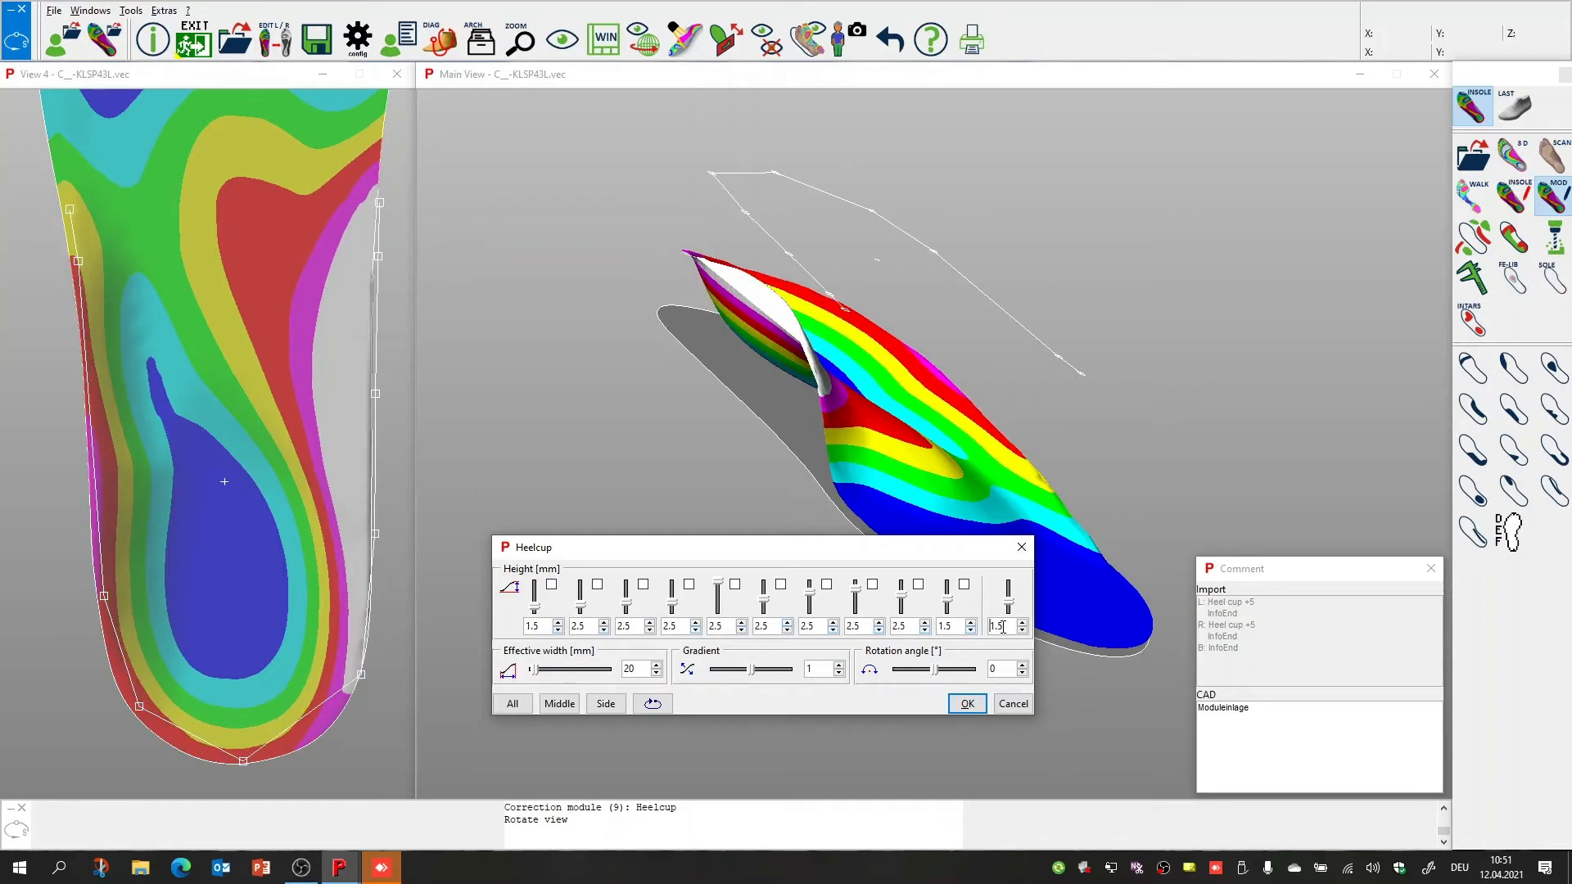
scroll(1003, 627, up, 5)
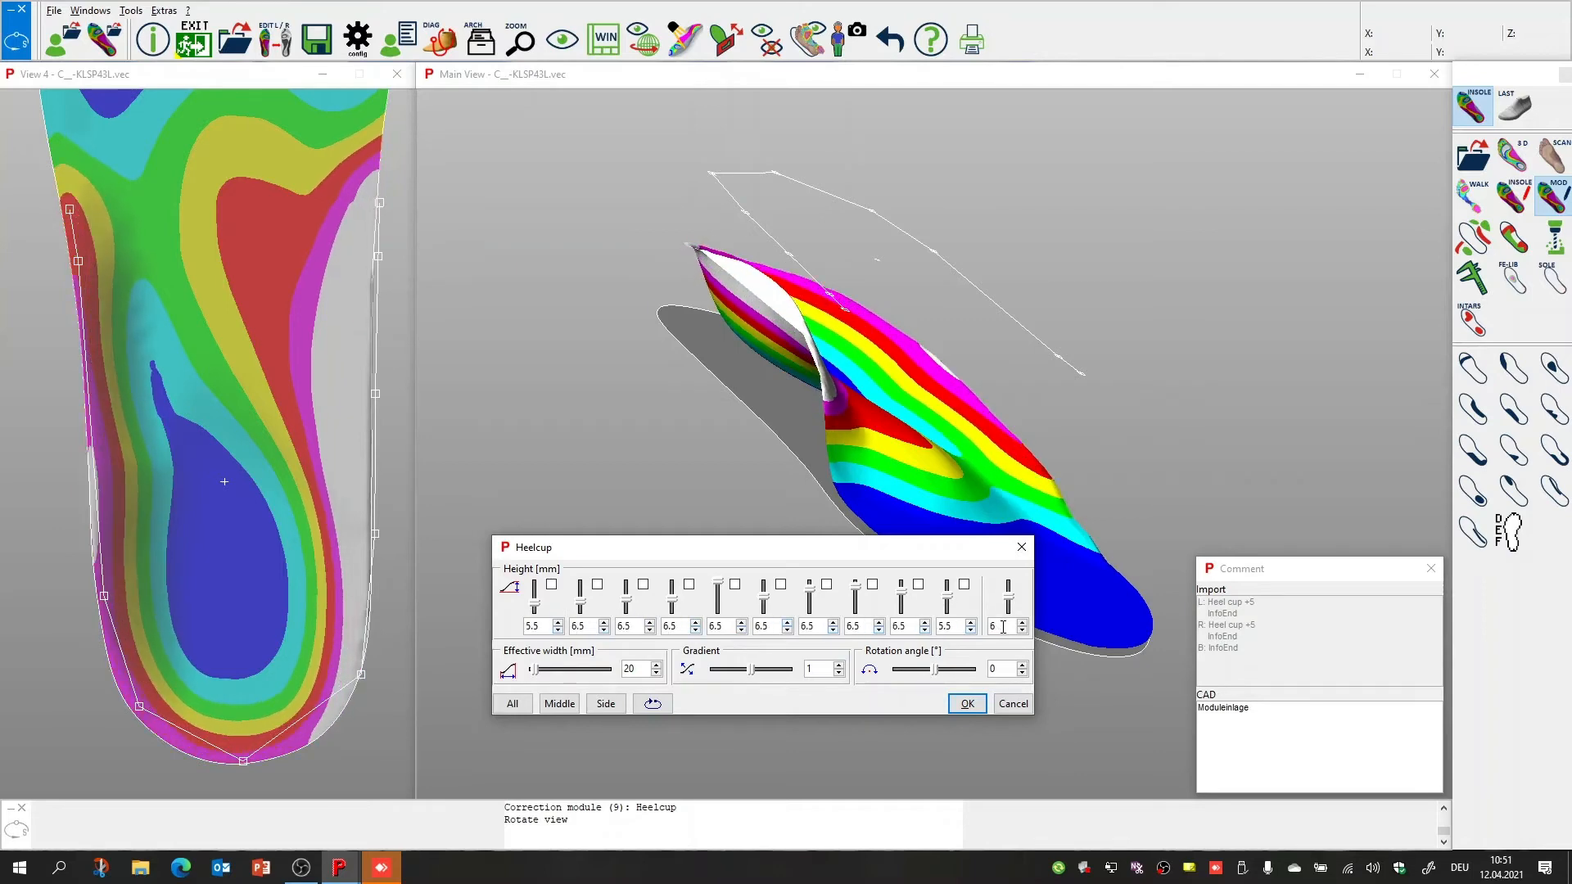
click(999, 420)
drag(999, 420, 892, 396)
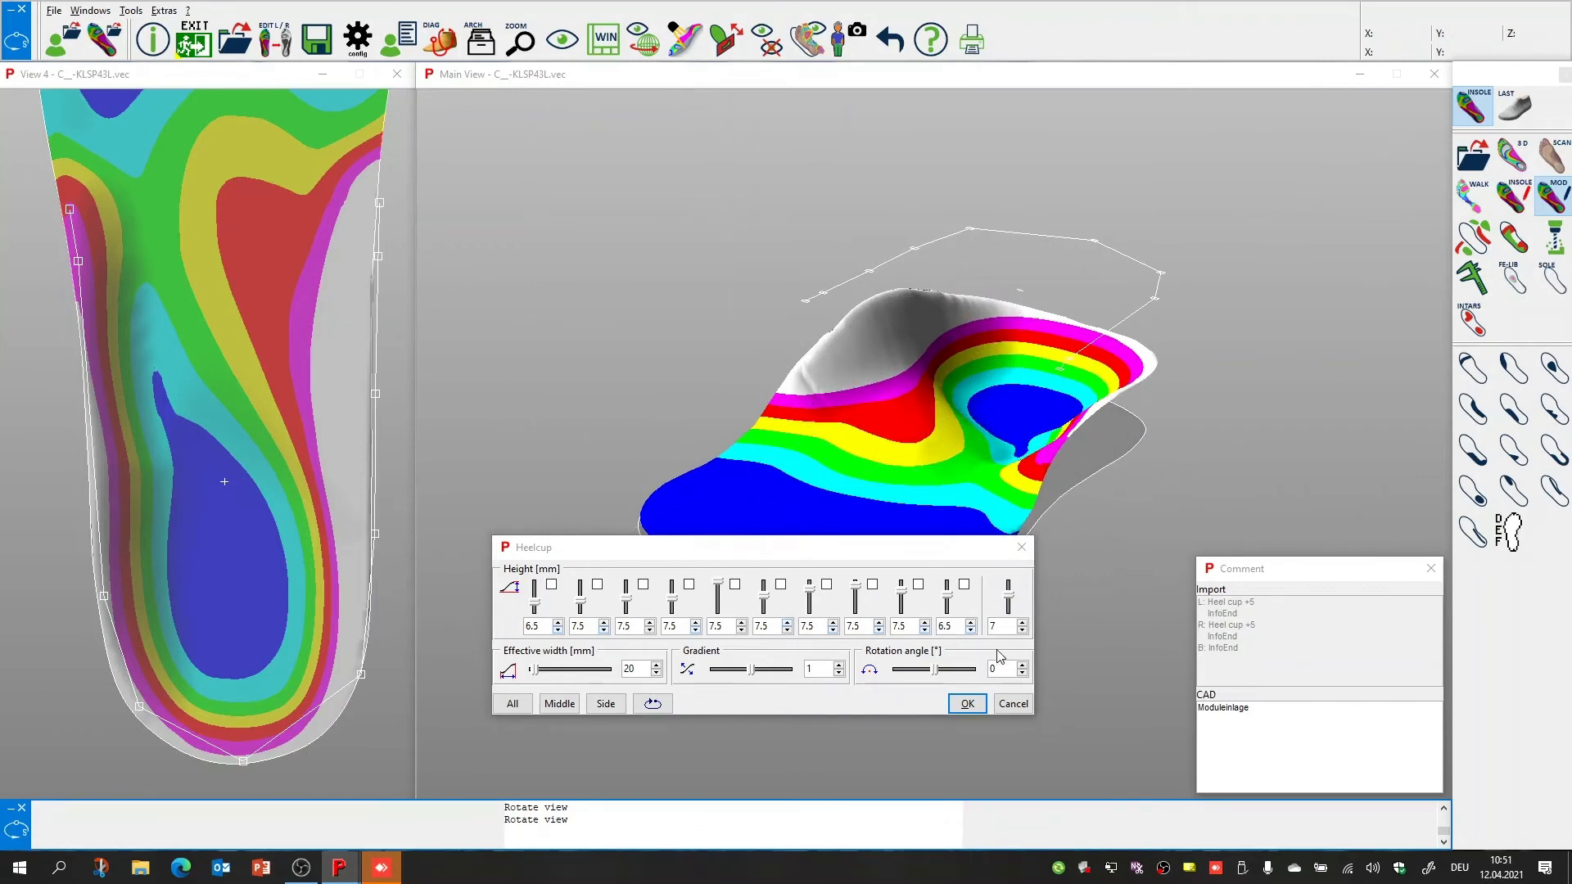
click(1000, 627)
scroll(1000, 627, down, 2)
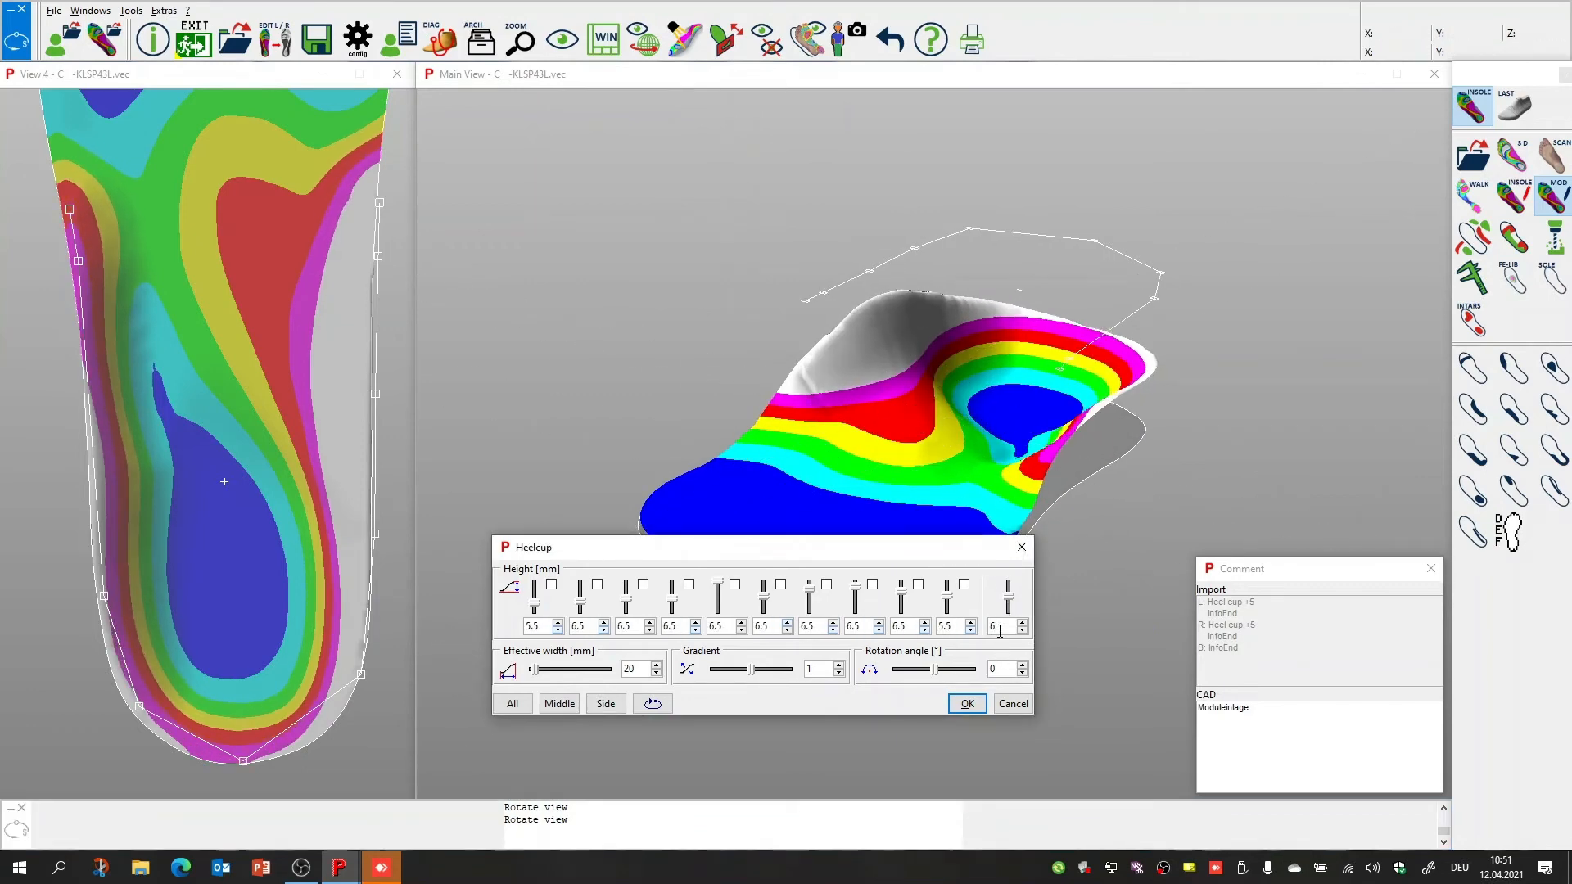
scroll(1004, 625, up, 1)
scroll(1005, 627, up, 1)
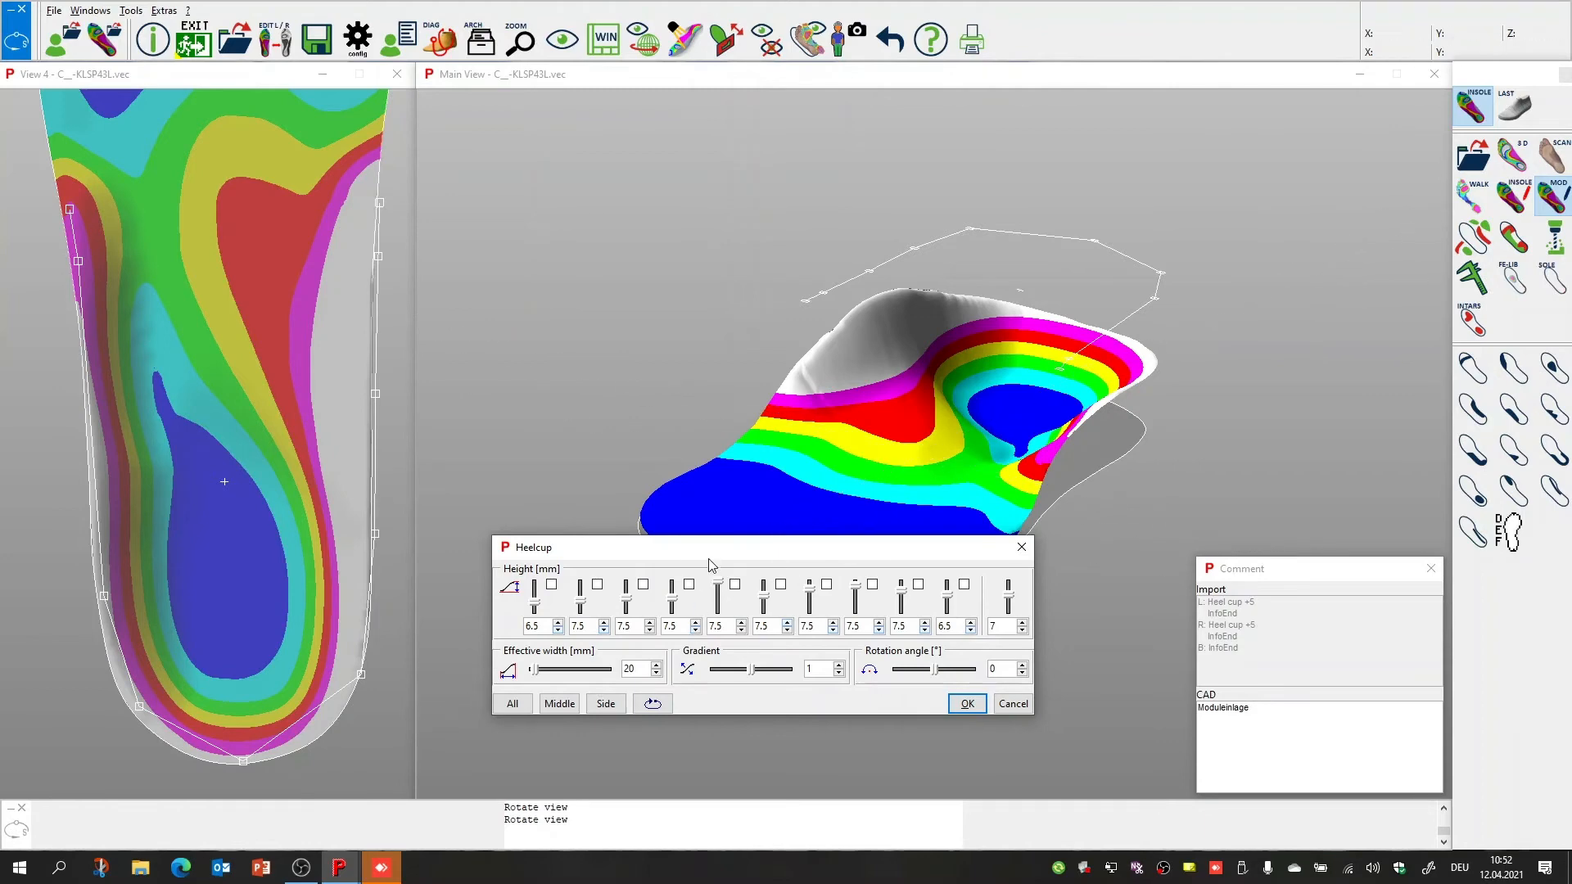
Set the heel cup's effective width to 38 mm and examine the wider transition on the insole
drag(709, 560, 717, 628)
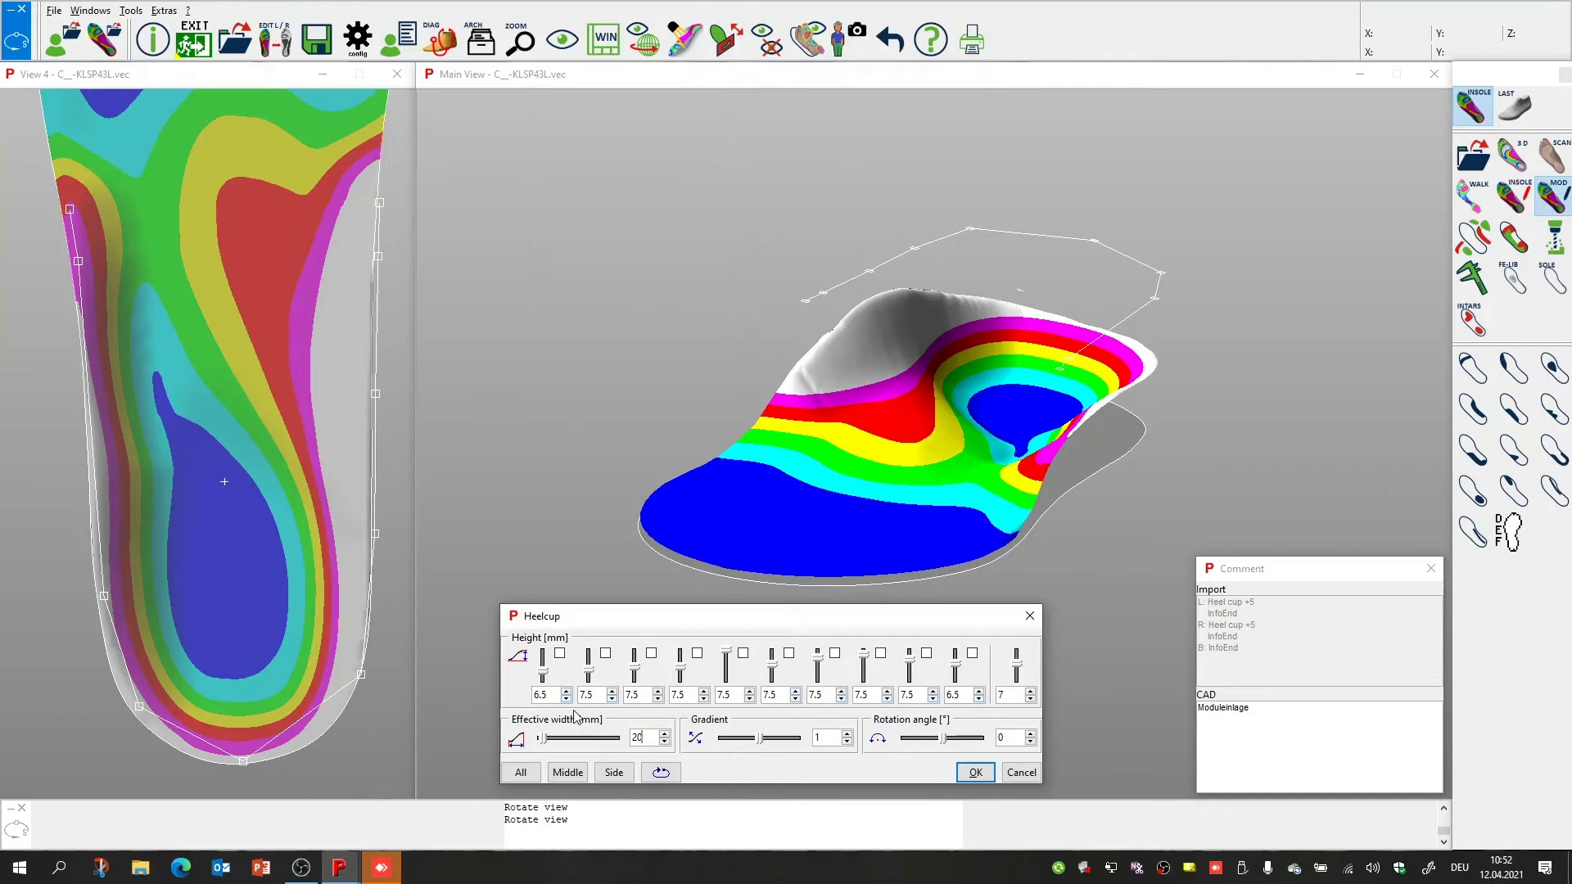
text(38)
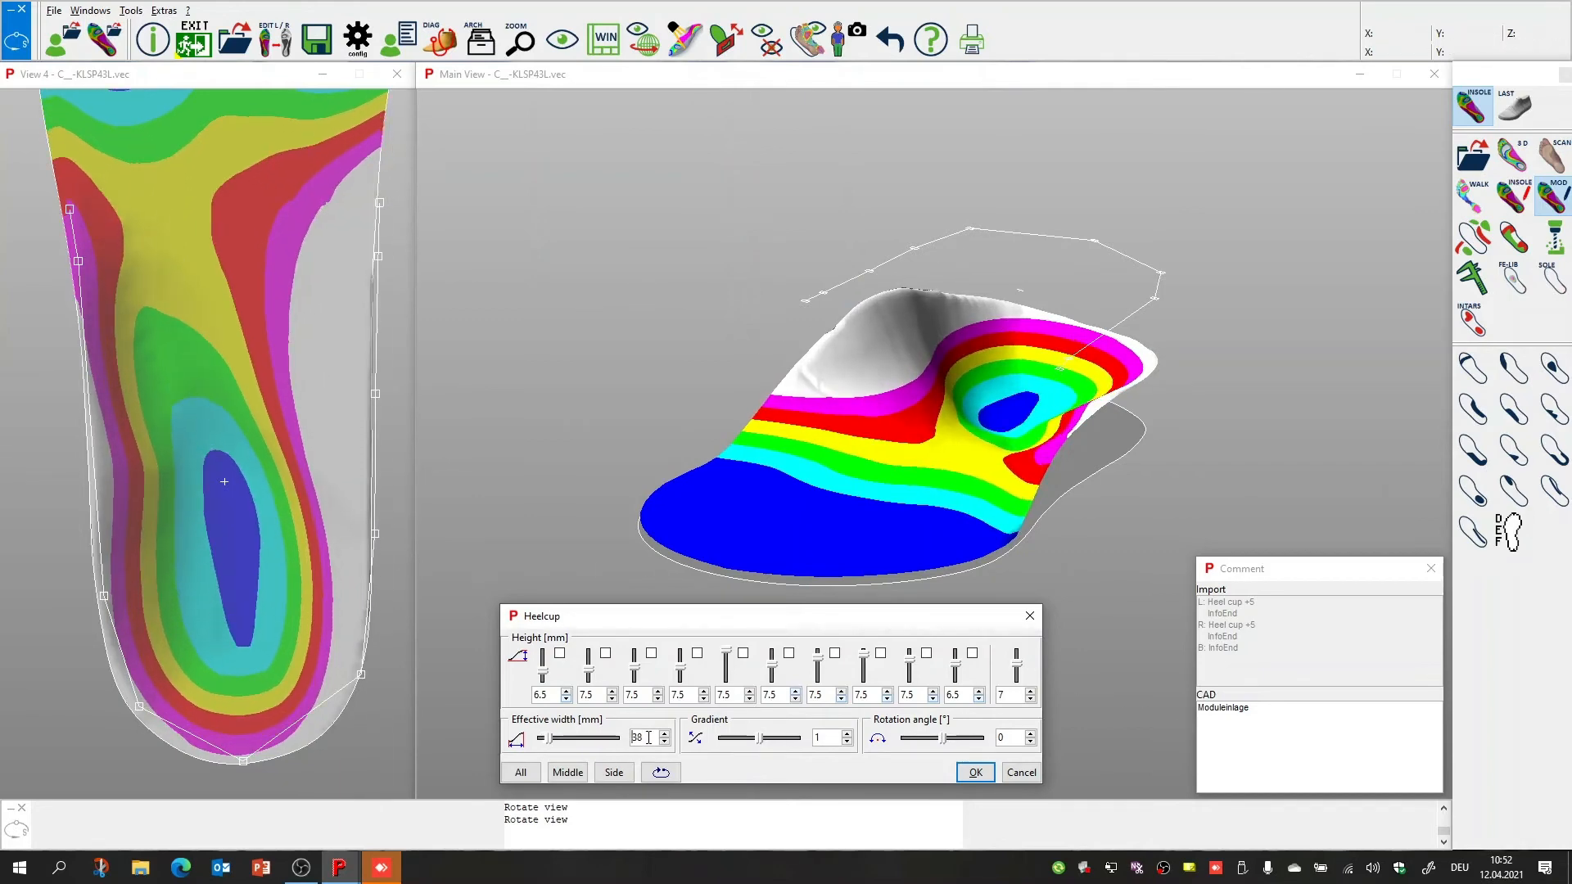
click(913, 560)
drag(913, 560, 940, 544)
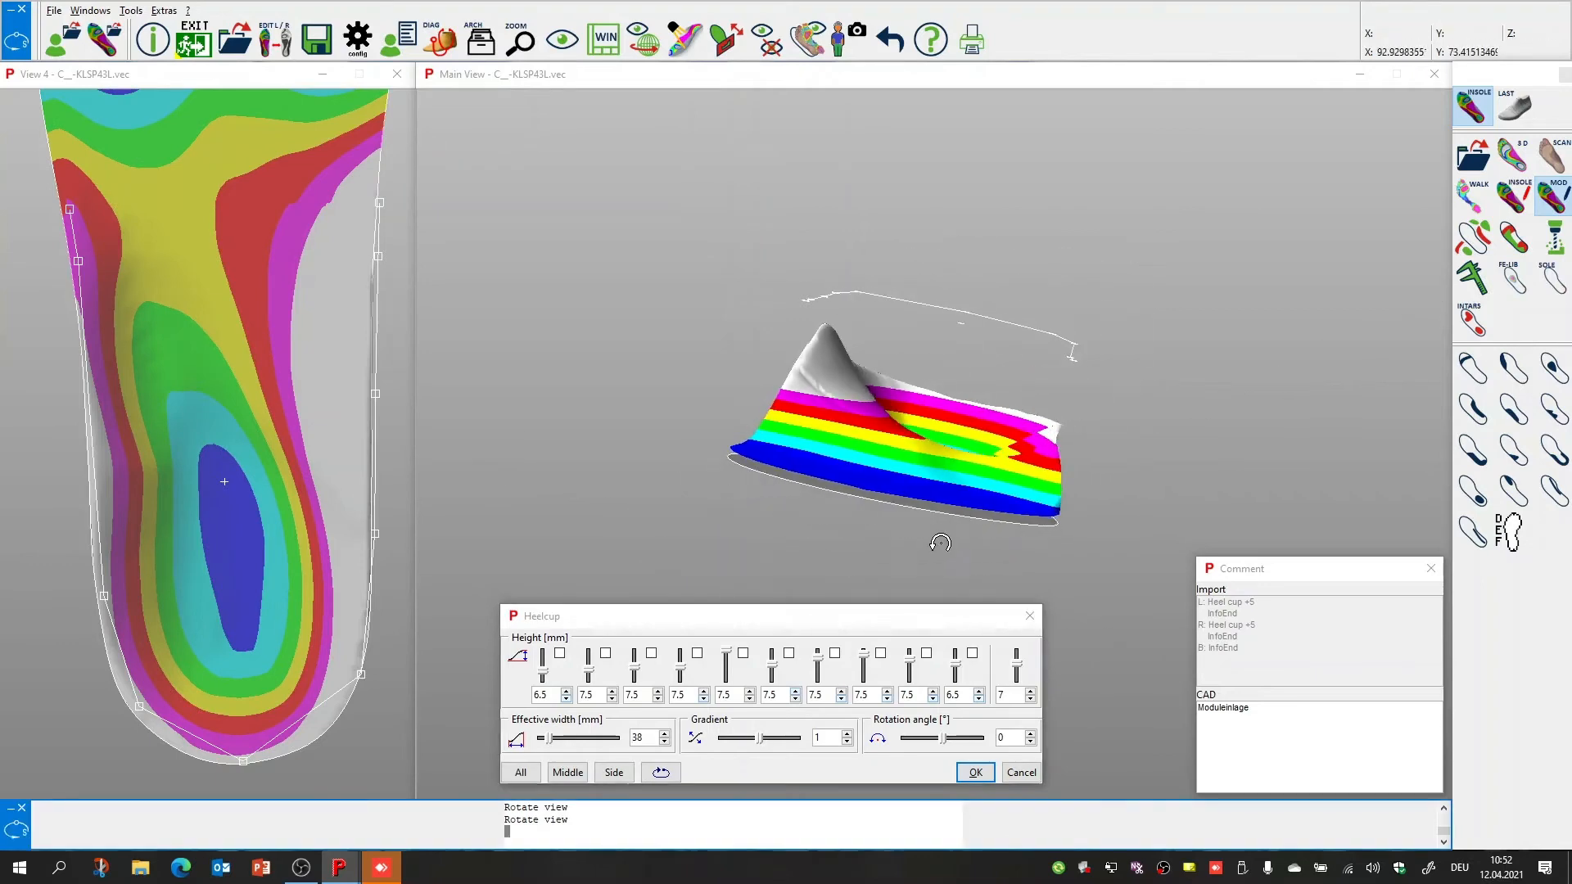
Compare heel cup effective widths of 18, 7 and 12 mm, and set the effective width to 20 mm
click(657, 740)
key(BackSpace)
text(2)
key(BackSpace)
key(BackSpace)
text(14)
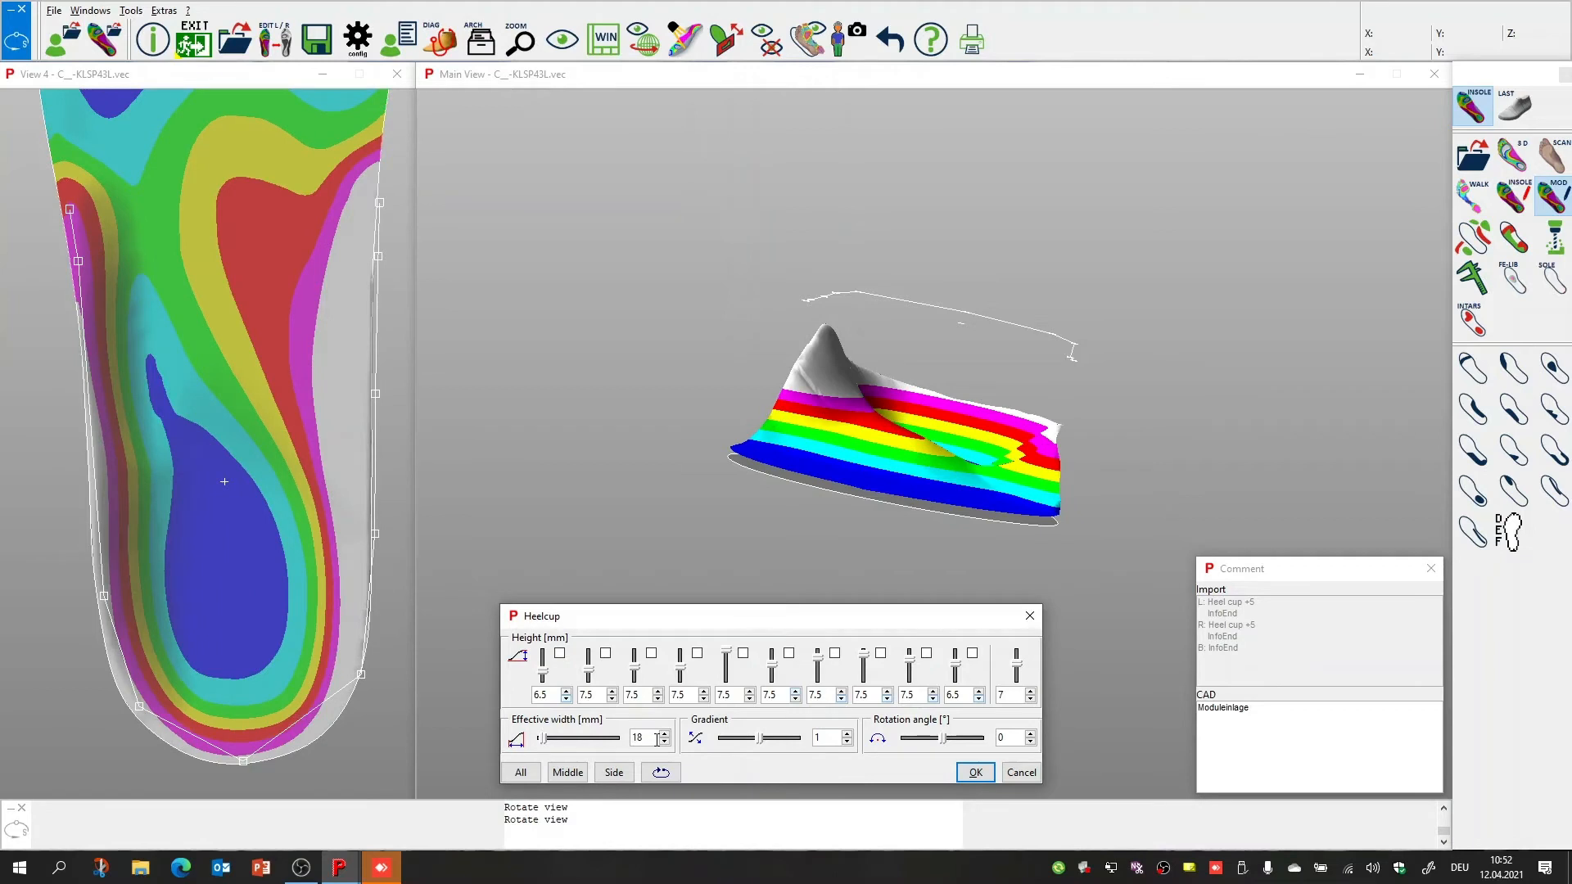
key(BackSpace)
key(BackSpace)
text(7)
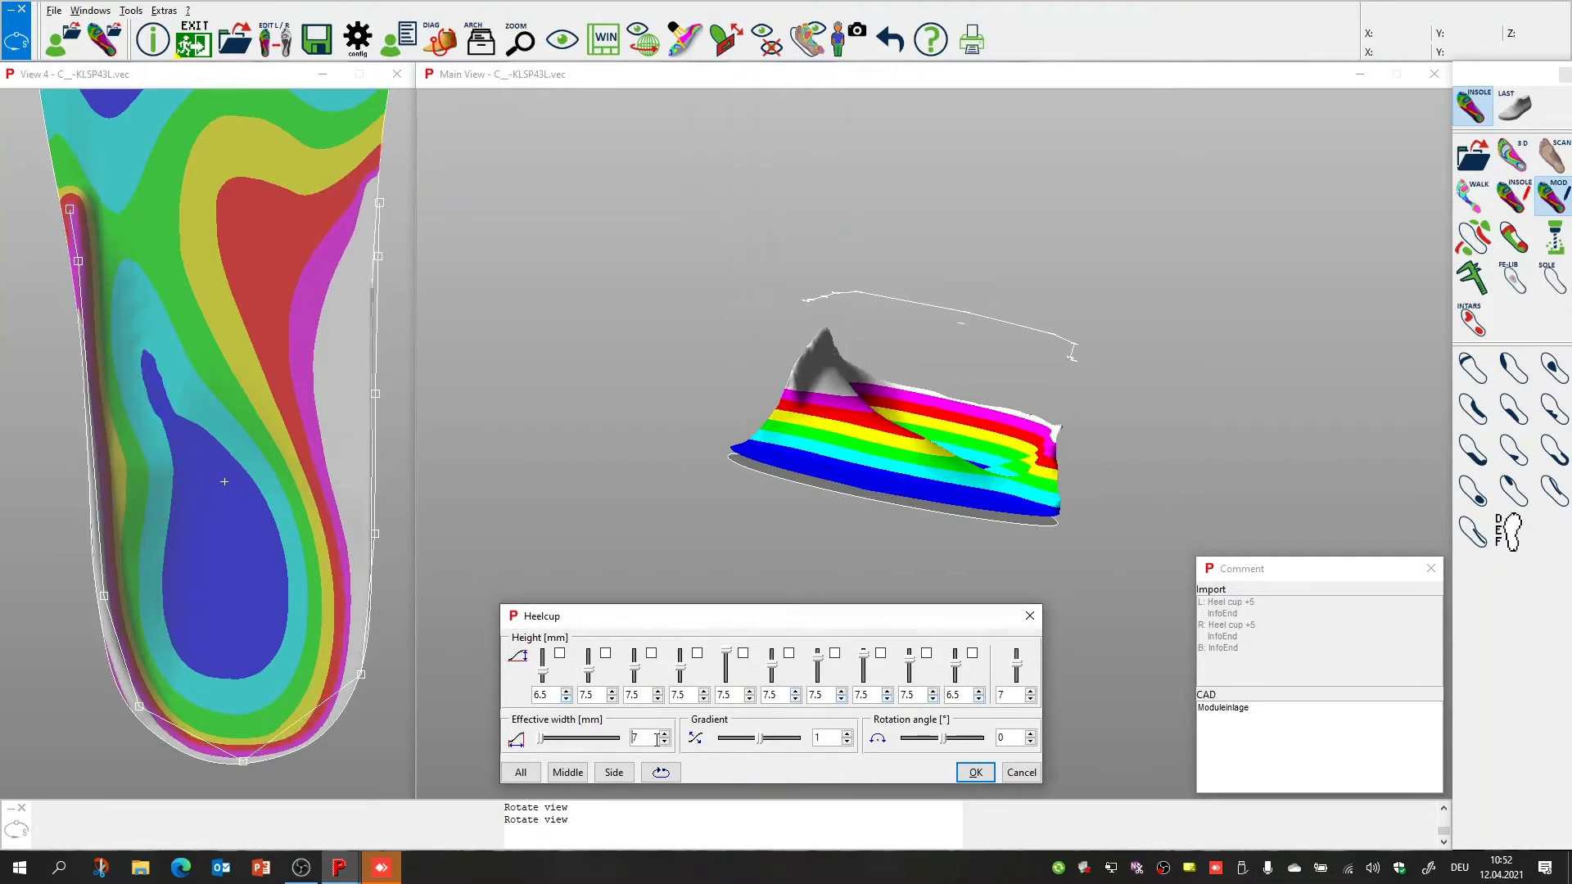
key(BackSpace)
text(15)
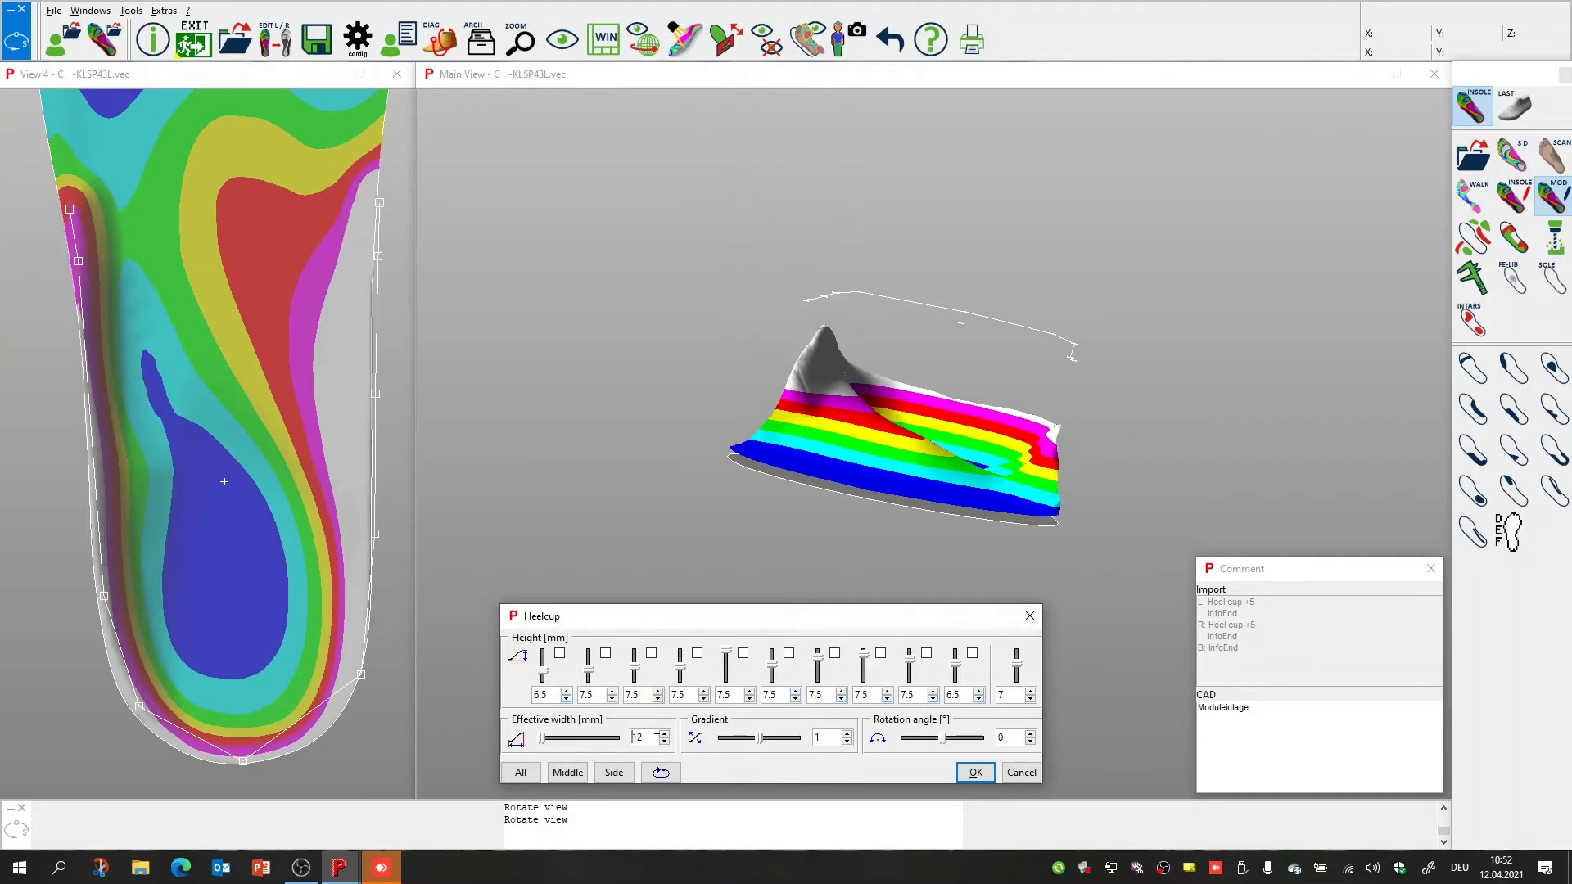
key(BackSpace)
key(BackSpace)
text(20)
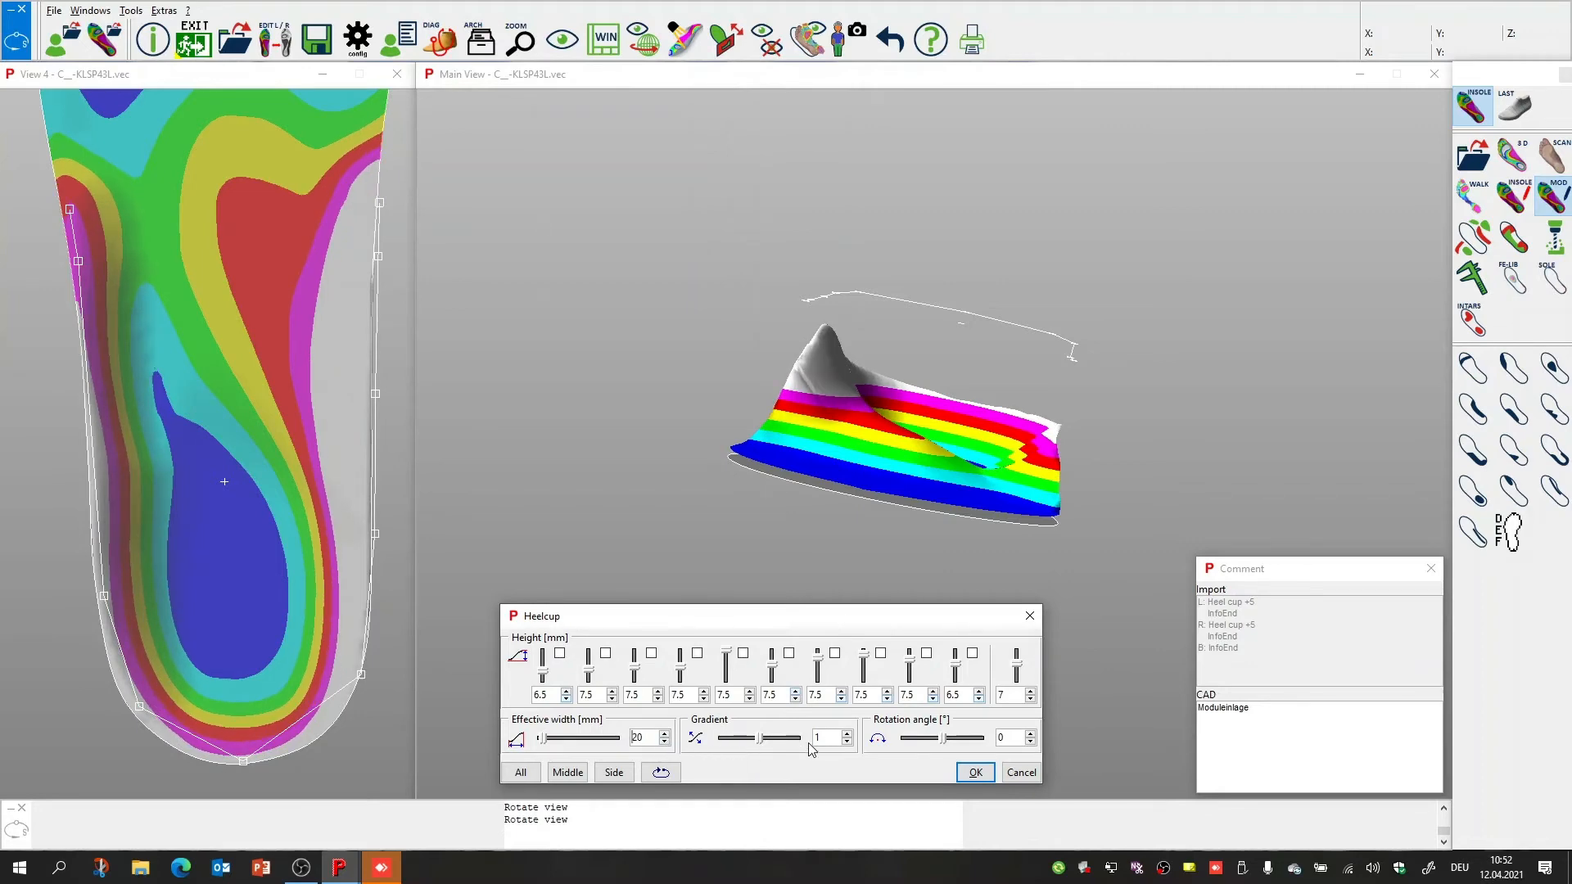
Compare higher and lower gradient values for the heel cup, including 0.6, and restore the gradient to 1
click(834, 735)
scroll(834, 735, down, 3)
scroll(834, 735, up, 3)
scroll(834, 735, up, 6)
scroll(835, 735, down, 8)
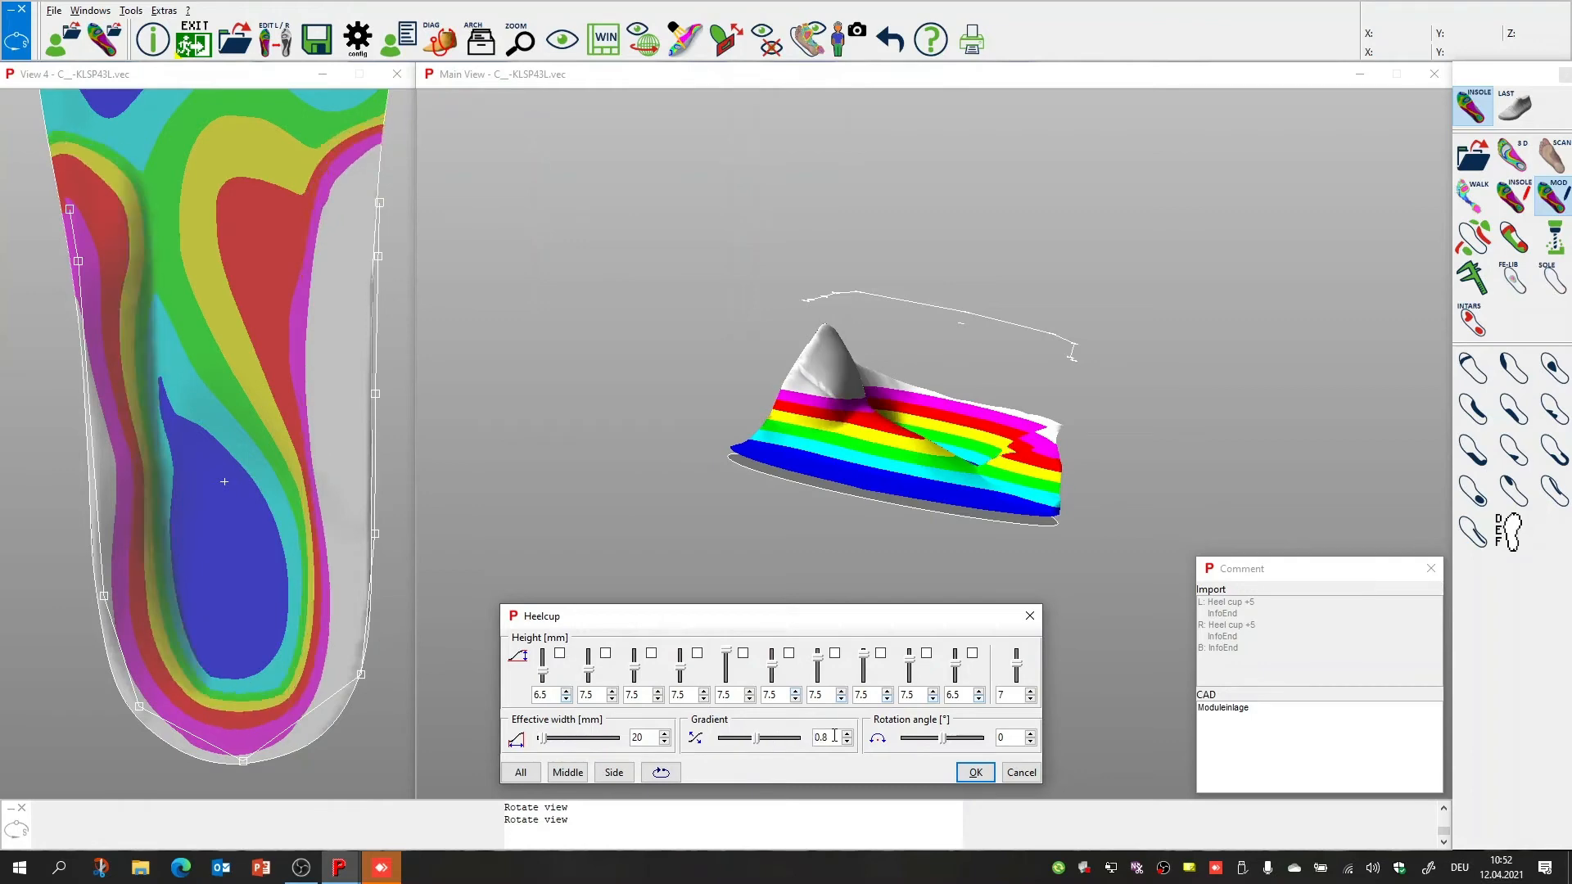
scroll(834, 735, down, 5)
scroll(834, 735, up, 5)
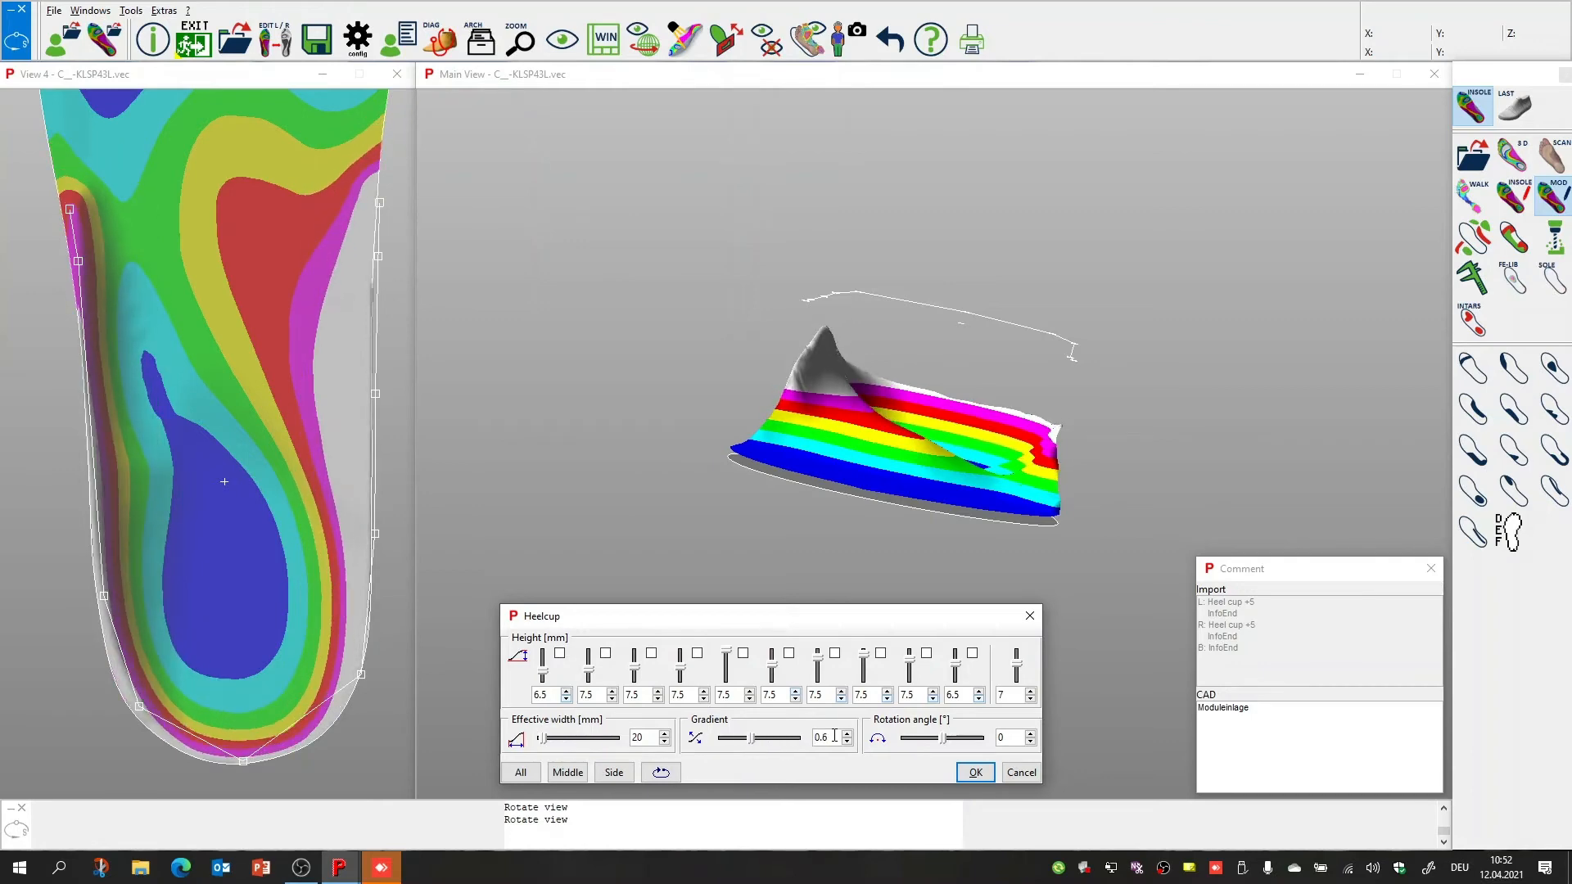
scroll(834, 736, down, 2)
scroll(834, 735, up, 1)
scroll(834, 736, up, 2)
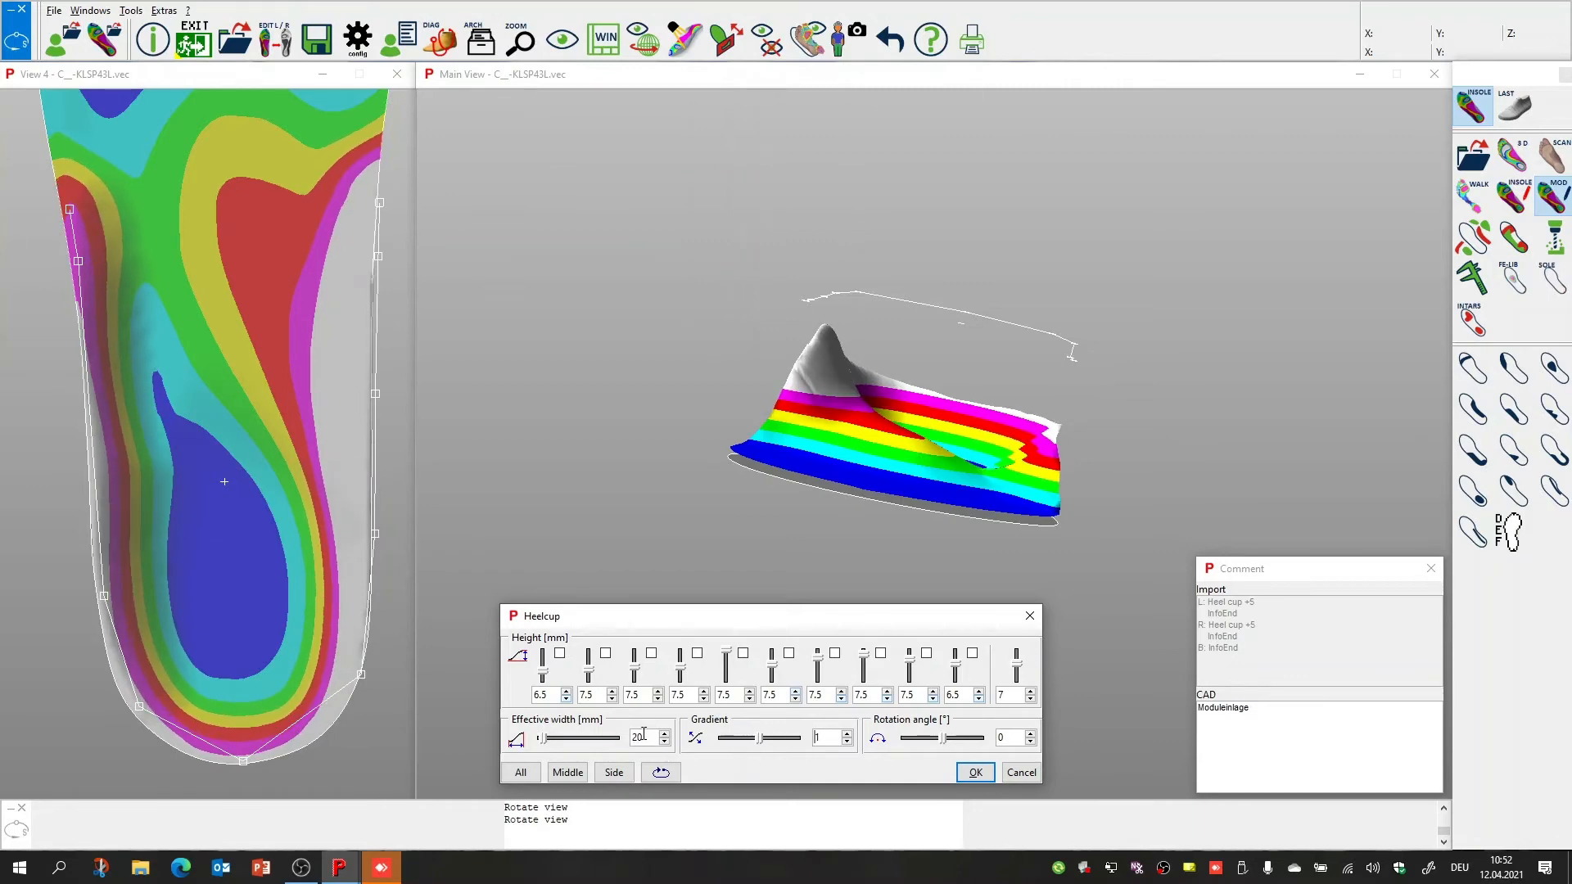
Set the heel cup gradient to 0.8, check the insole's shape and apply the Heelcup correction
scroll(819, 737, down, 2)
middle_drag(1065, 520, 917, 492)
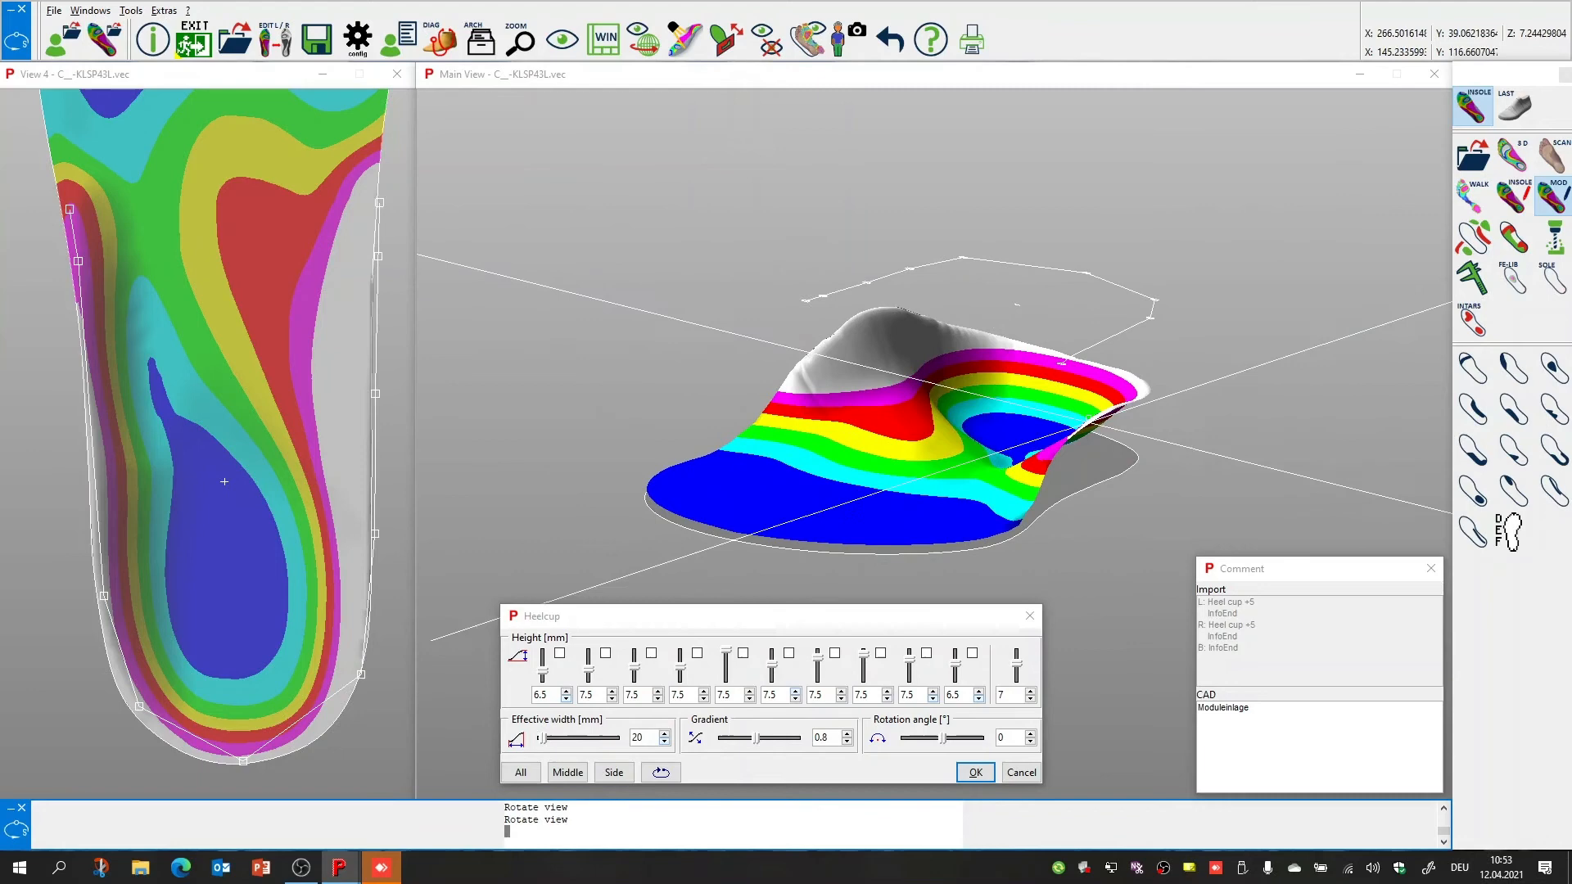
middle_drag(1009, 463, 880, 500)
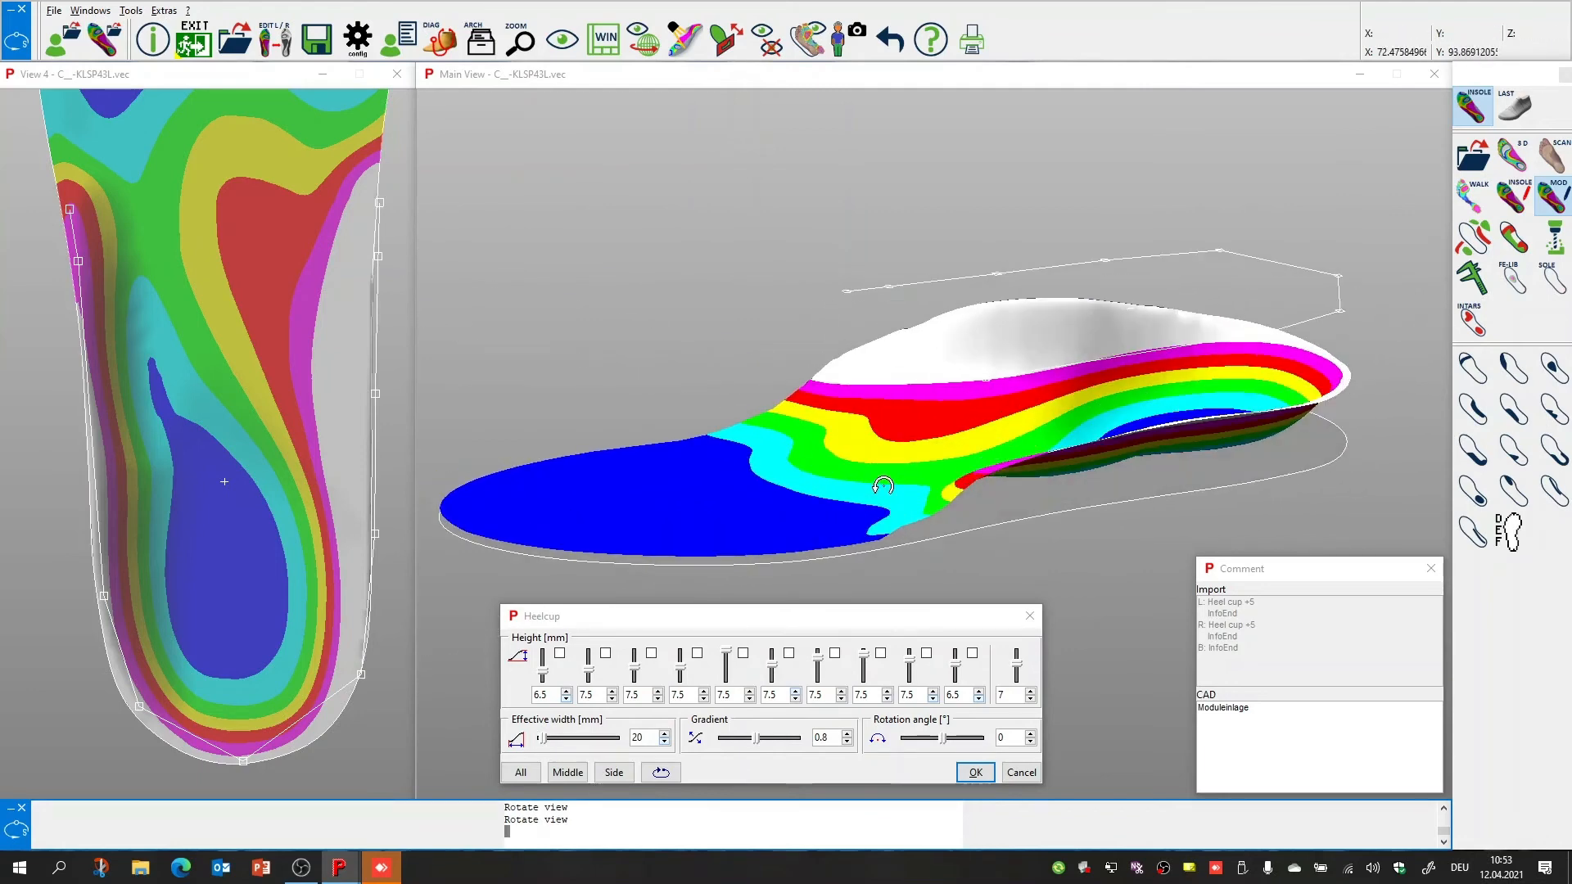
click(975, 774)
Undo the applied Heelcup correction and show the whole insole in view 4
middle_drag(885, 601, 914, 620)
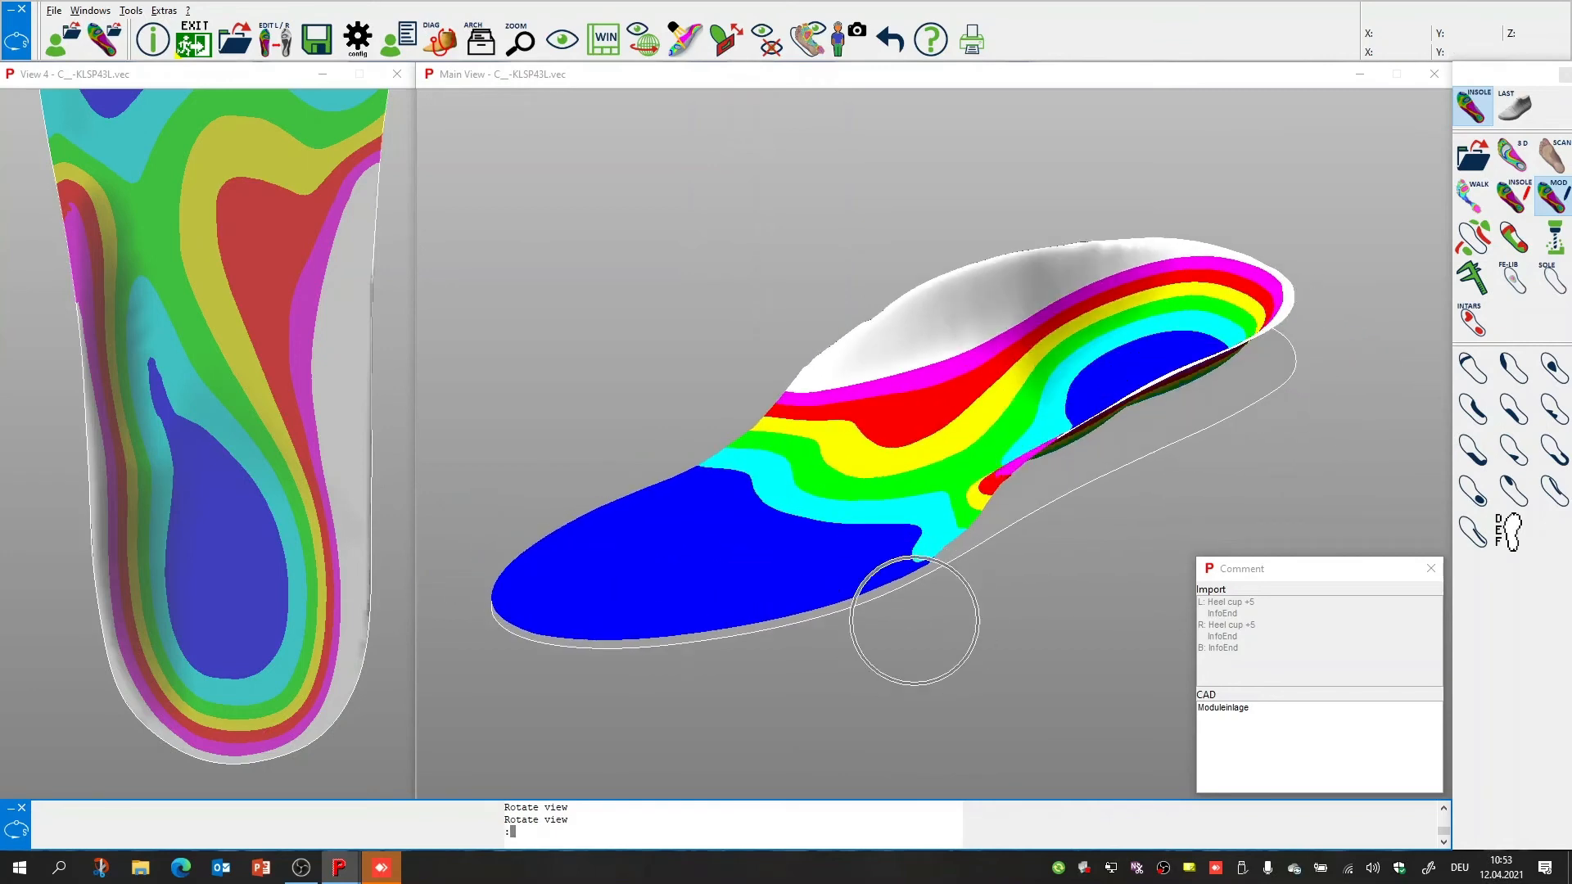
click(898, 52)
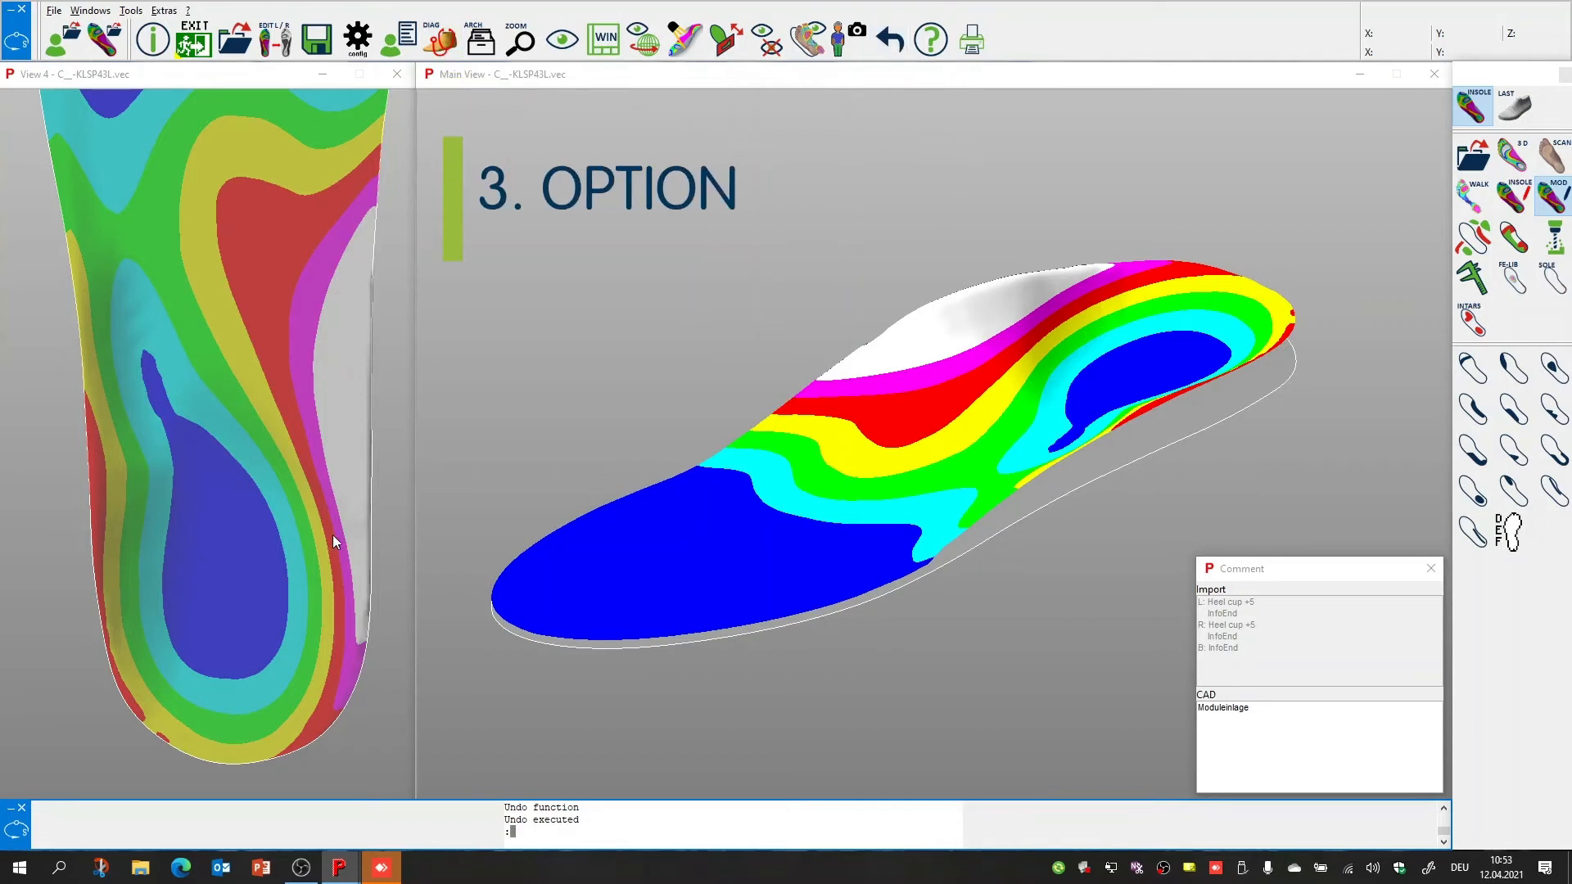
scroll(332, 534, down, 4)
middle_drag(327, 381, 260, 443)
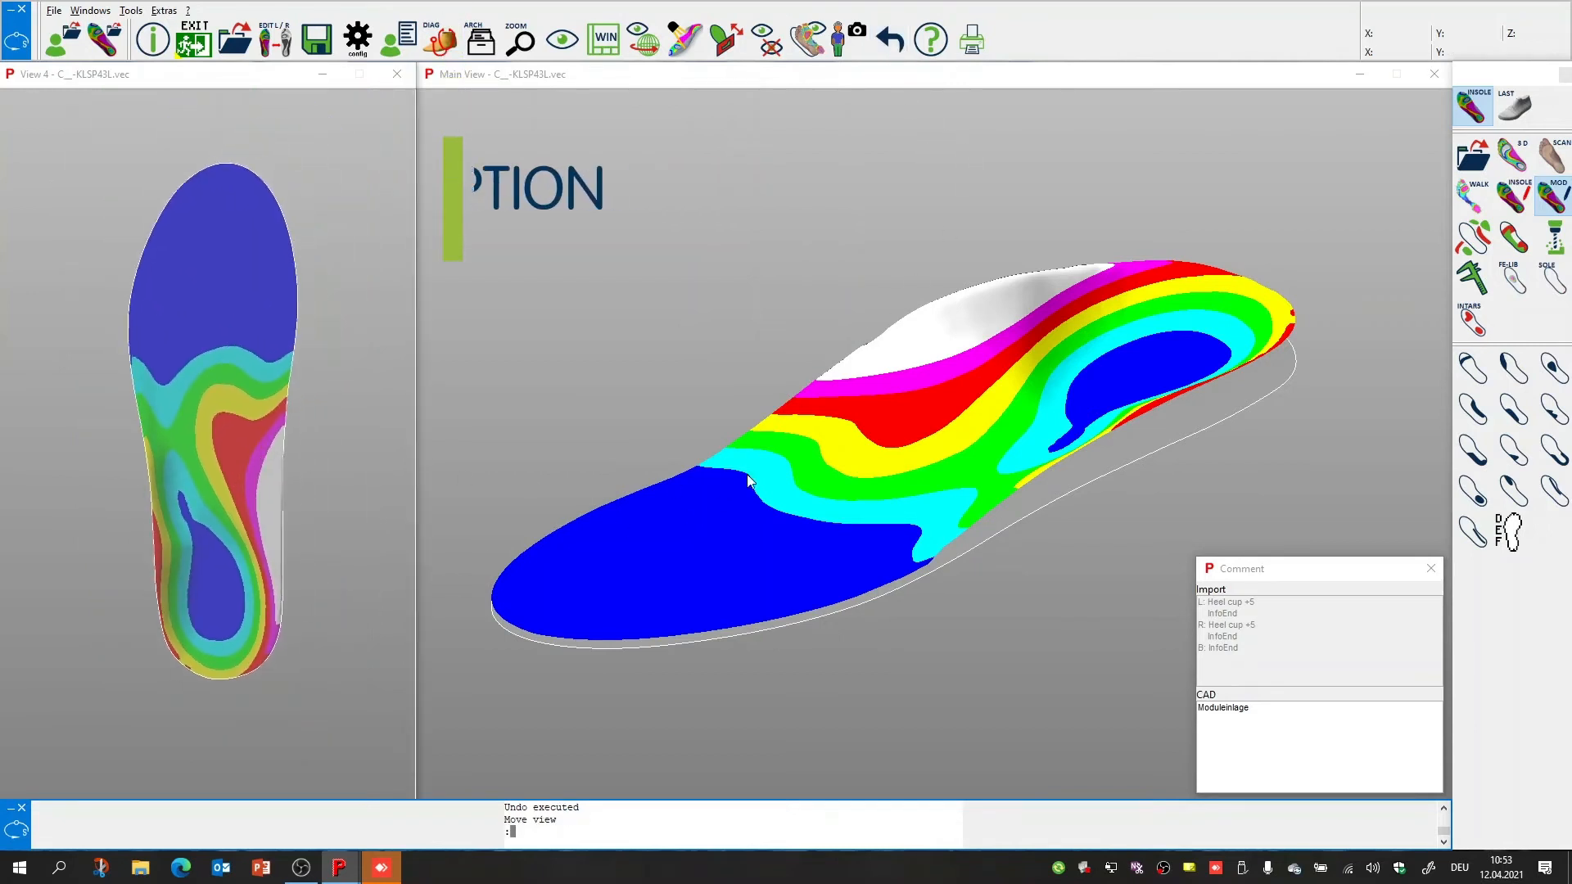
scroll(747, 479, up, 2)
scroll(1160, 409, down, 1)
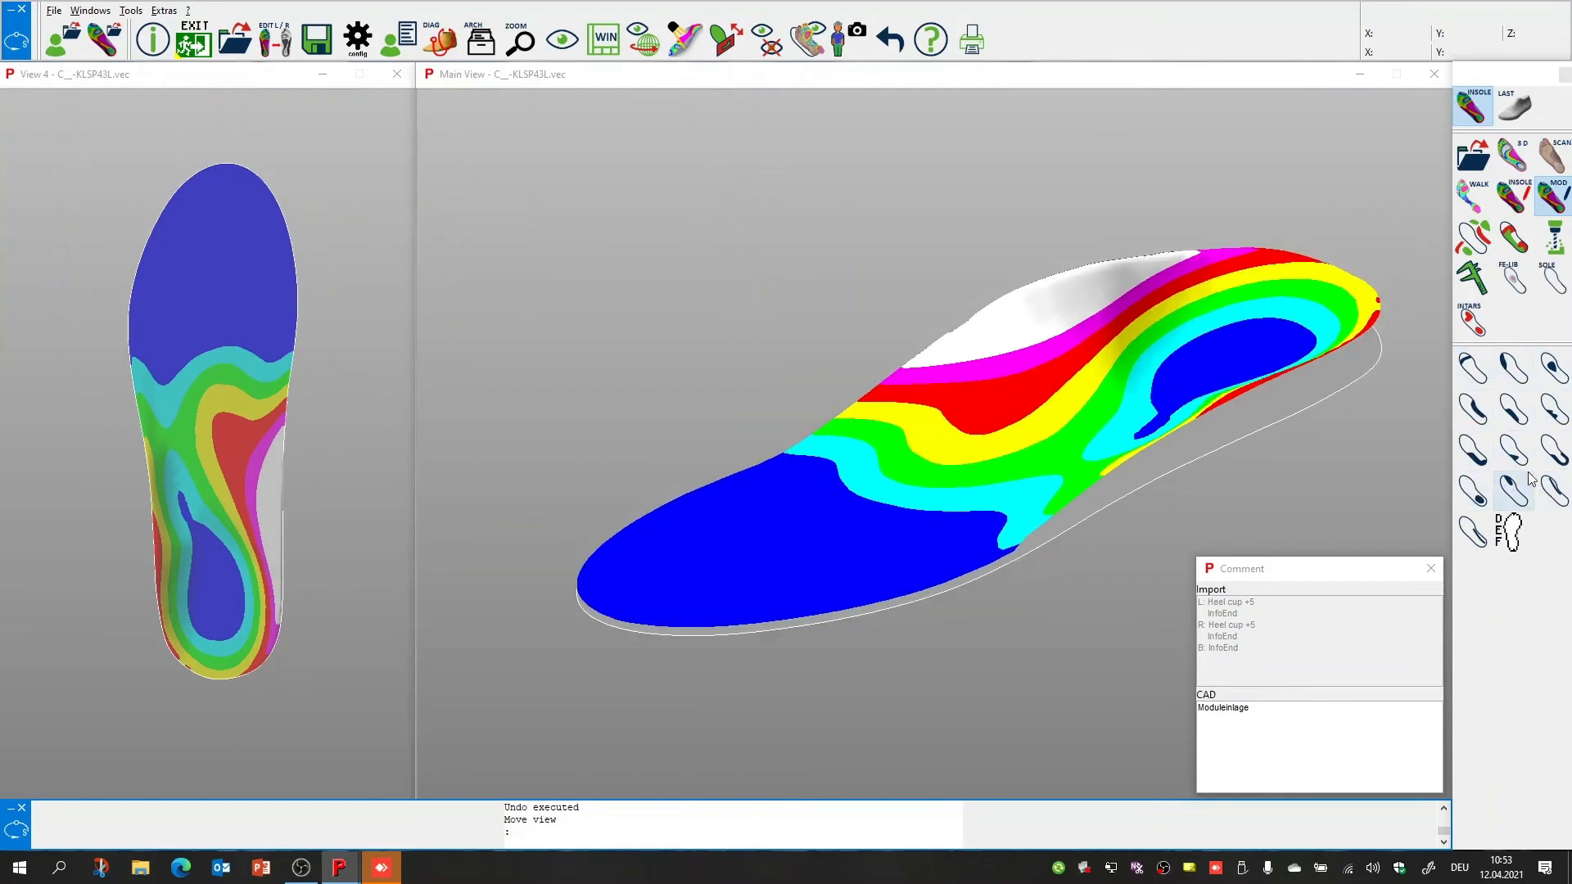
click(1513, 198)
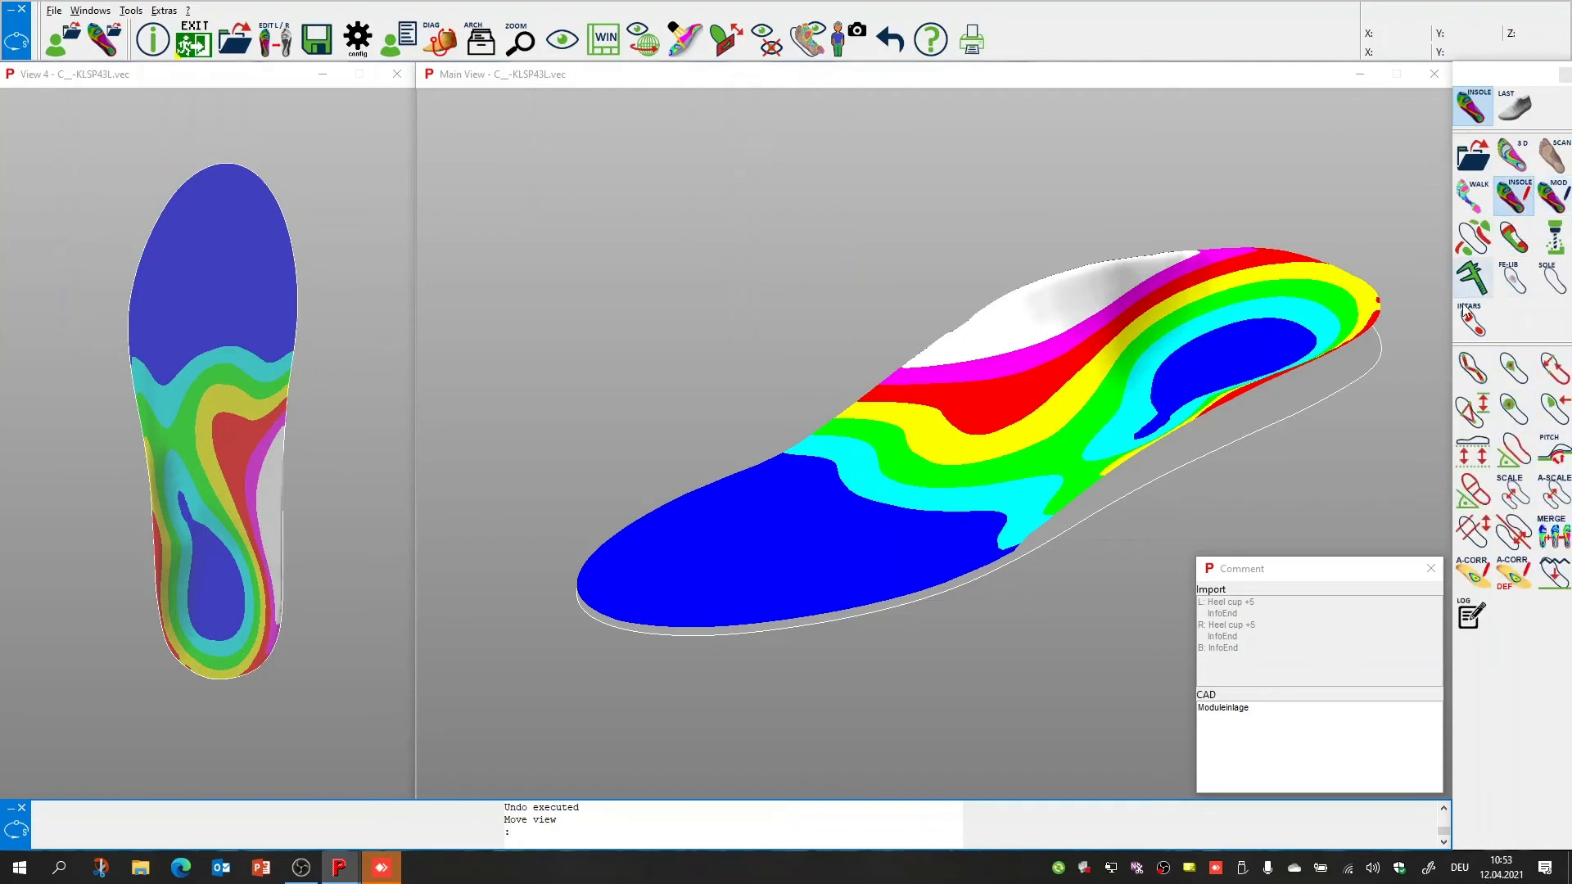
click(1471, 370)
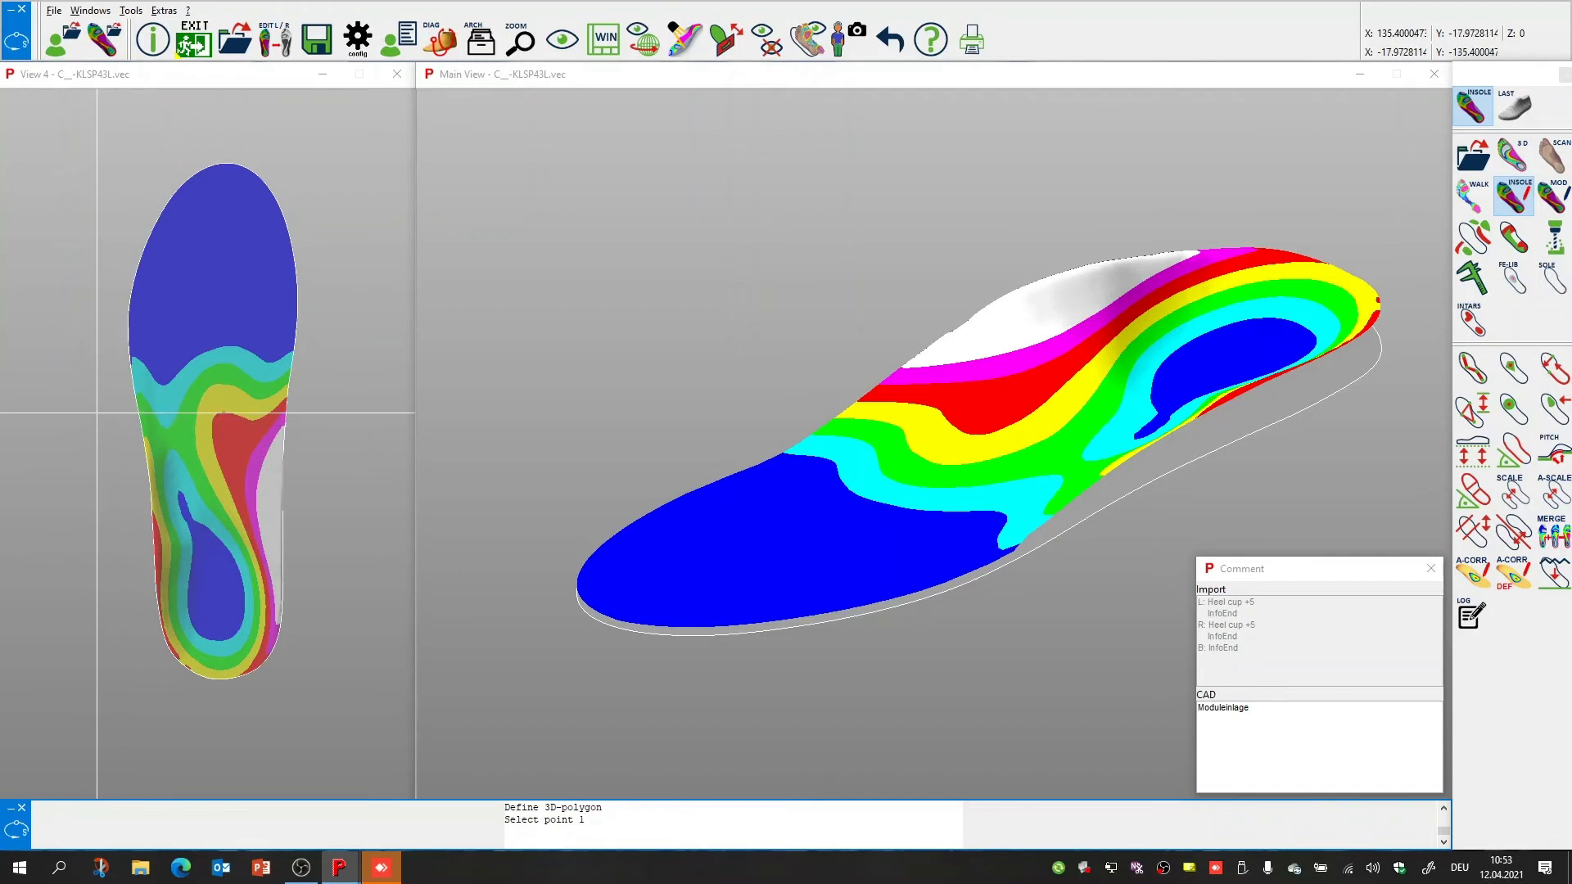
click(91, 414)
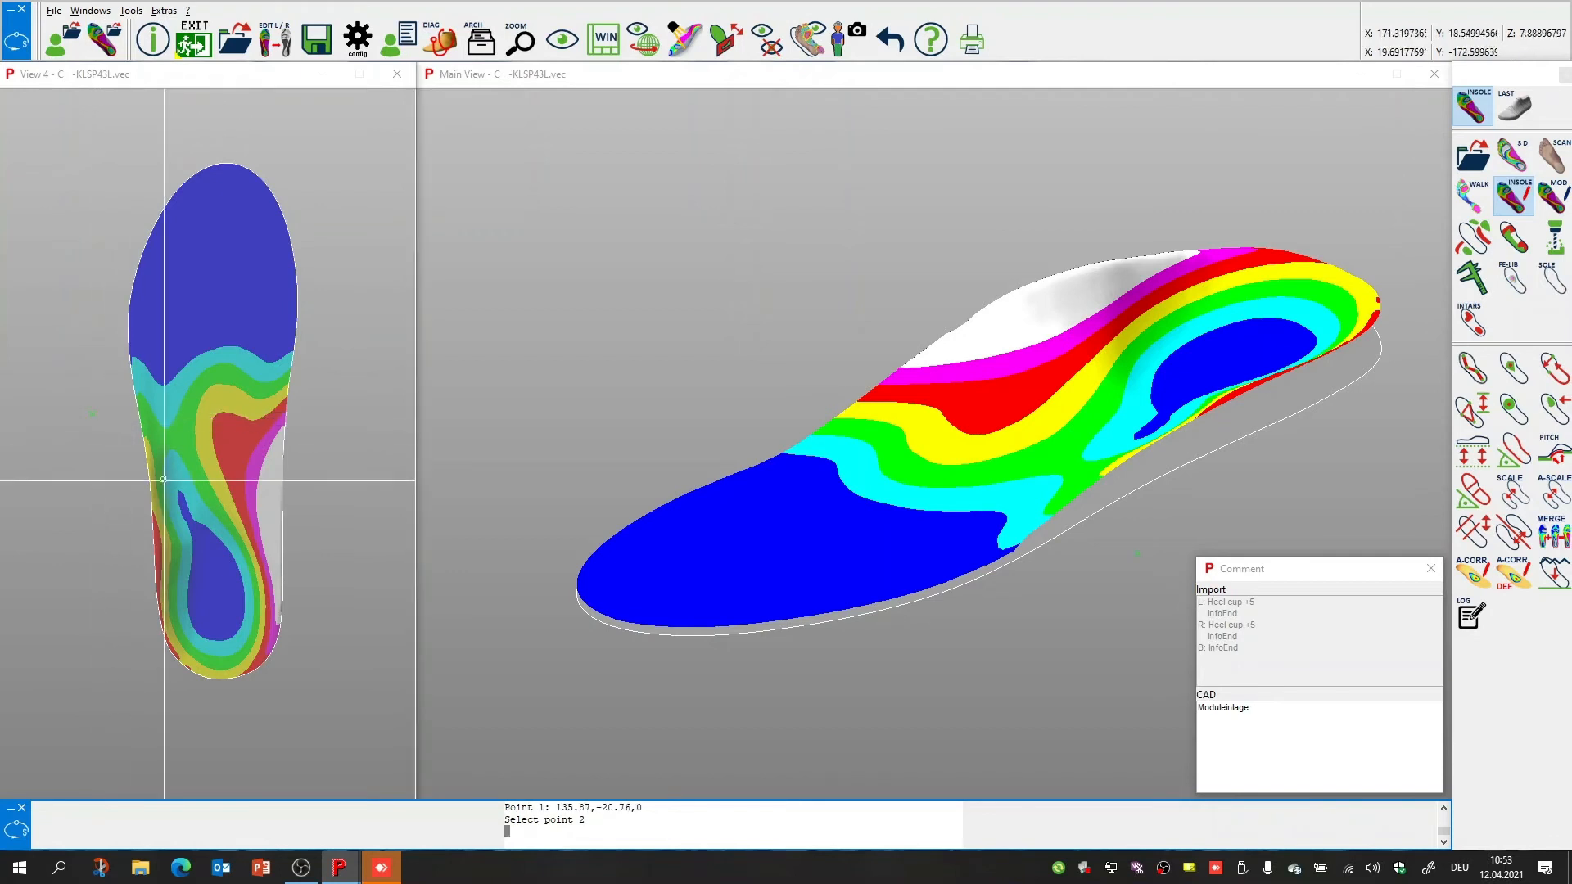
click(151, 490)
click(155, 579)
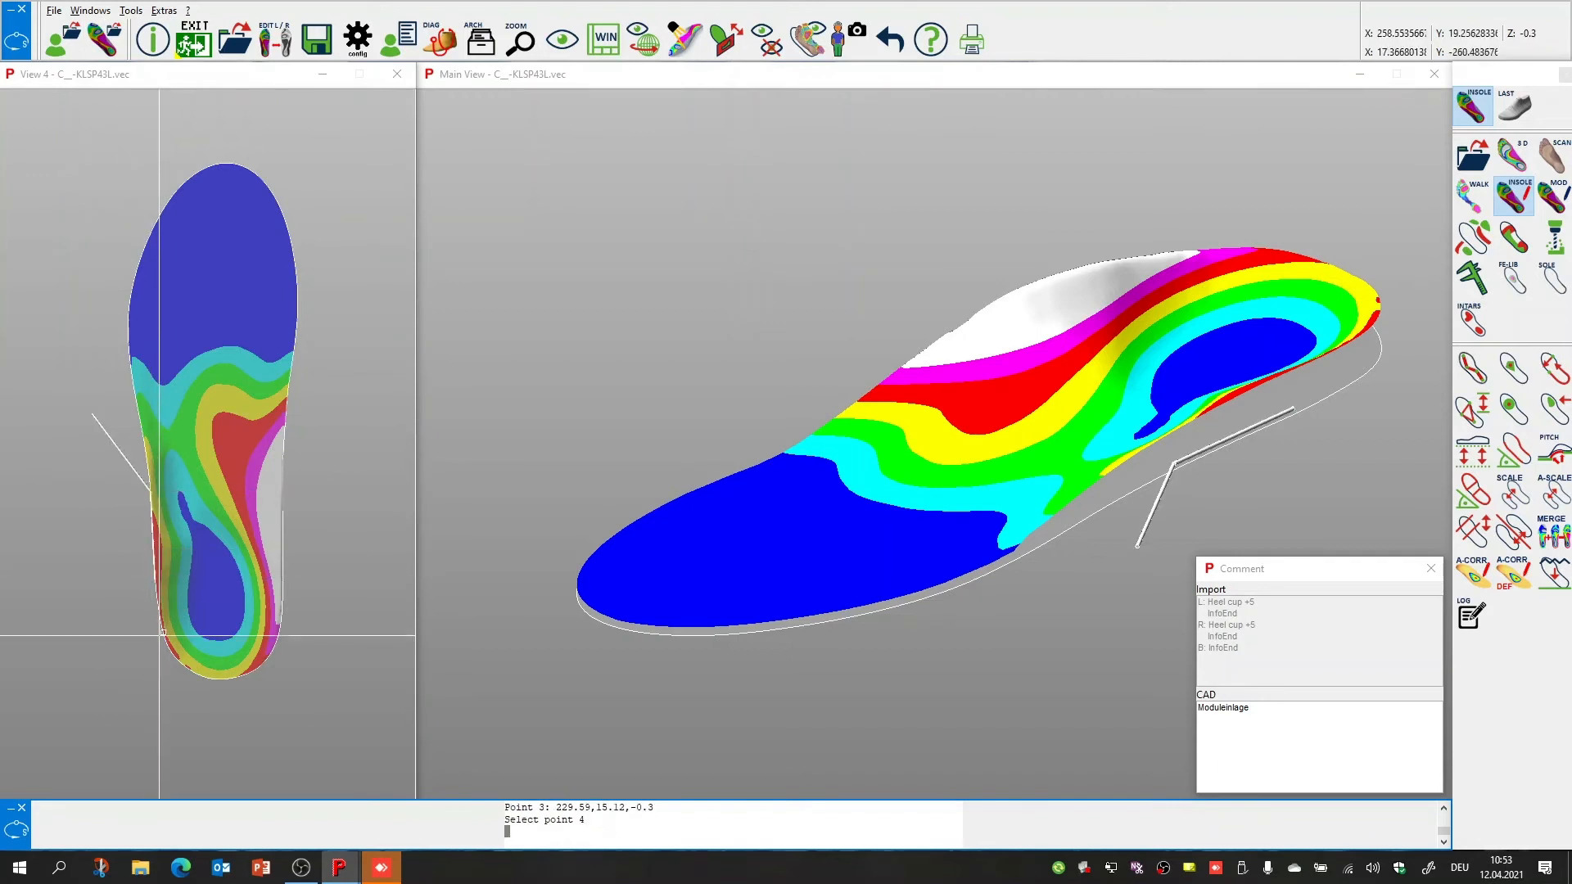
click(171, 653)
click(219, 678)
scroll(272, 652, up, 3)
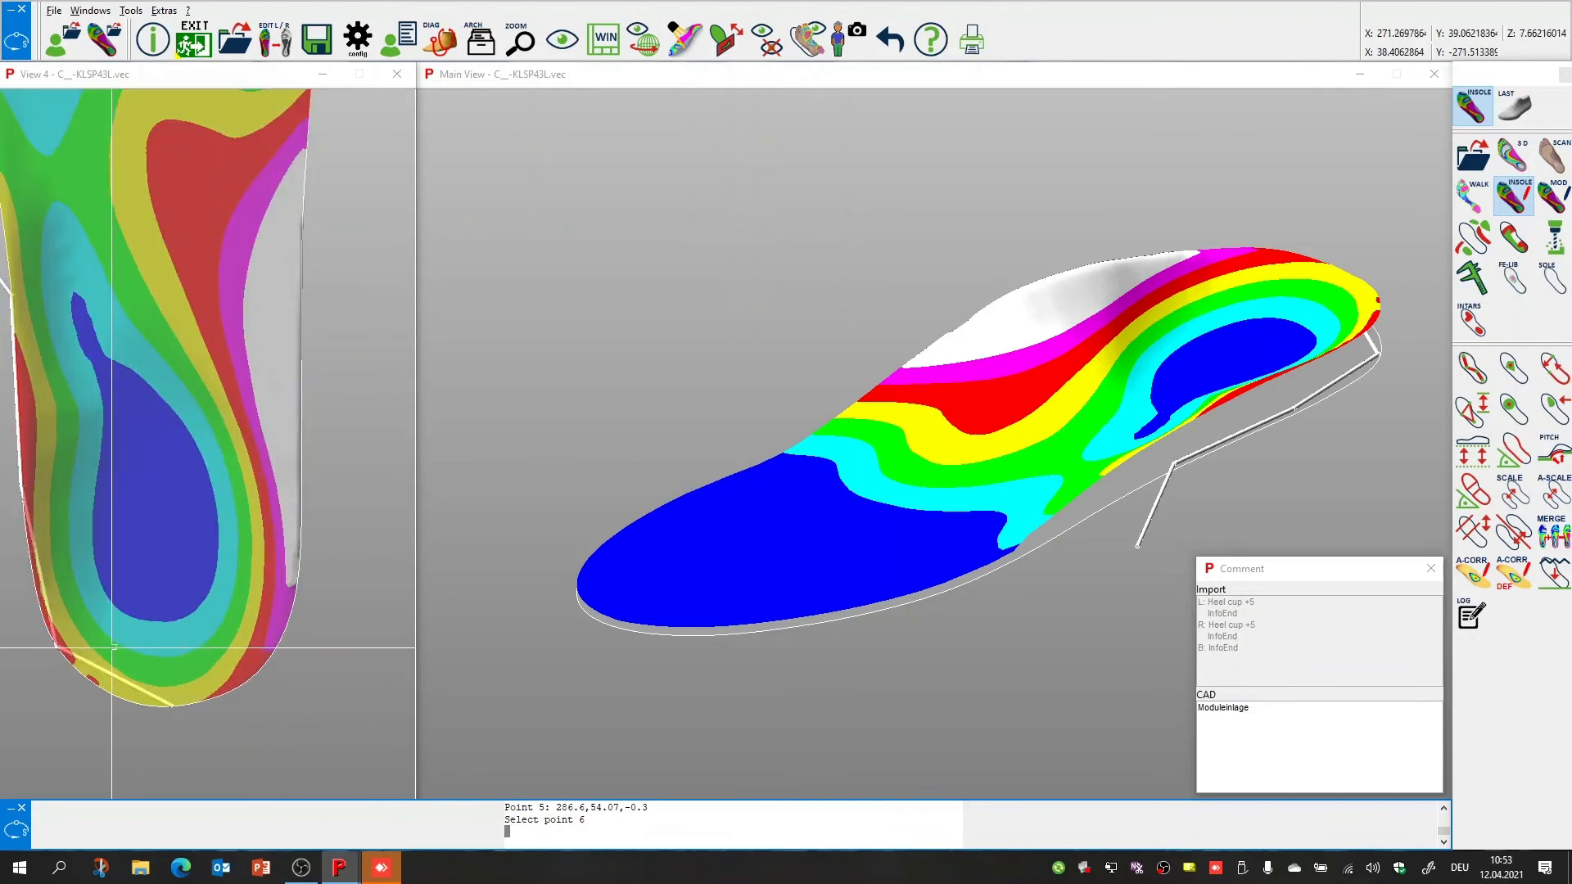
click(277, 645)
click(302, 488)
click(300, 290)
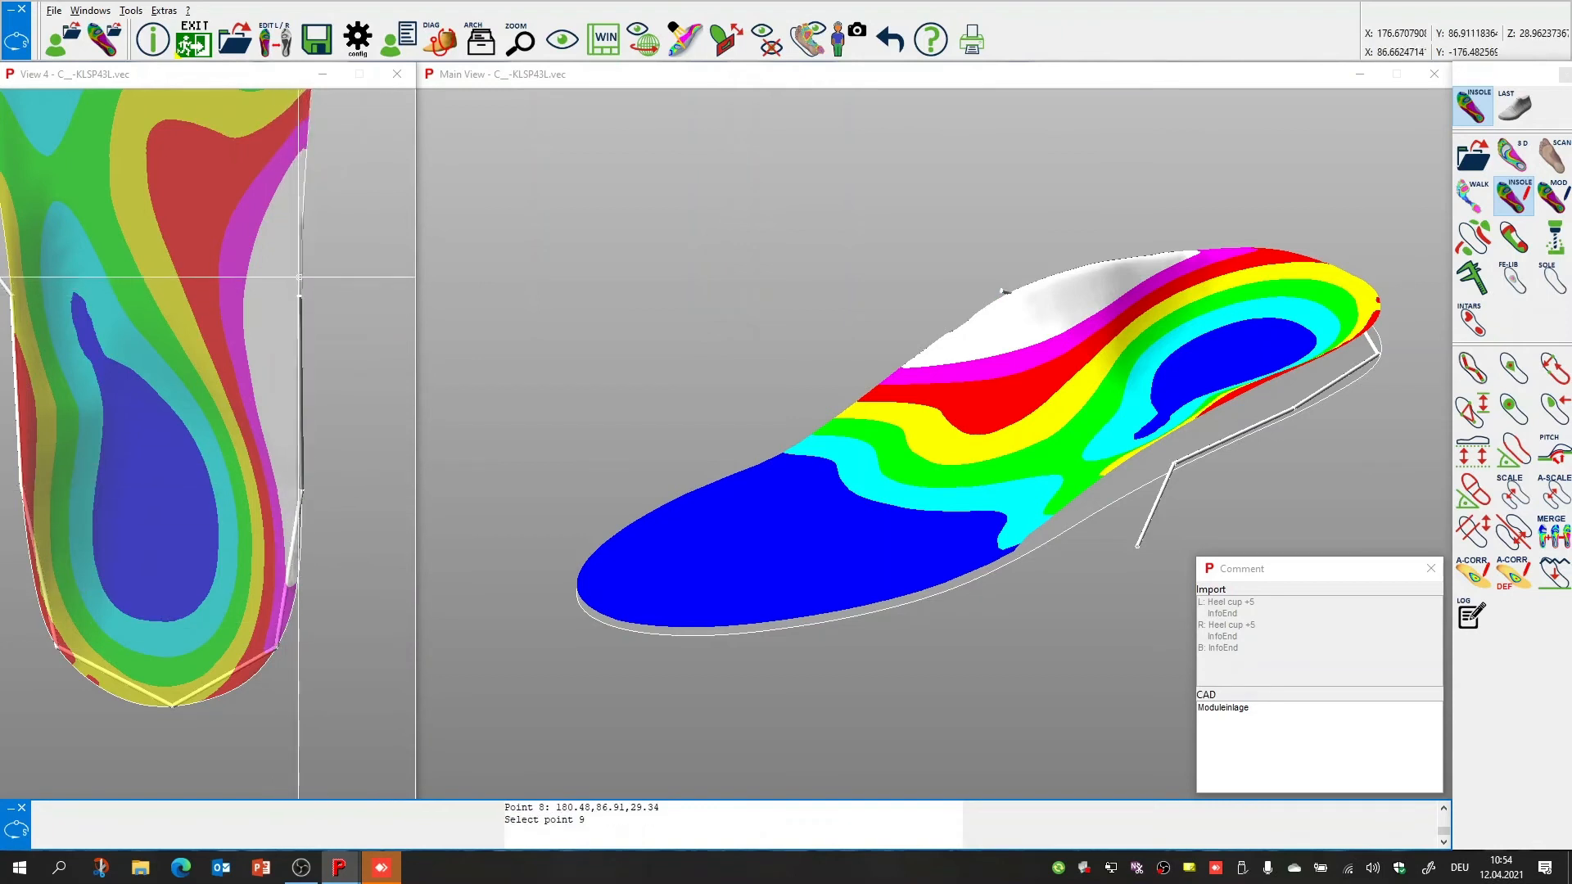
click(304, 168)
click(372, 120)
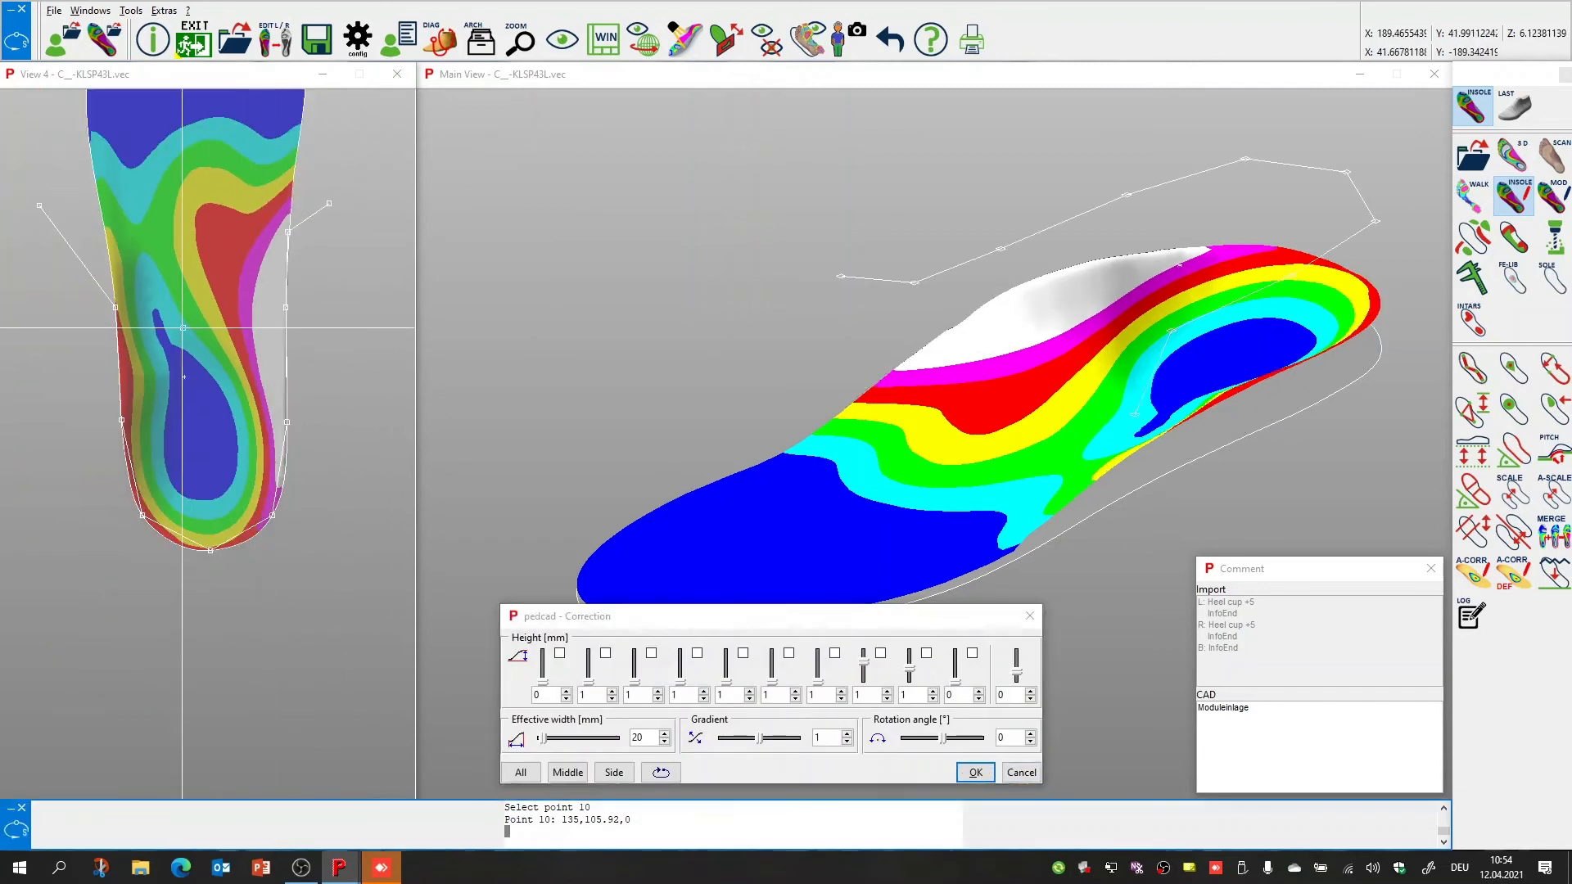
click(841, 619)
drag(841, 618, 769, 389)
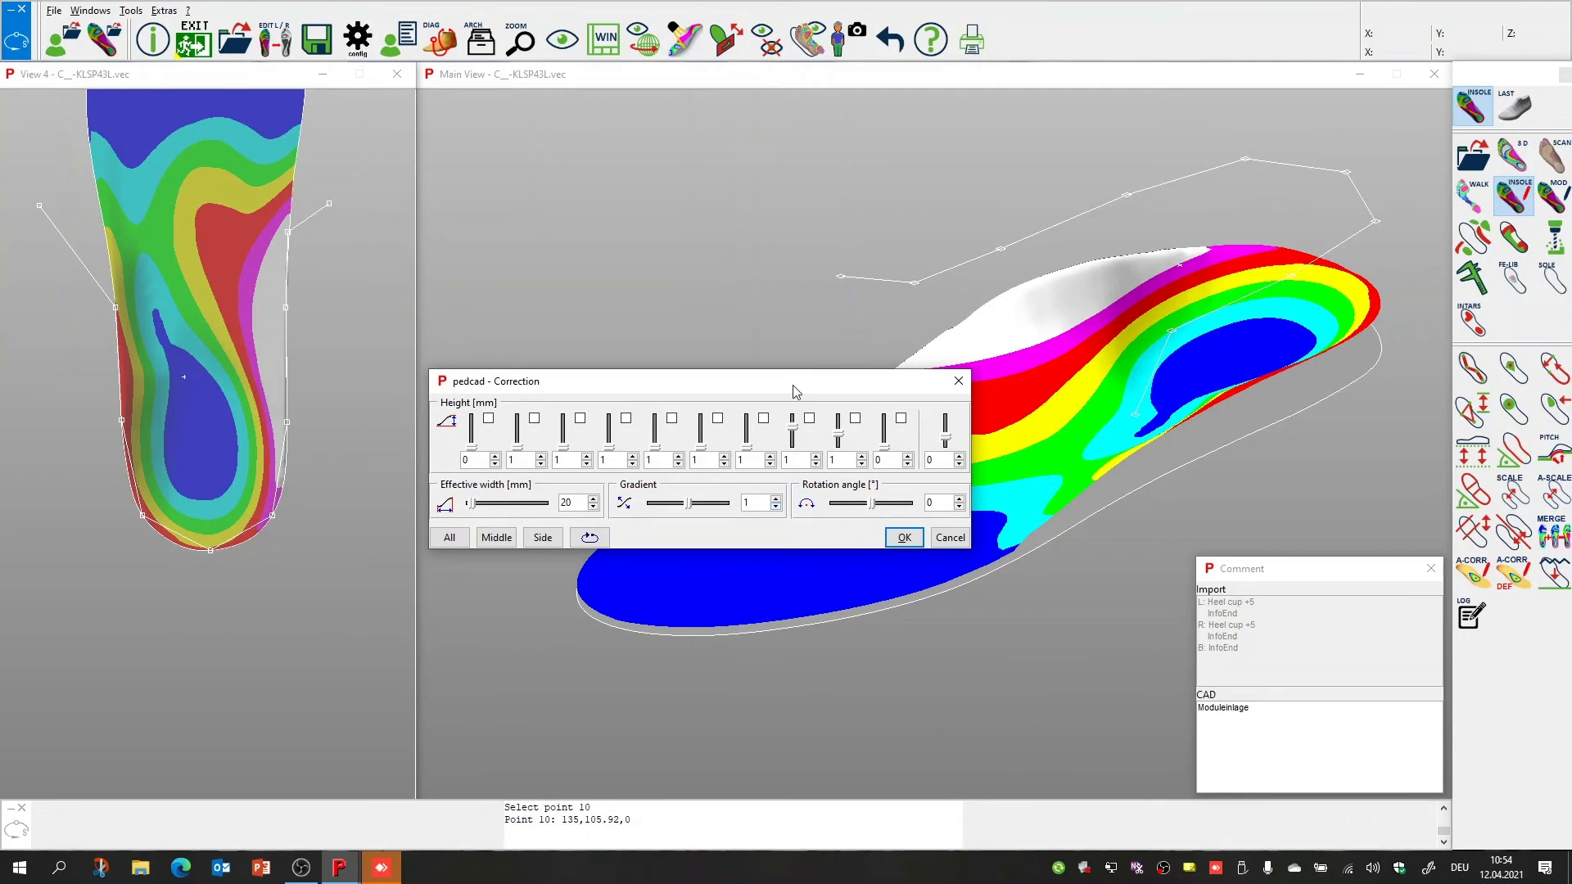
drag(799, 390, 832, 568)
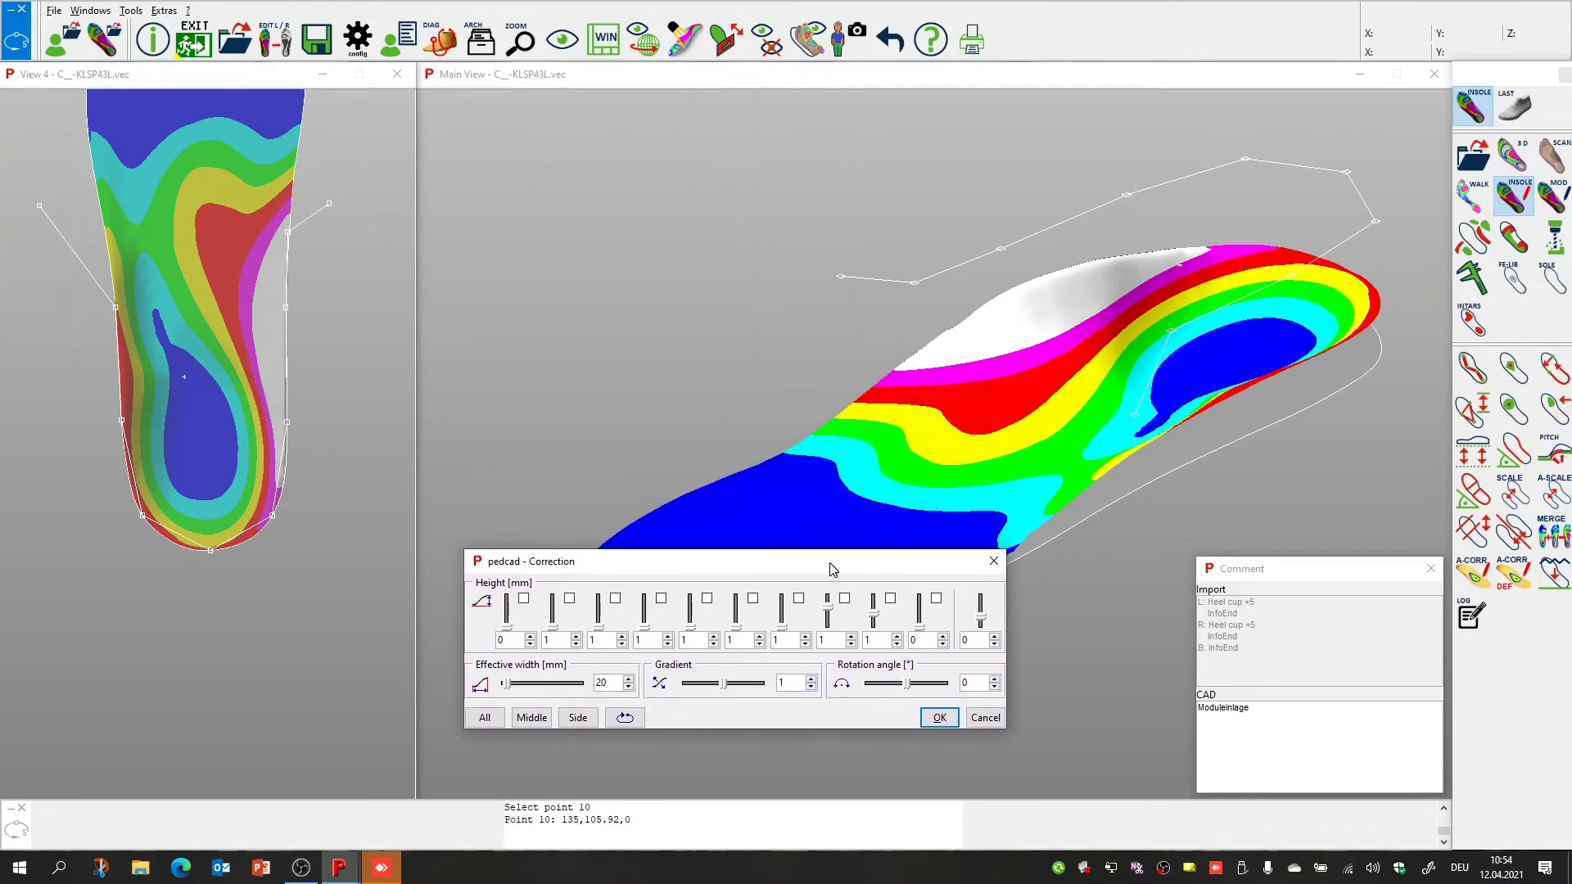
click(979, 718)
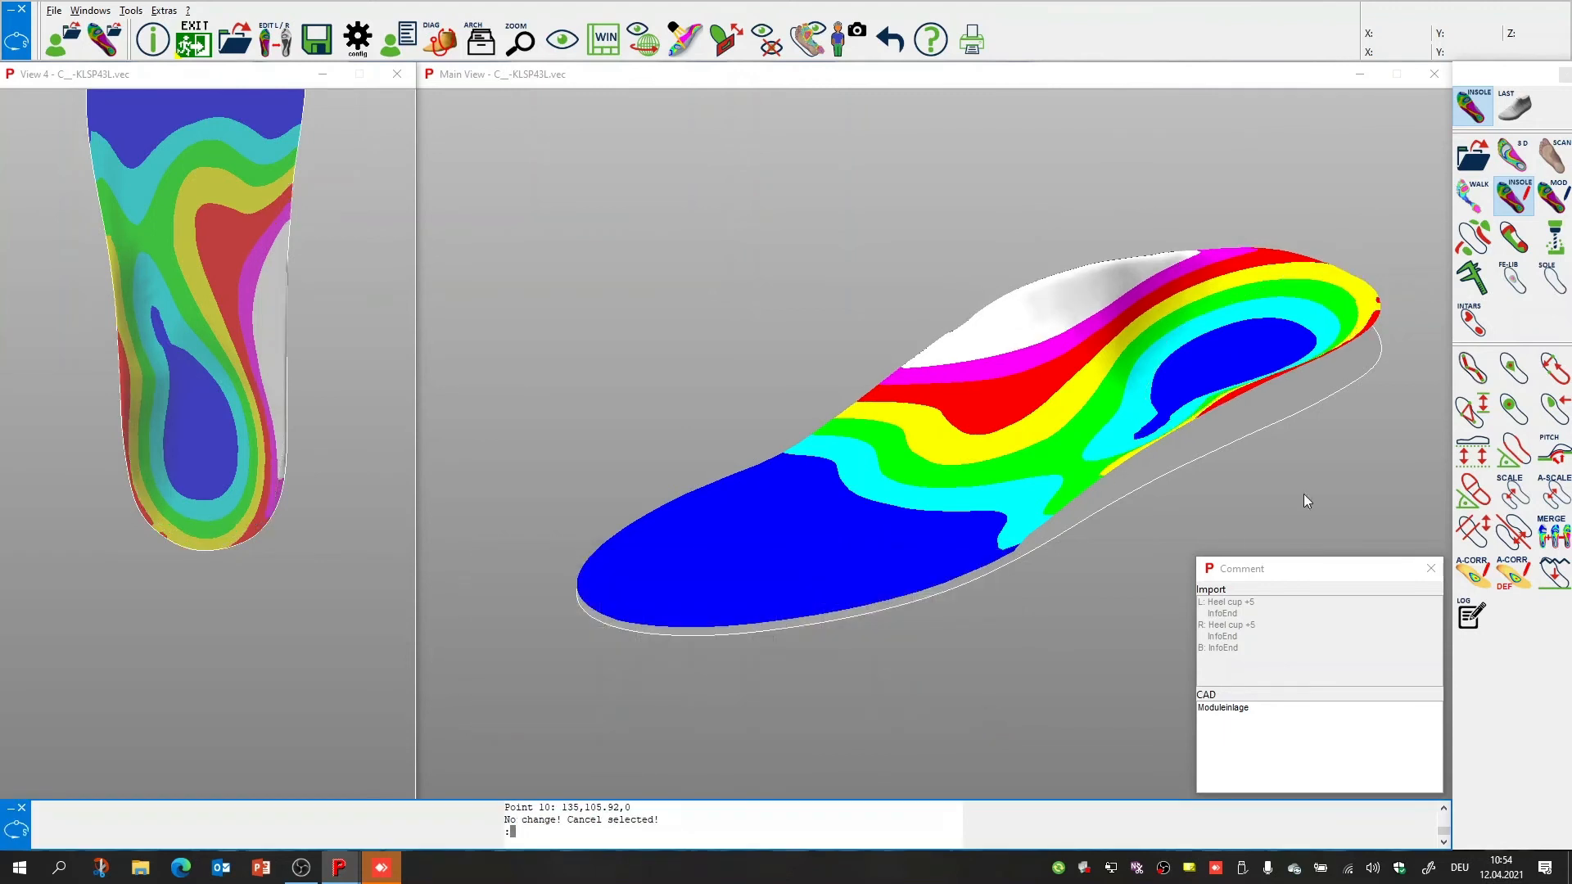
Start the insole's freehand polygon correction and draw a seven-point polygon around the heel, with both end points outside the insole outline
click(1483, 382)
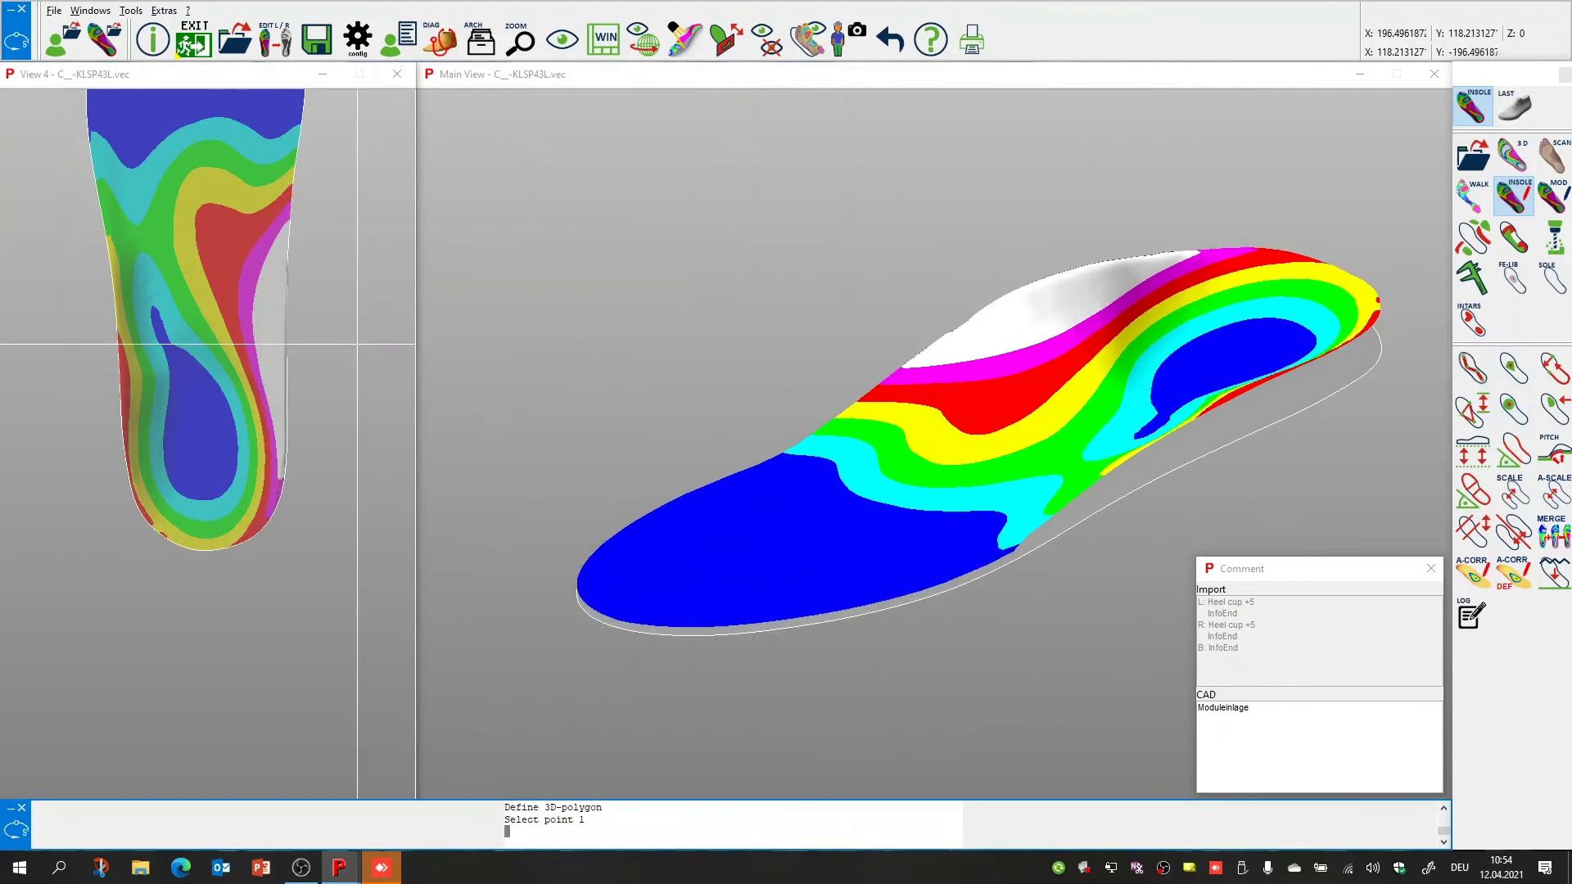
click(120, 369)
click(130, 401)
click(147, 593)
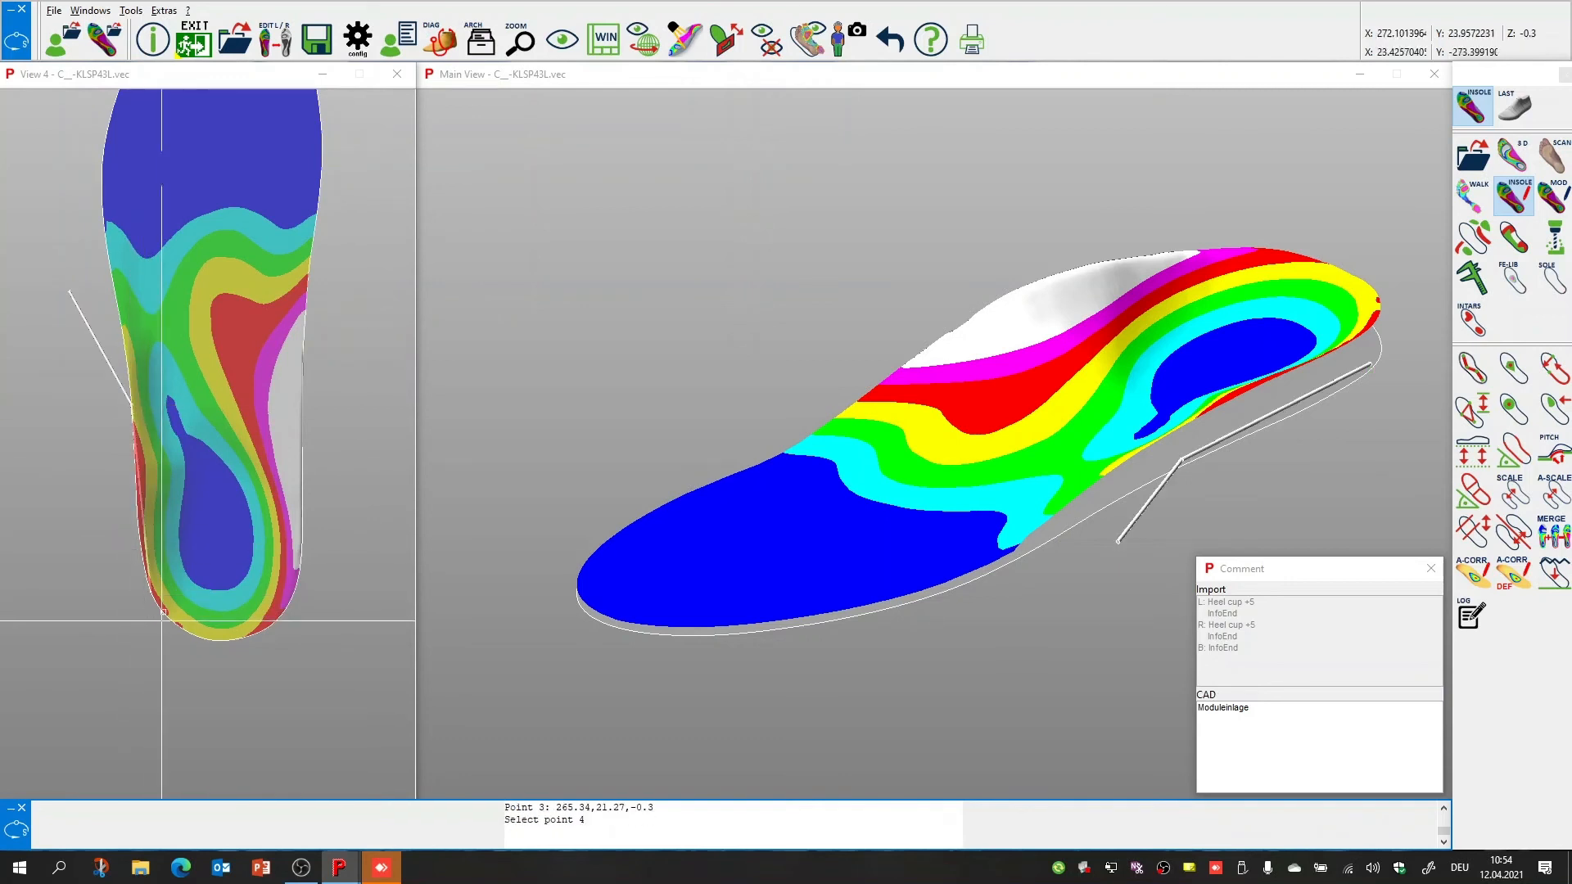
click(221, 640)
click(298, 590)
click(302, 433)
click(386, 292)
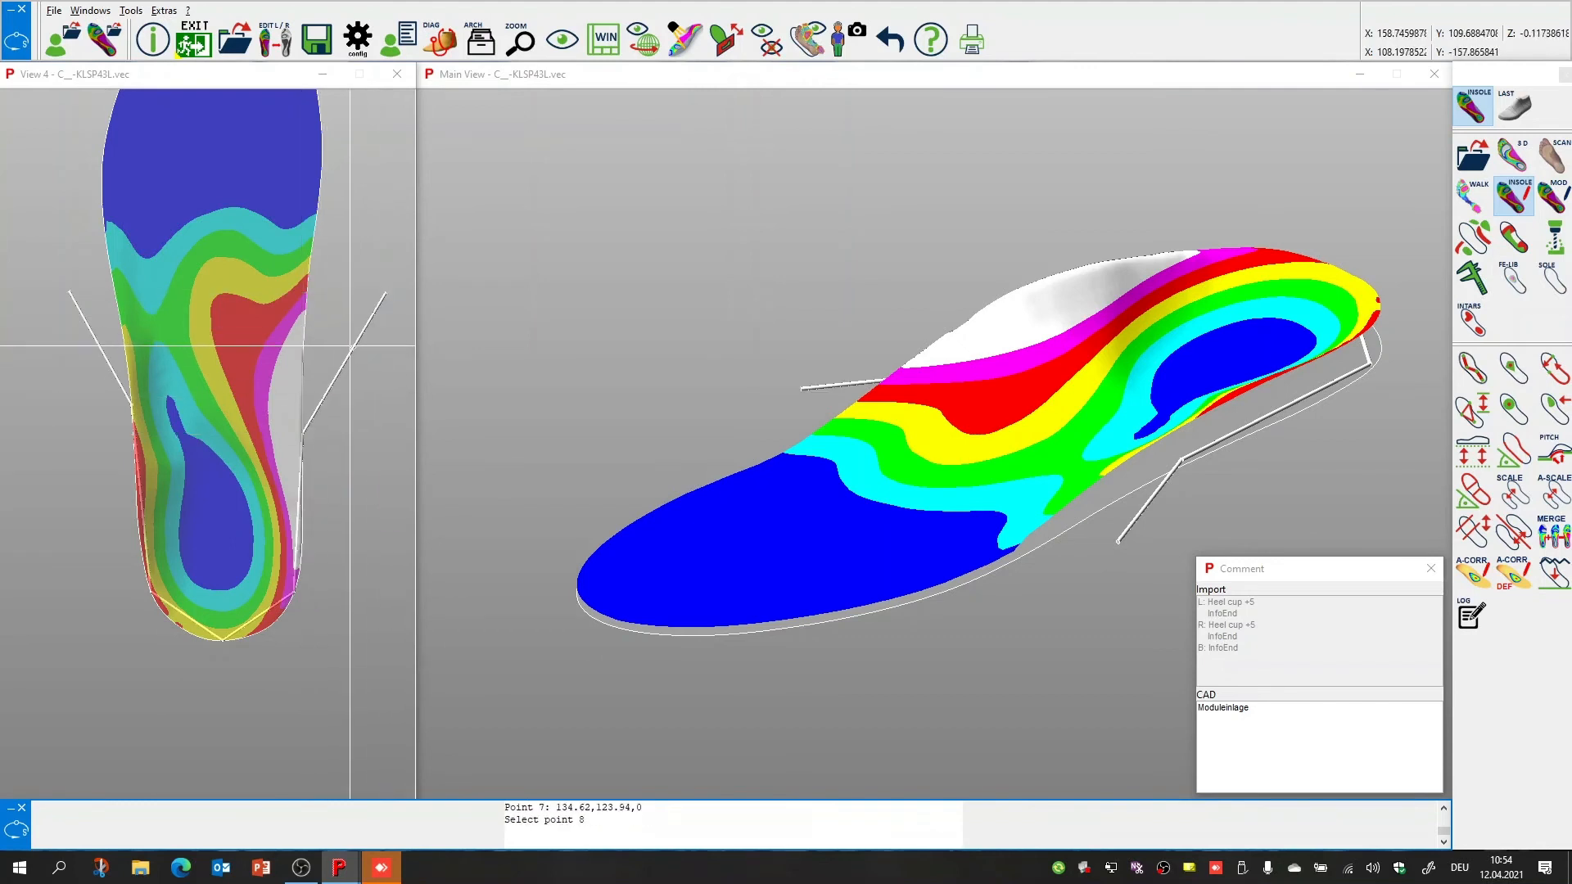
click(352, 346)
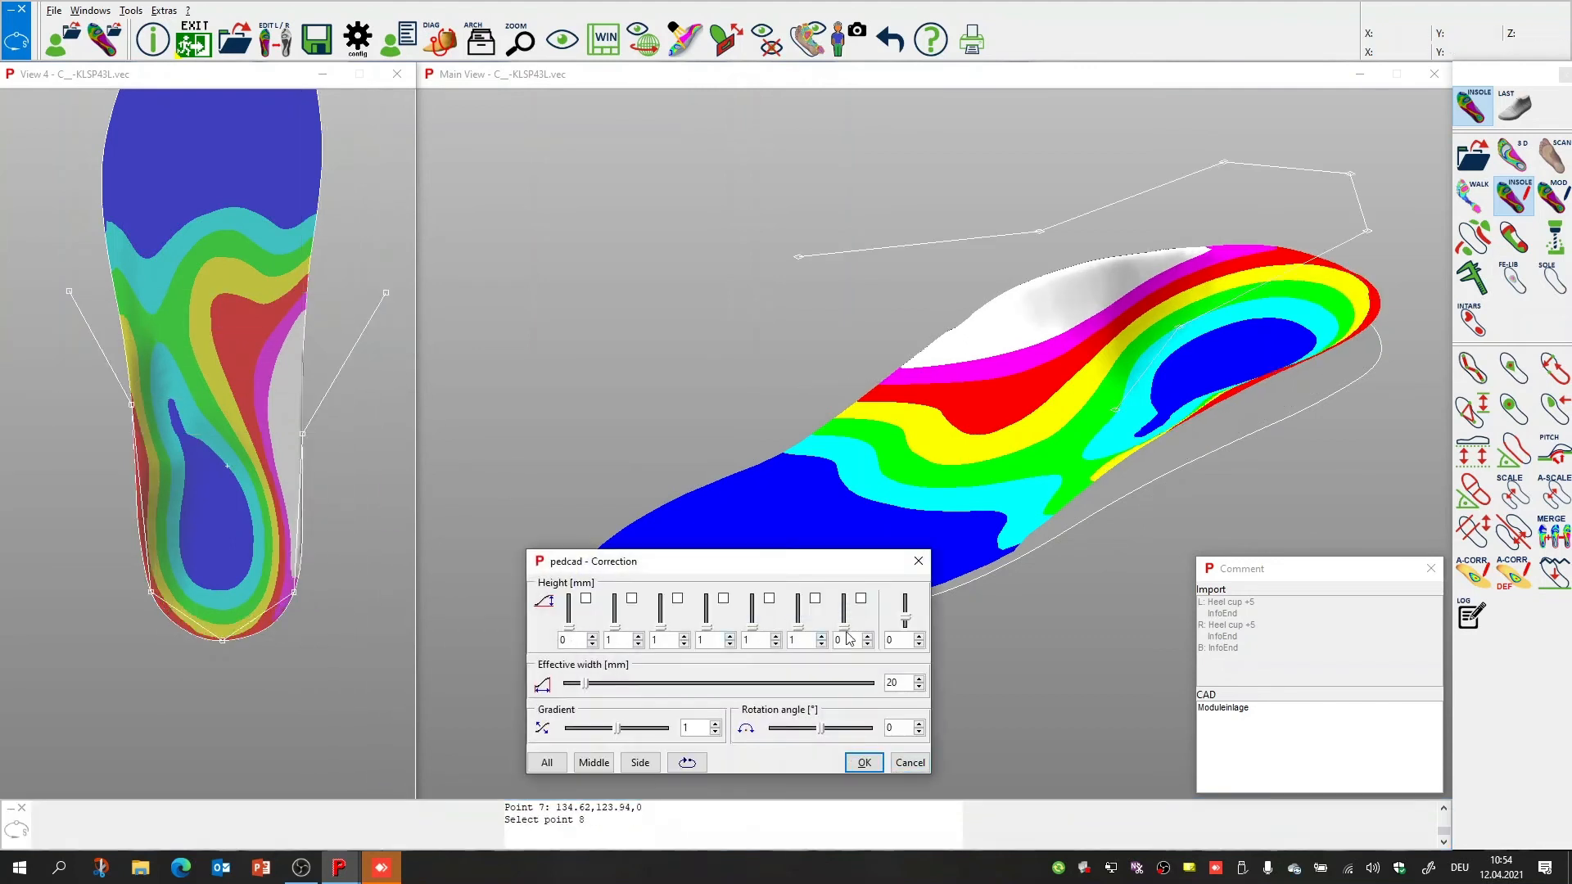
Raise the polygon correction by an overall height of 5 mm, set the gradient to 0.7 and check the shape from the side
scroll(905, 643, up, 6)
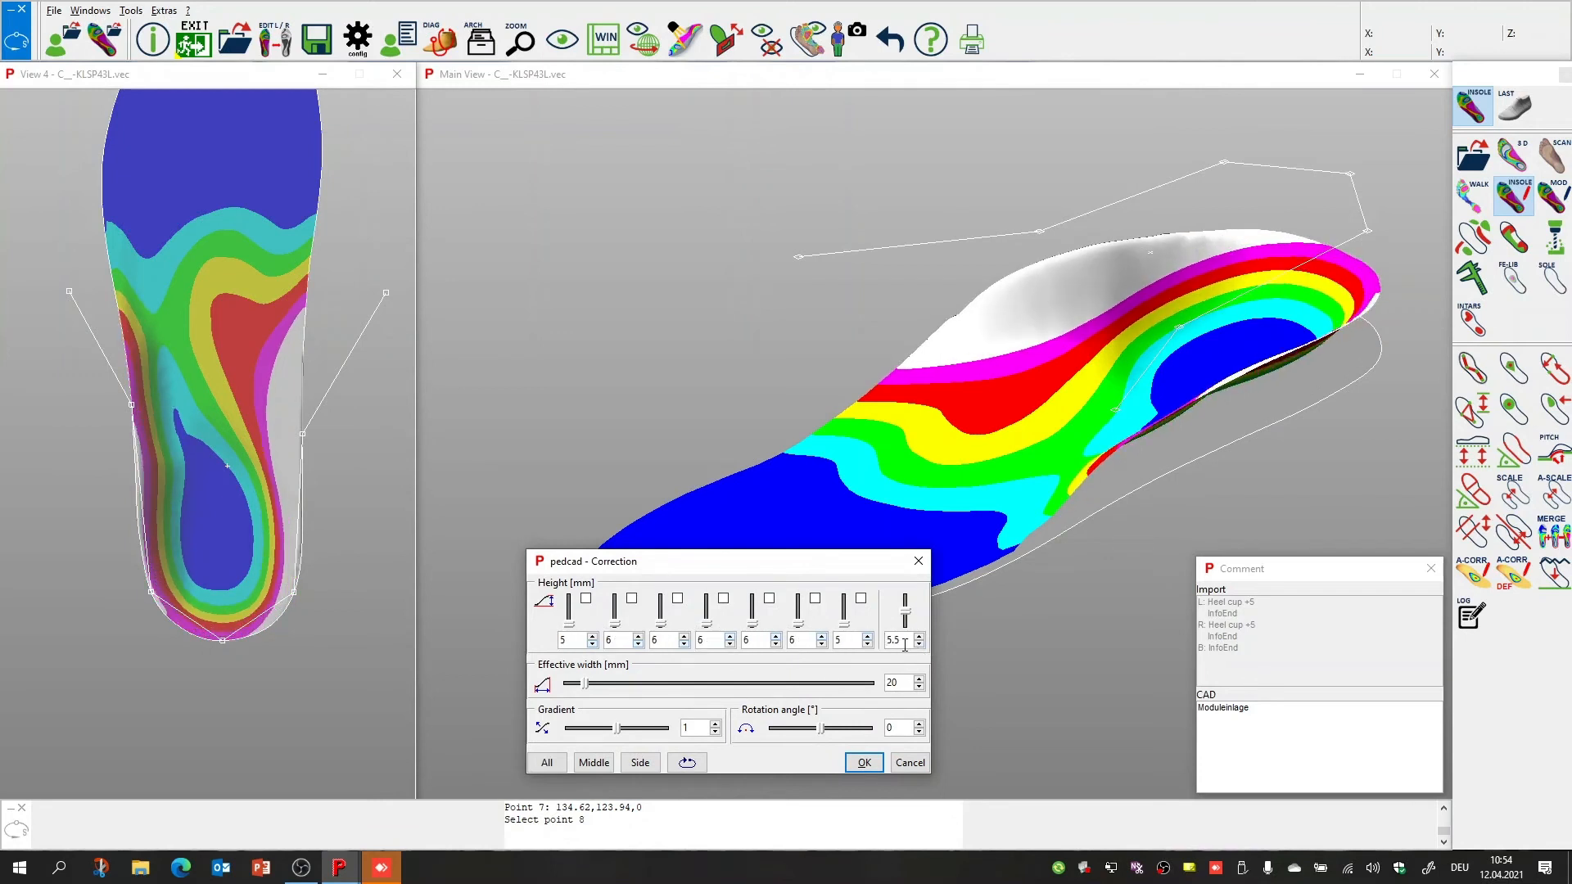
scroll(905, 644, down, 3)
scroll(905, 643, up, 3)
mouse_move(974, 499)
middle_down()
mouse_move(1077, 469)
mouse_move(999, 466)
middle_up()
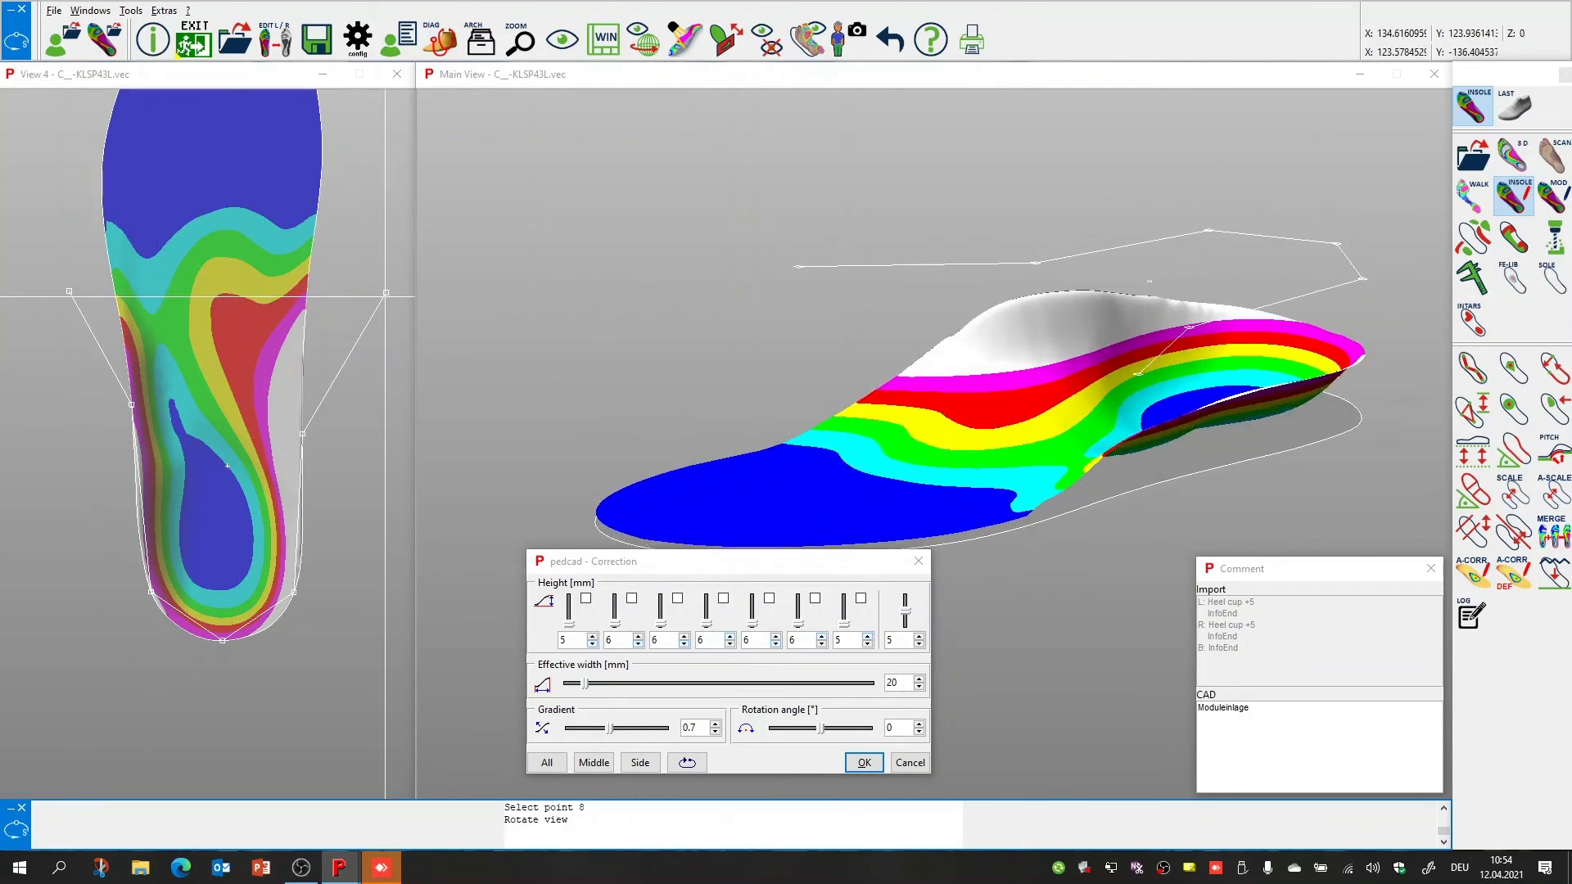
middle_drag(1053, 448, 930, 446)
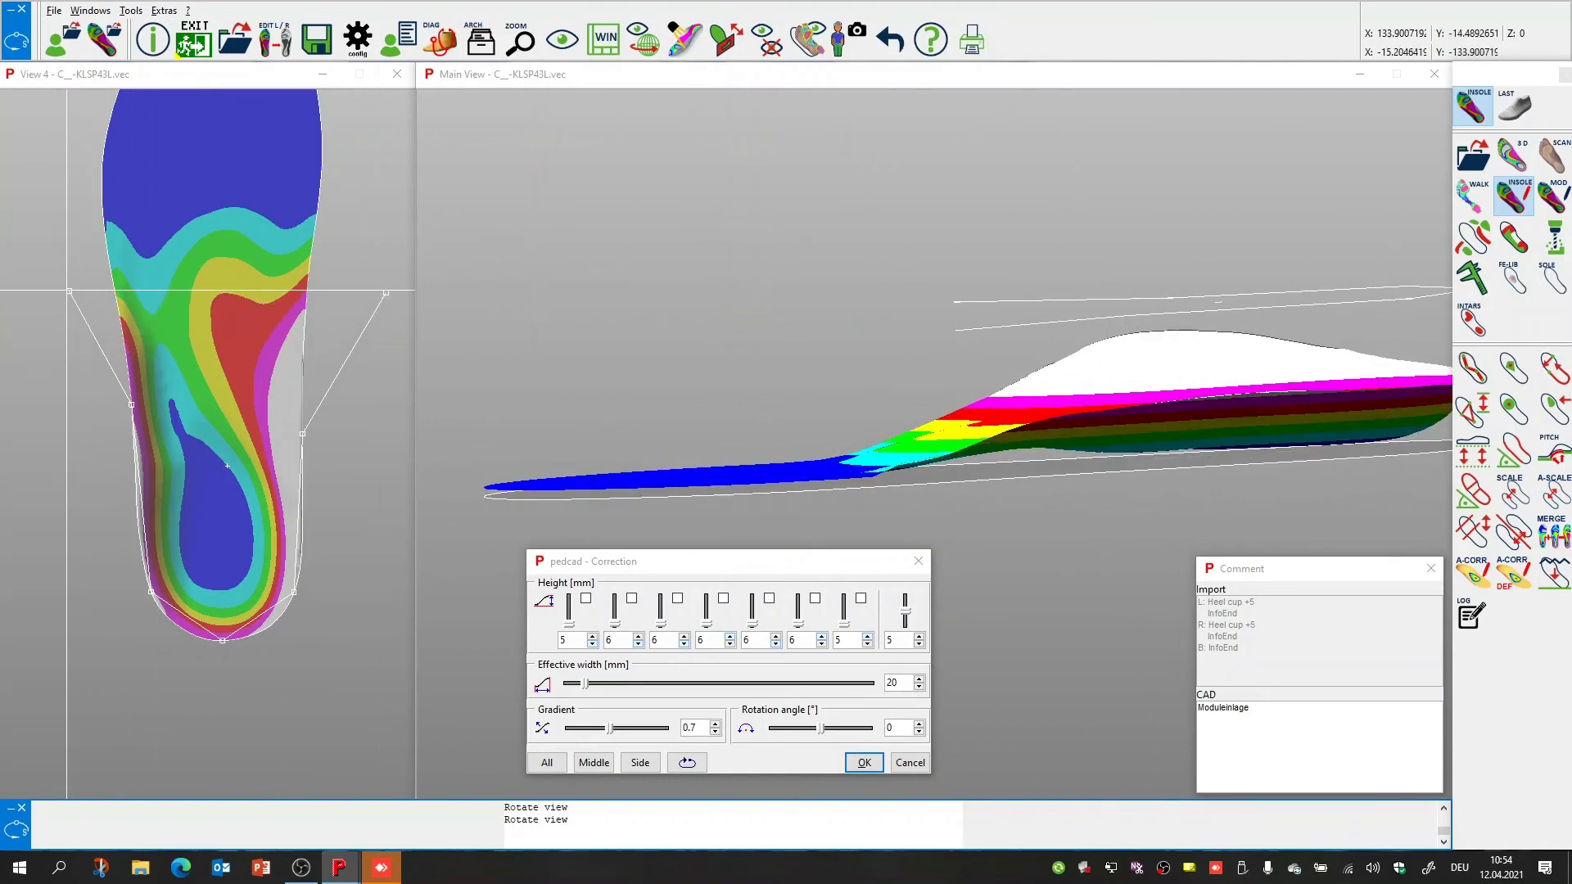
Move the first polygon point onto the insole's lateral edge and try a different height for the correction
click(70, 291)
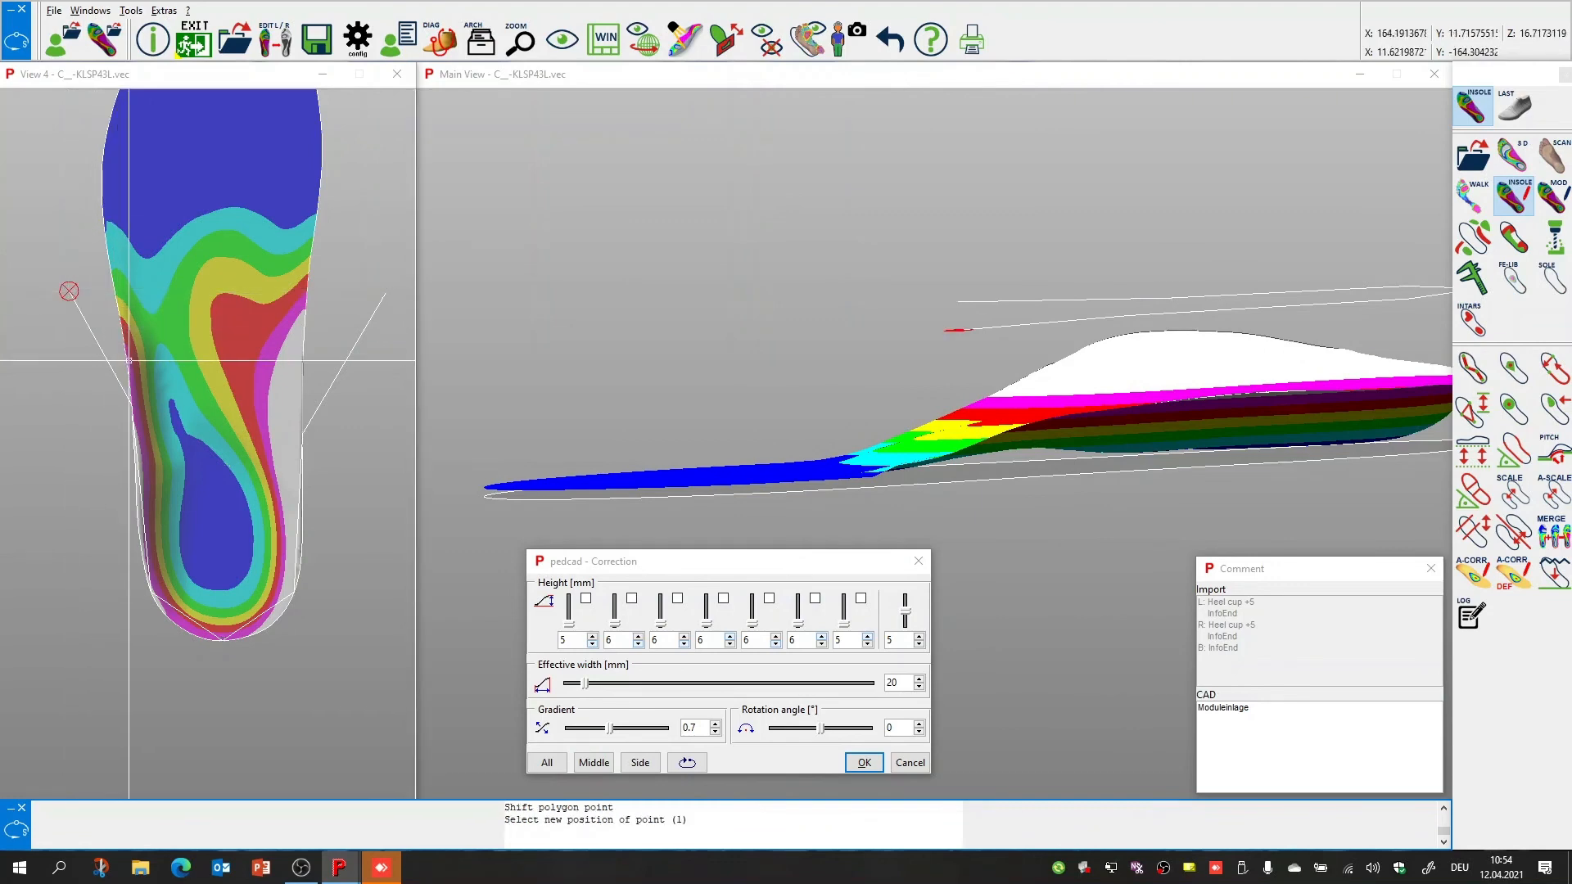
click(65, 289)
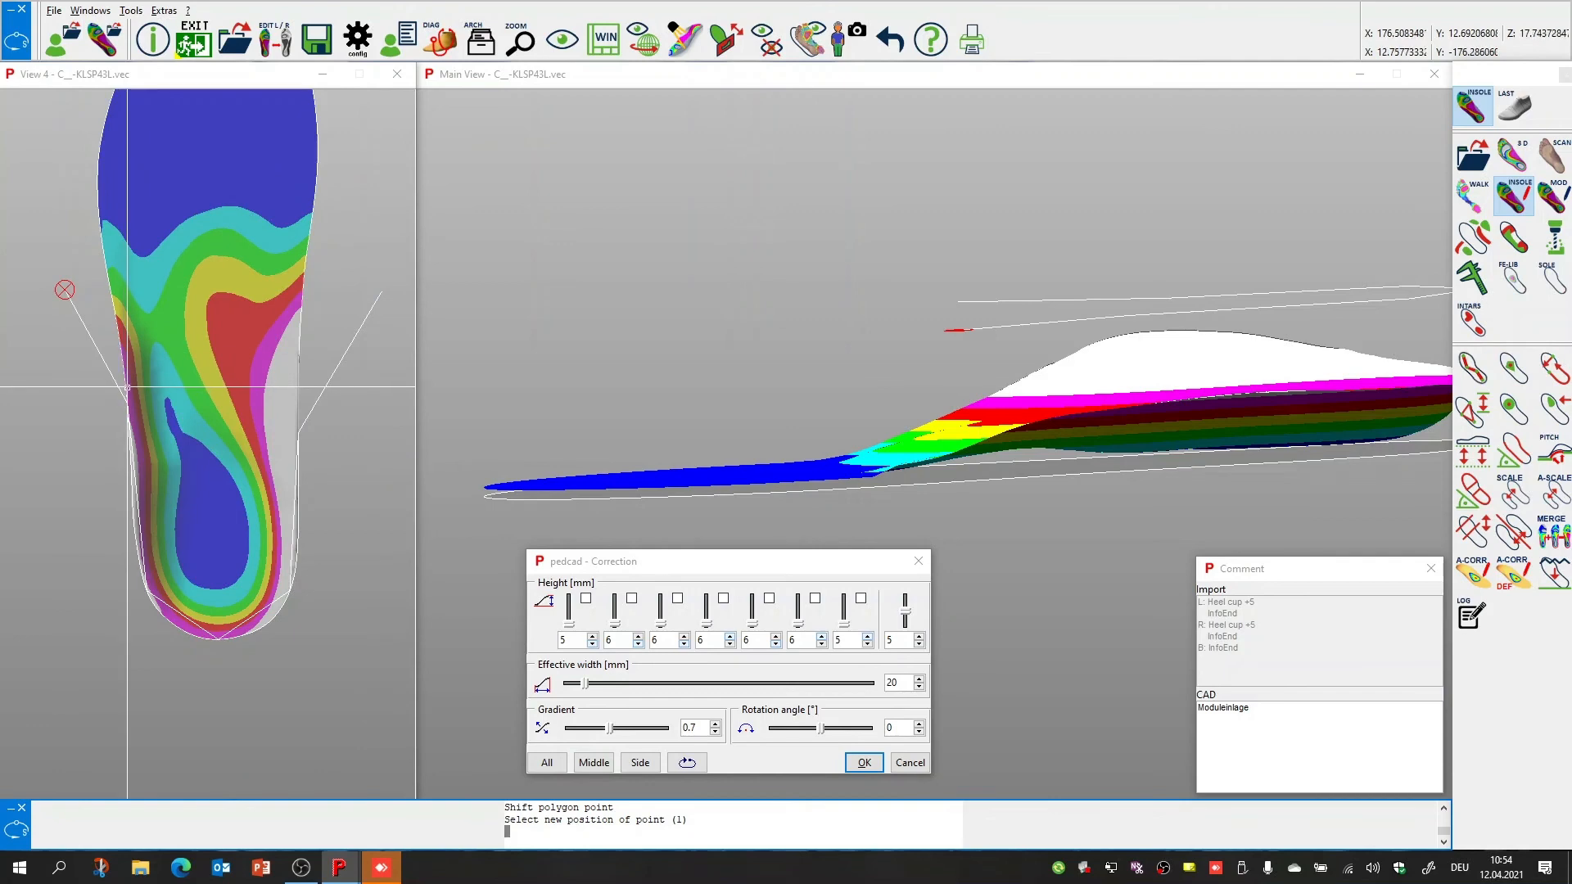
scroll(124, 380, up, 3)
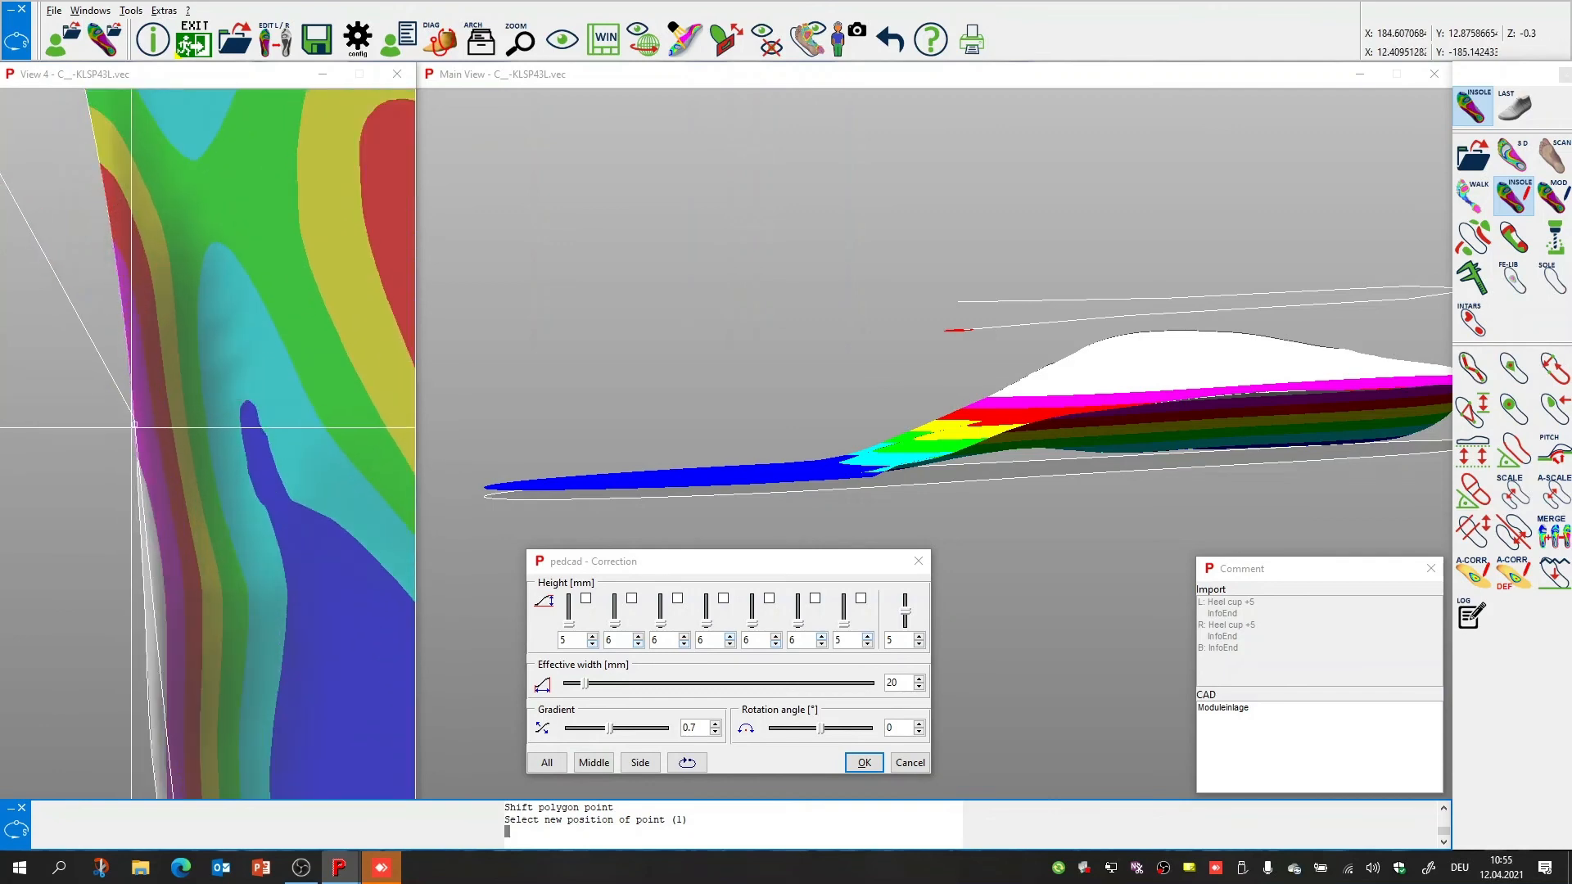
click(127, 355)
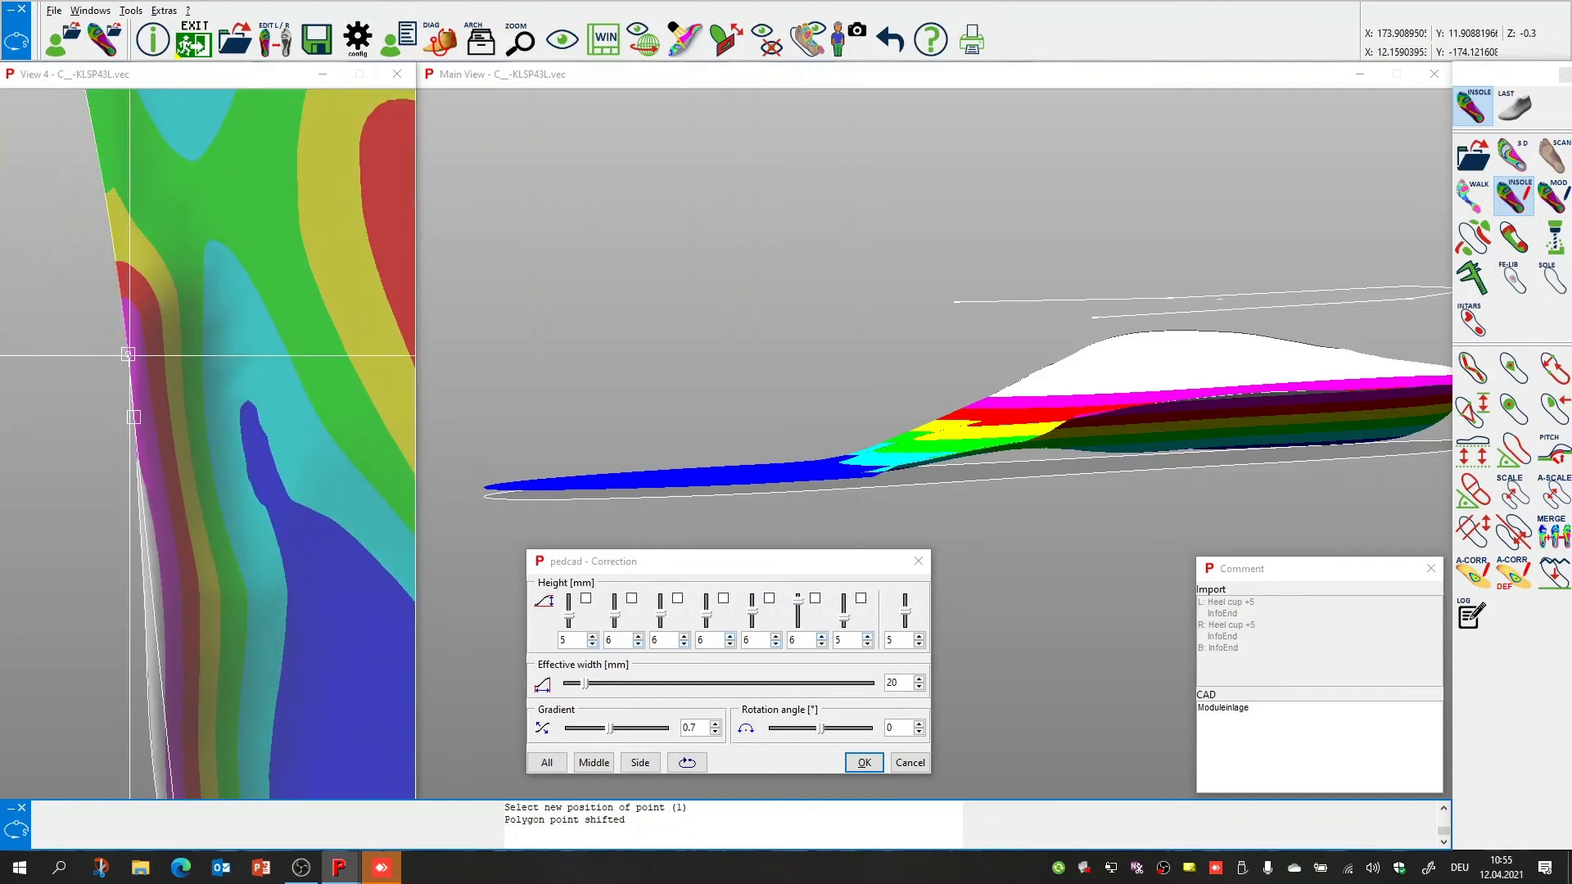
double_click(580, 640)
text(2.5)
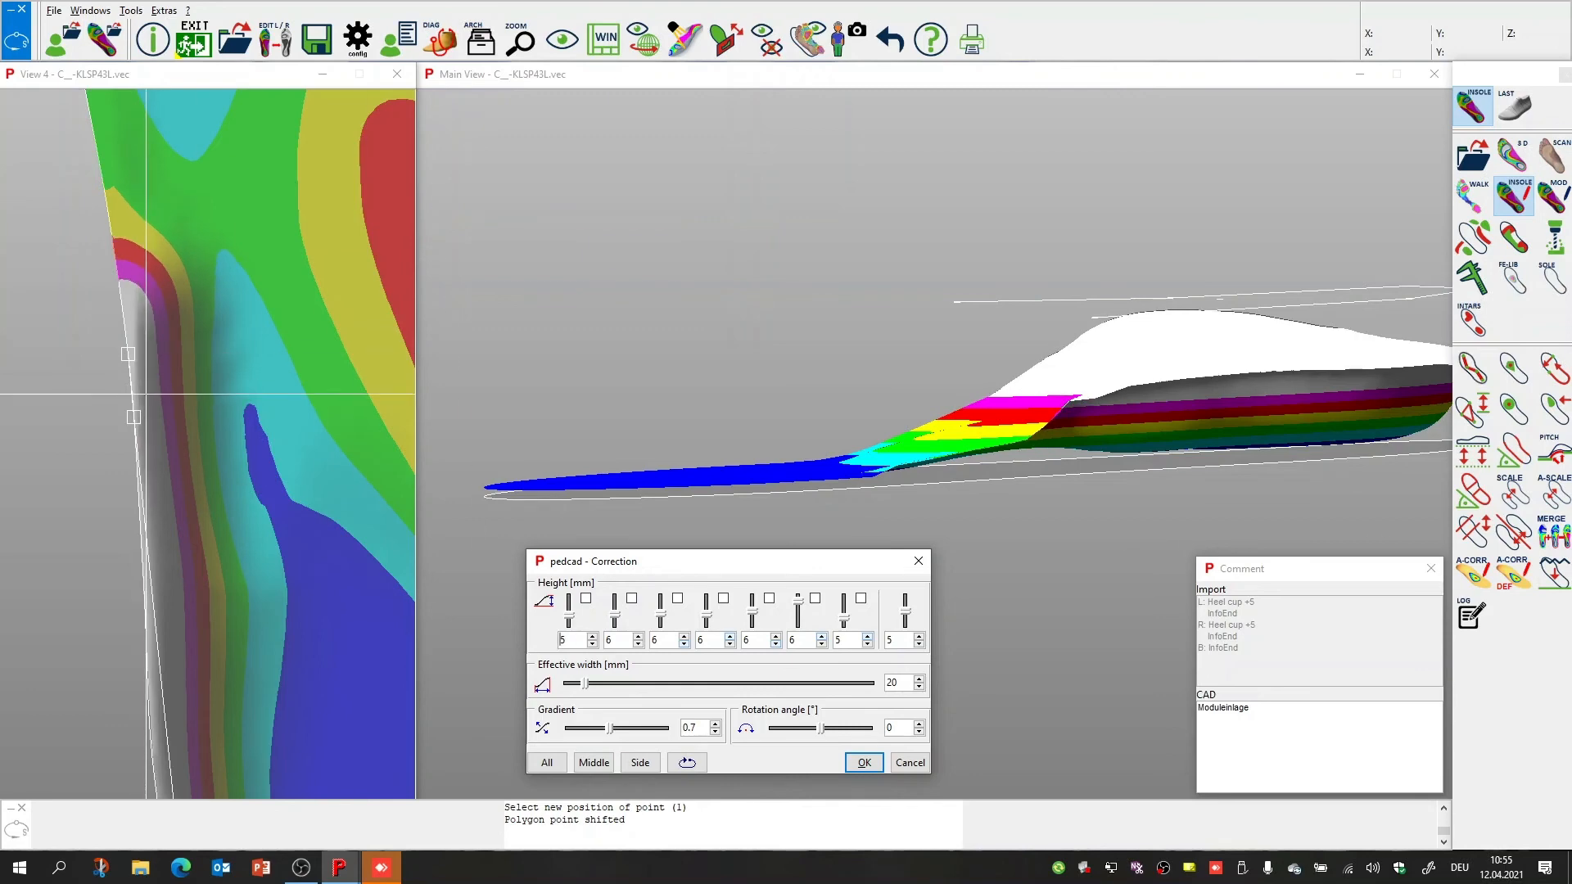
Move the first polygon point back outside the insole outline on the lateral side
scroll(139, 352, up, 3)
scroll(139, 352, down, 3)
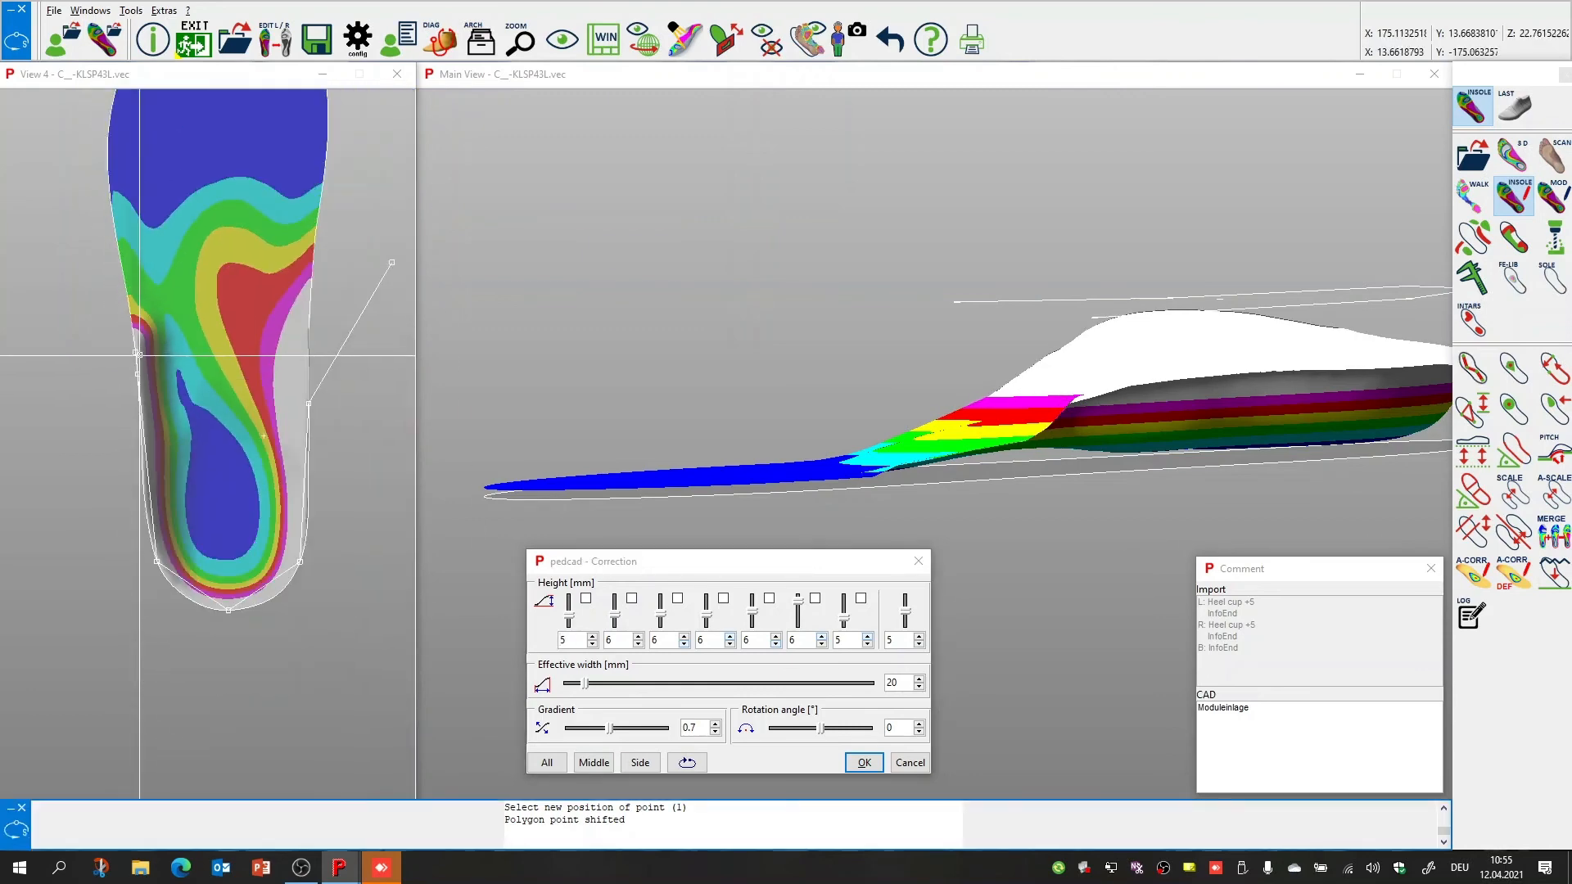
click(136, 352)
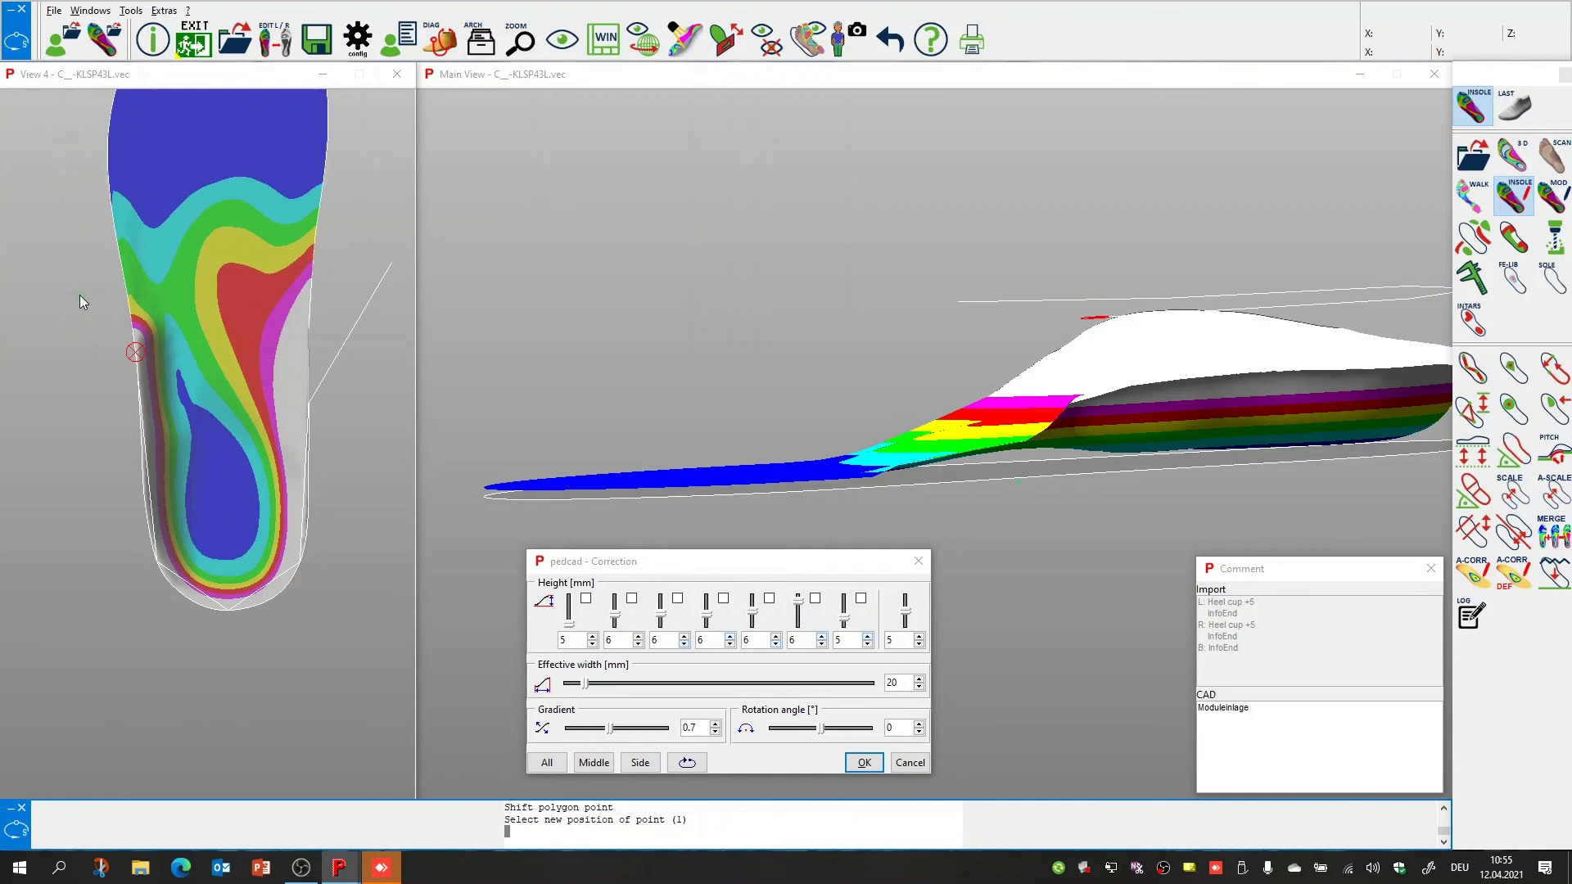
click(79, 295)
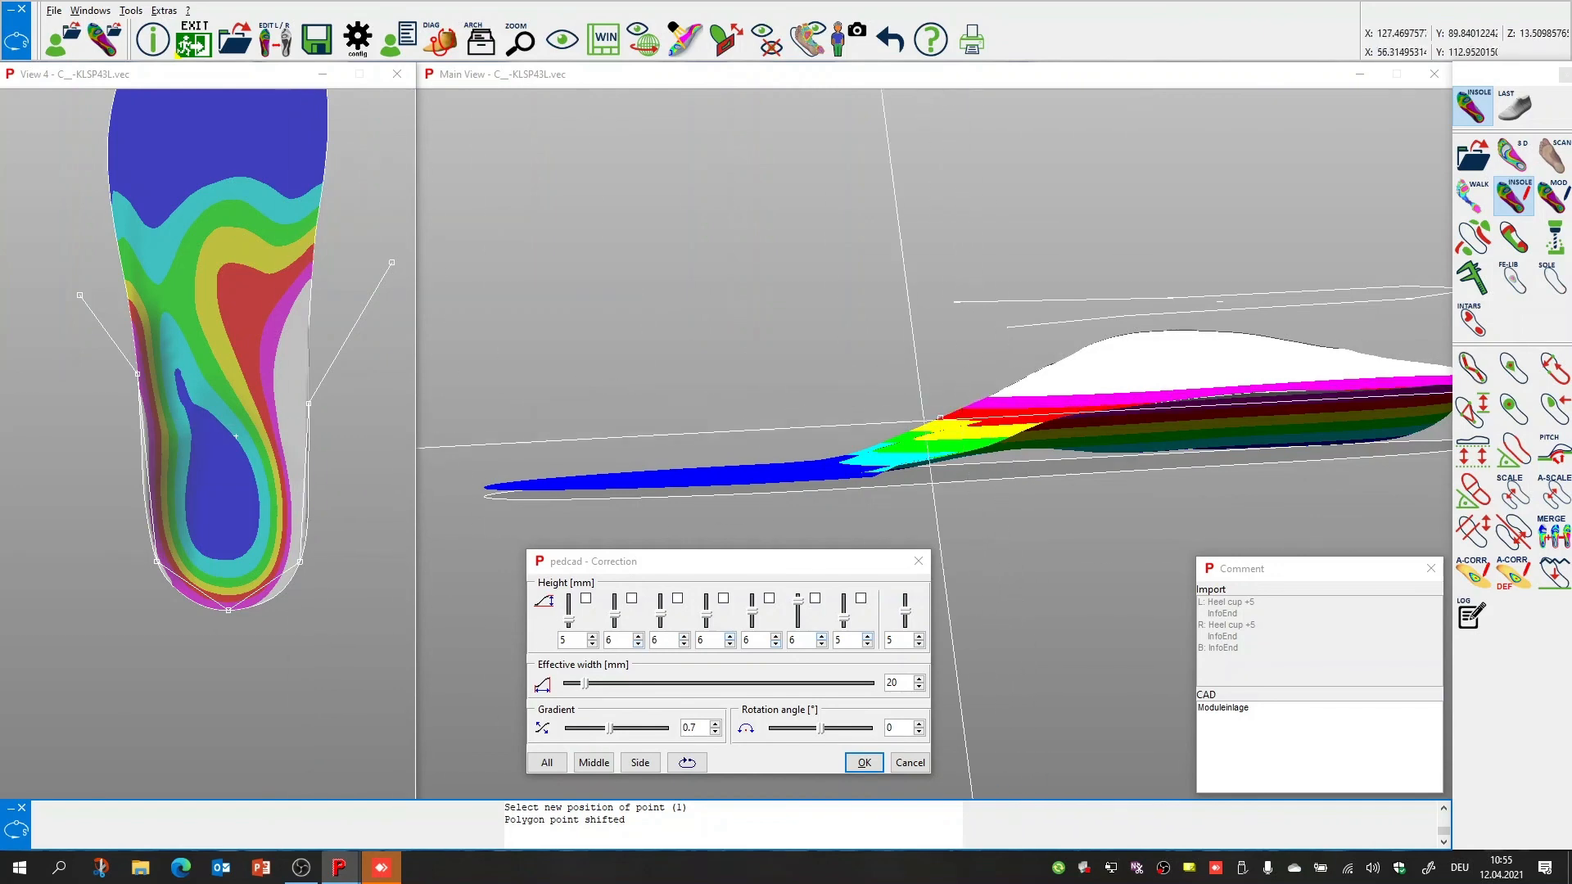
Apply the freehand polygon correction, check the insole's shape and undo the correction
middle_drag(841, 445, 934, 505)
click(863, 763)
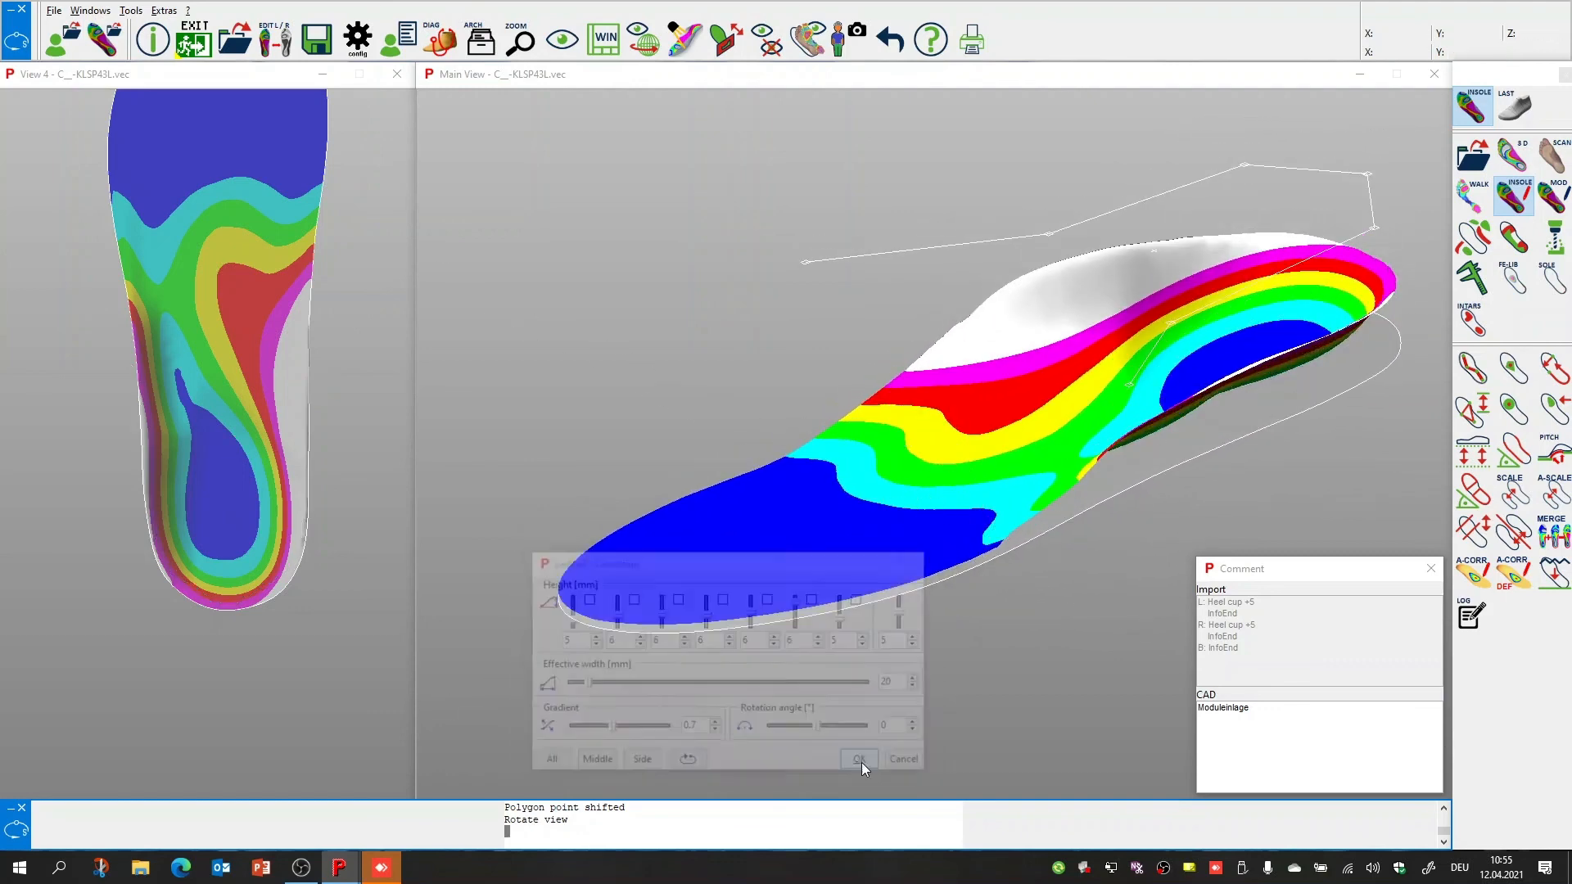
middle_drag(860, 527, 941, 527)
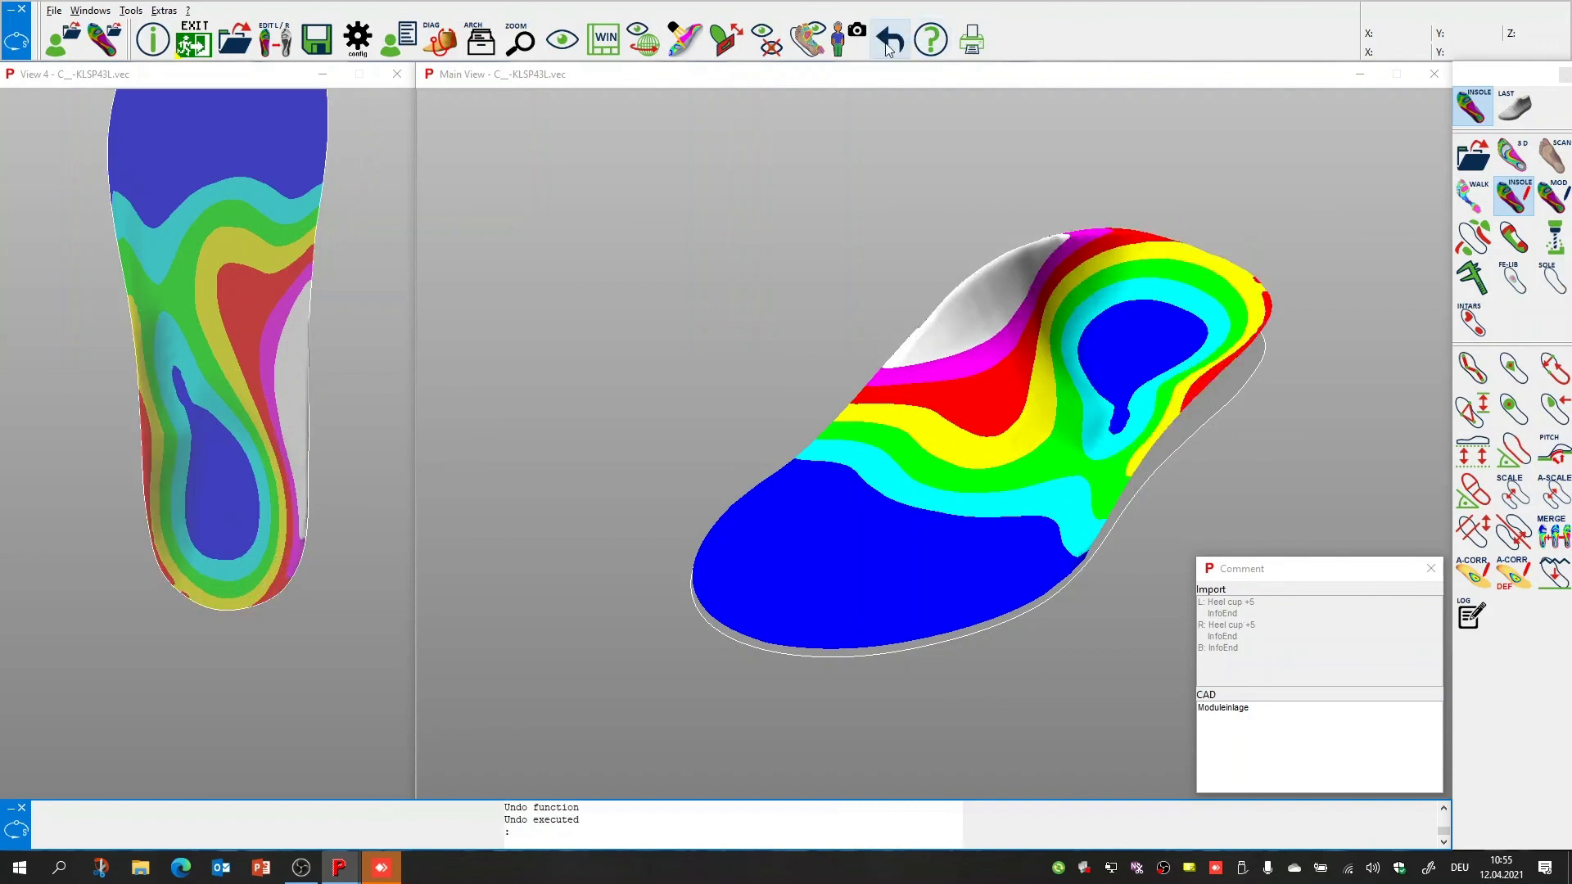
Start the Heelcup correction module and set the overall height to 5 mm and the gradient to 0.7
scroll(254, 316, down, 4)
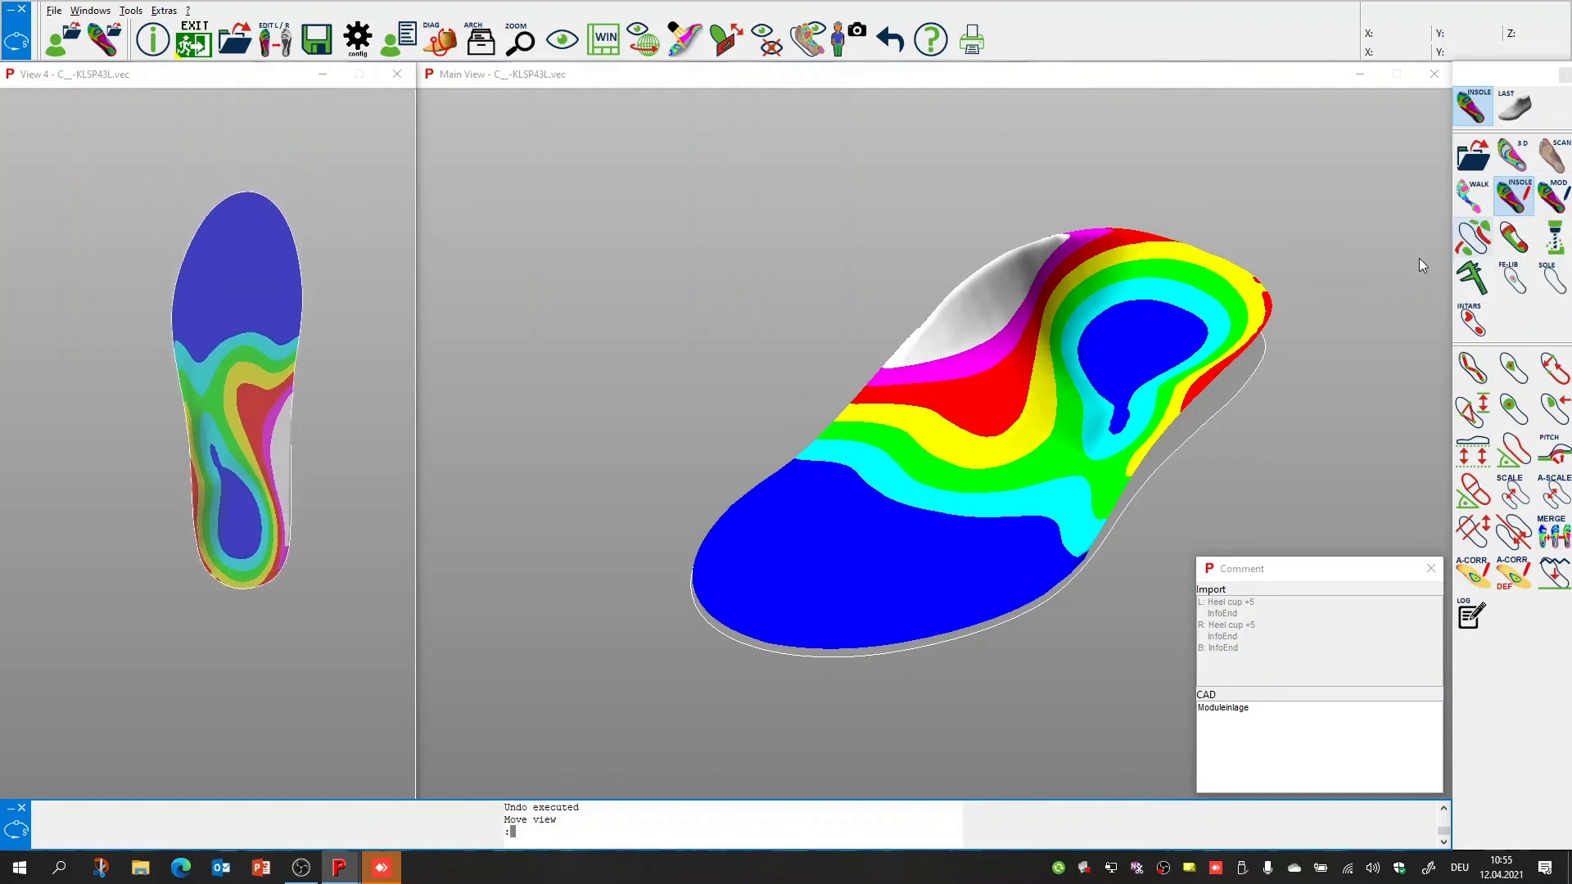
click(1546, 201)
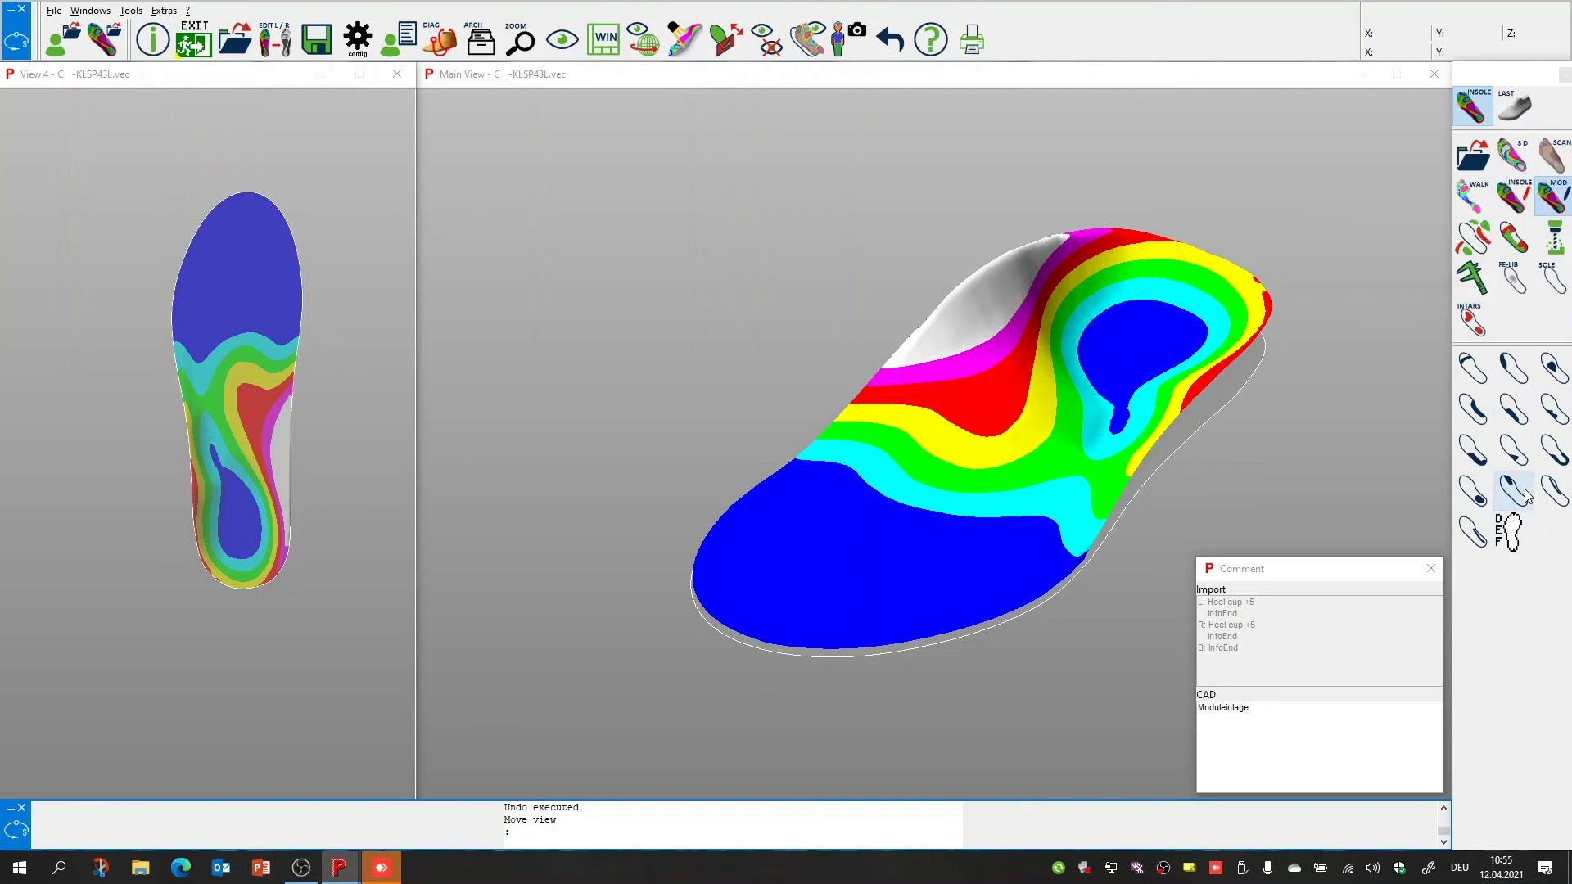
click(1560, 457)
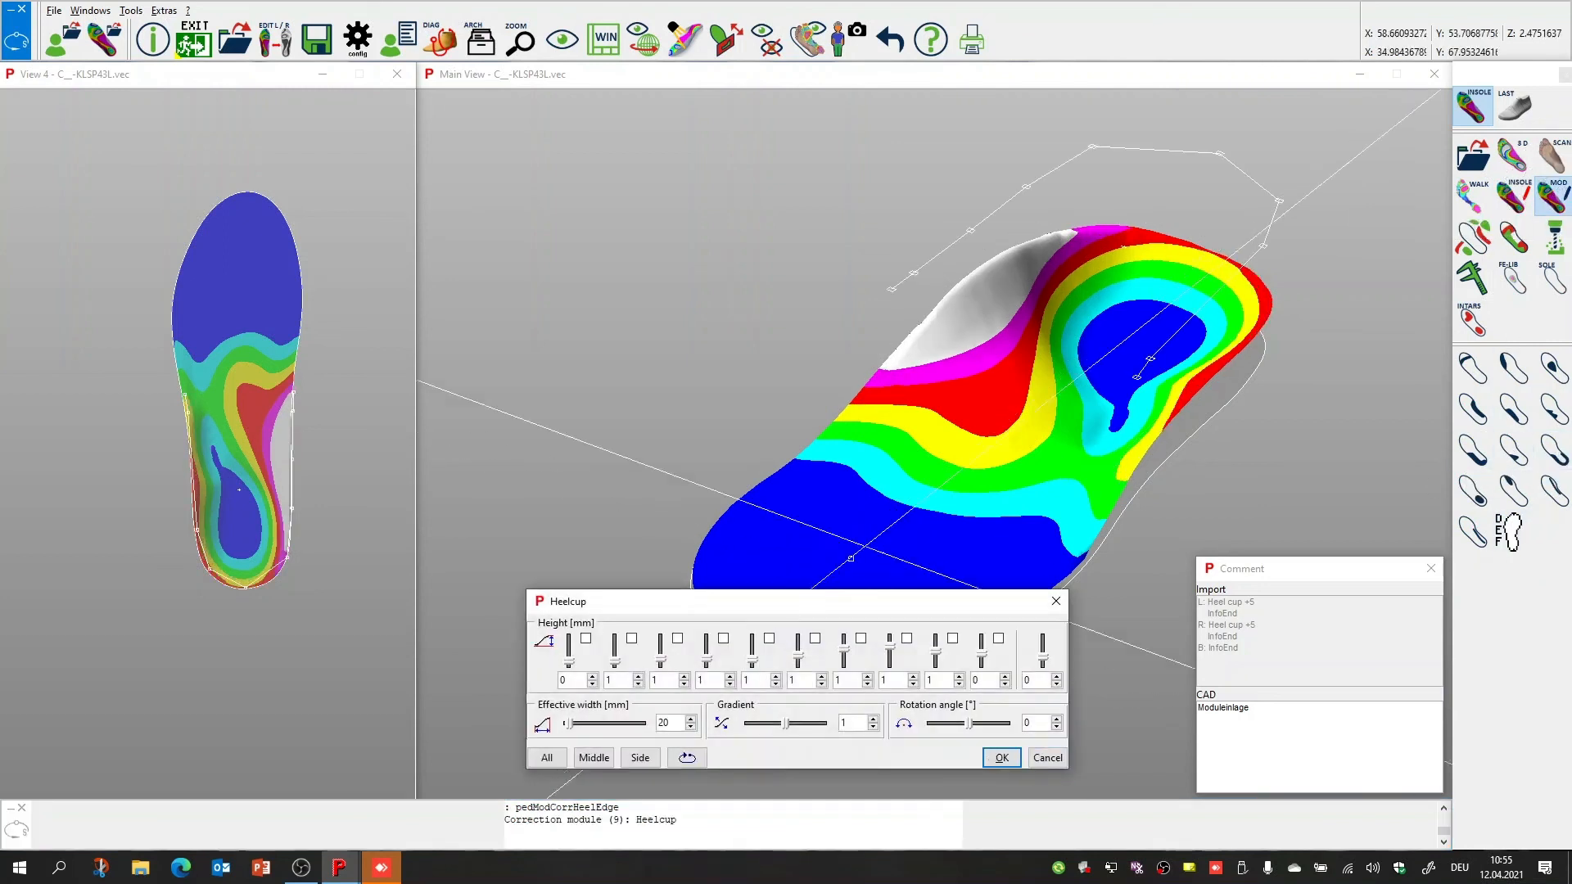
scroll(1041, 682, up, 2)
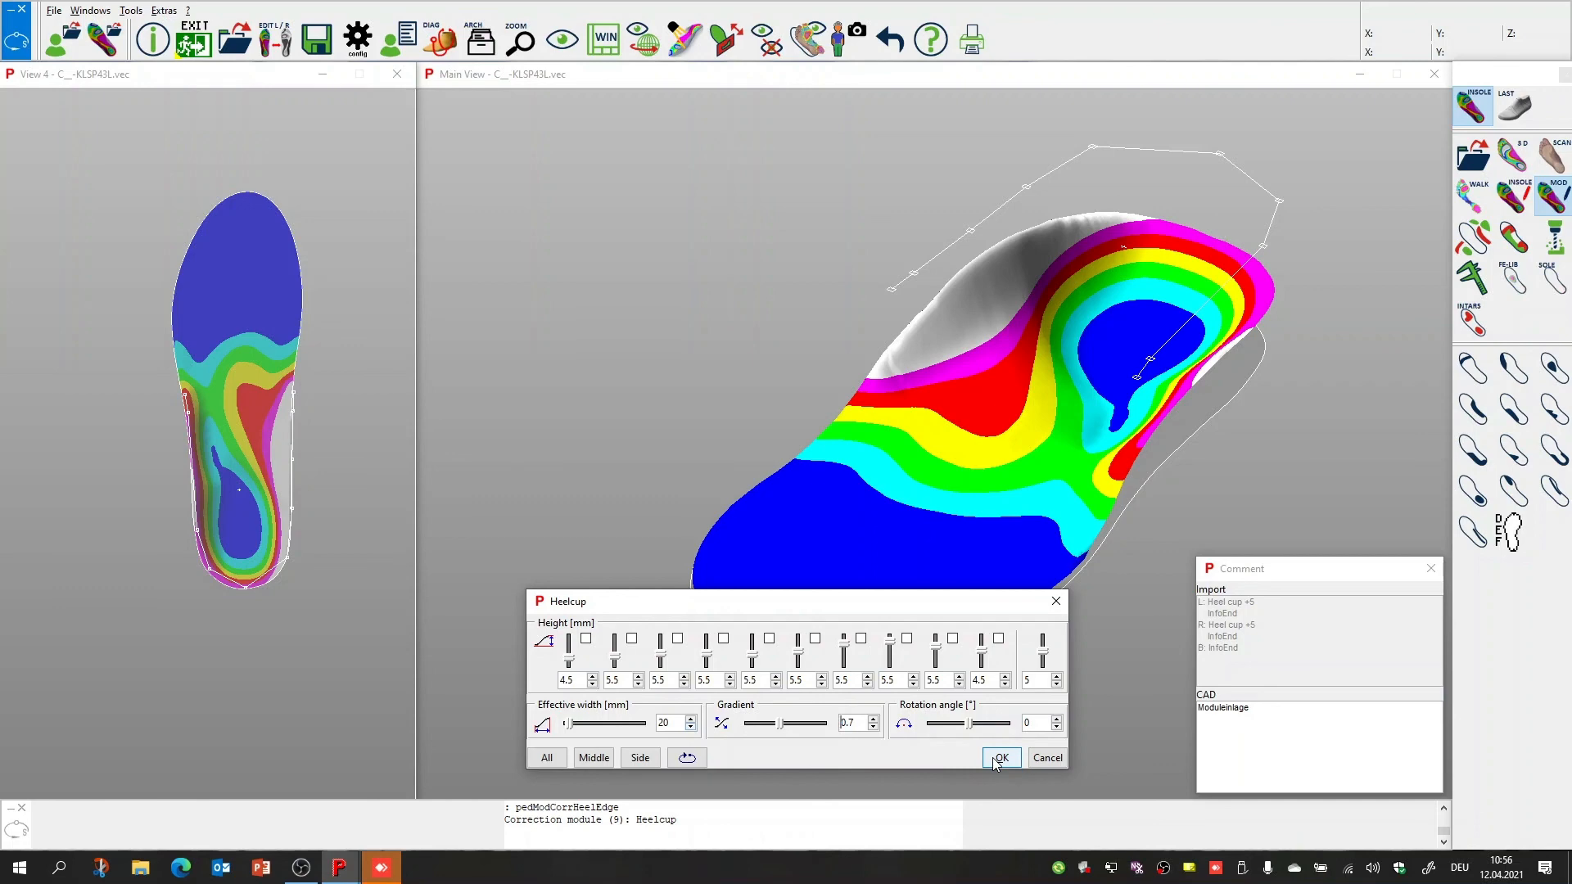
Move both end points of the heel cup polygon outward beyond the insole's edges and apply the Heelcup correction
scroll(336, 392, up, 5)
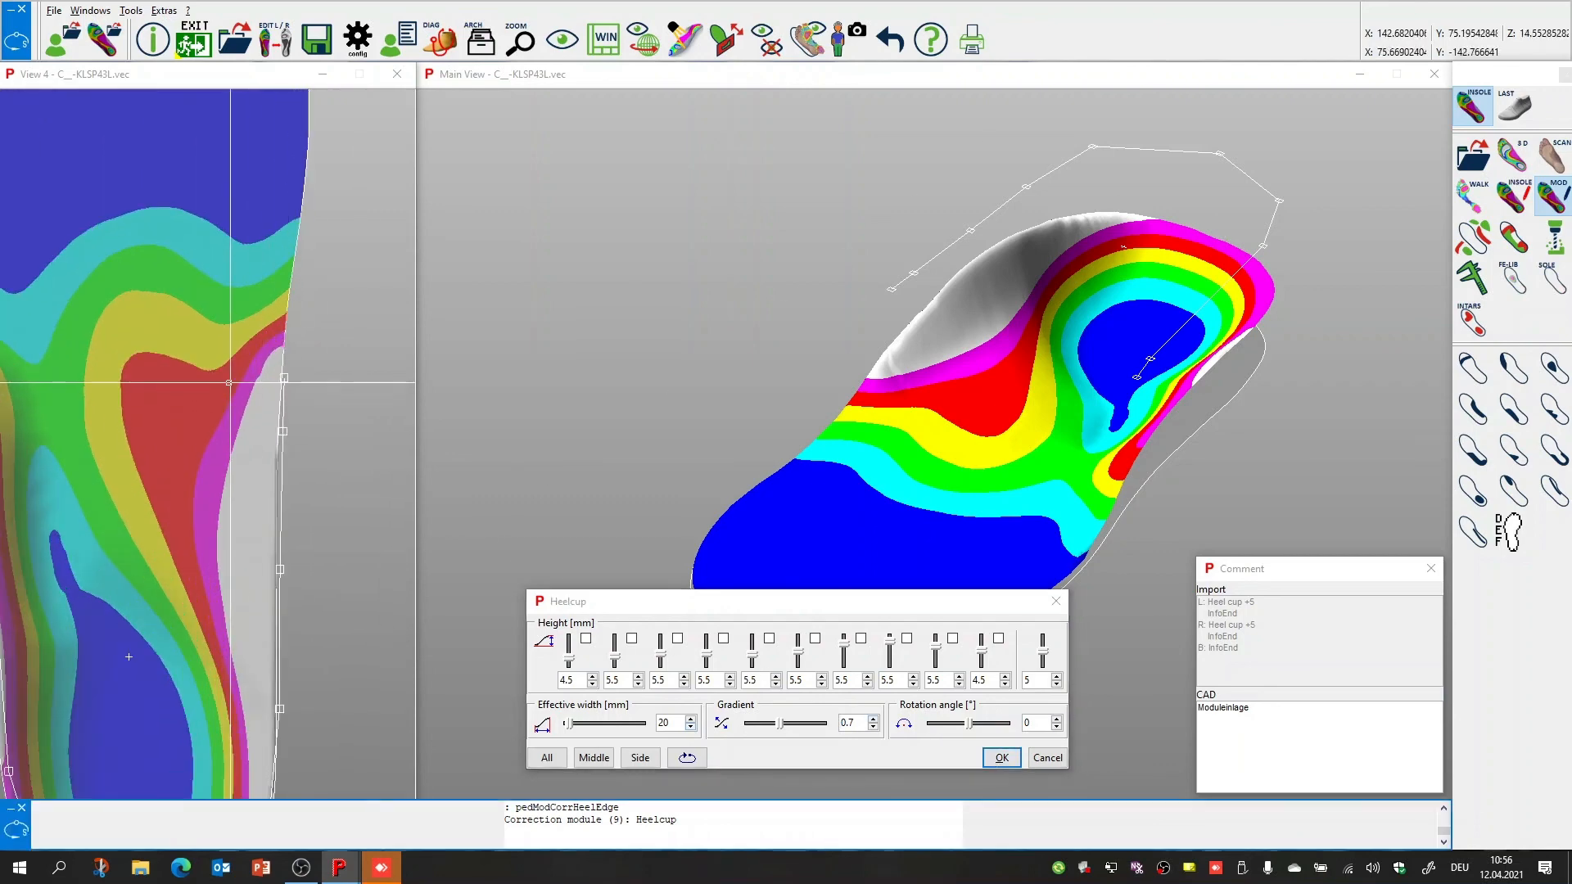
scroll(875, 376, up, 5)
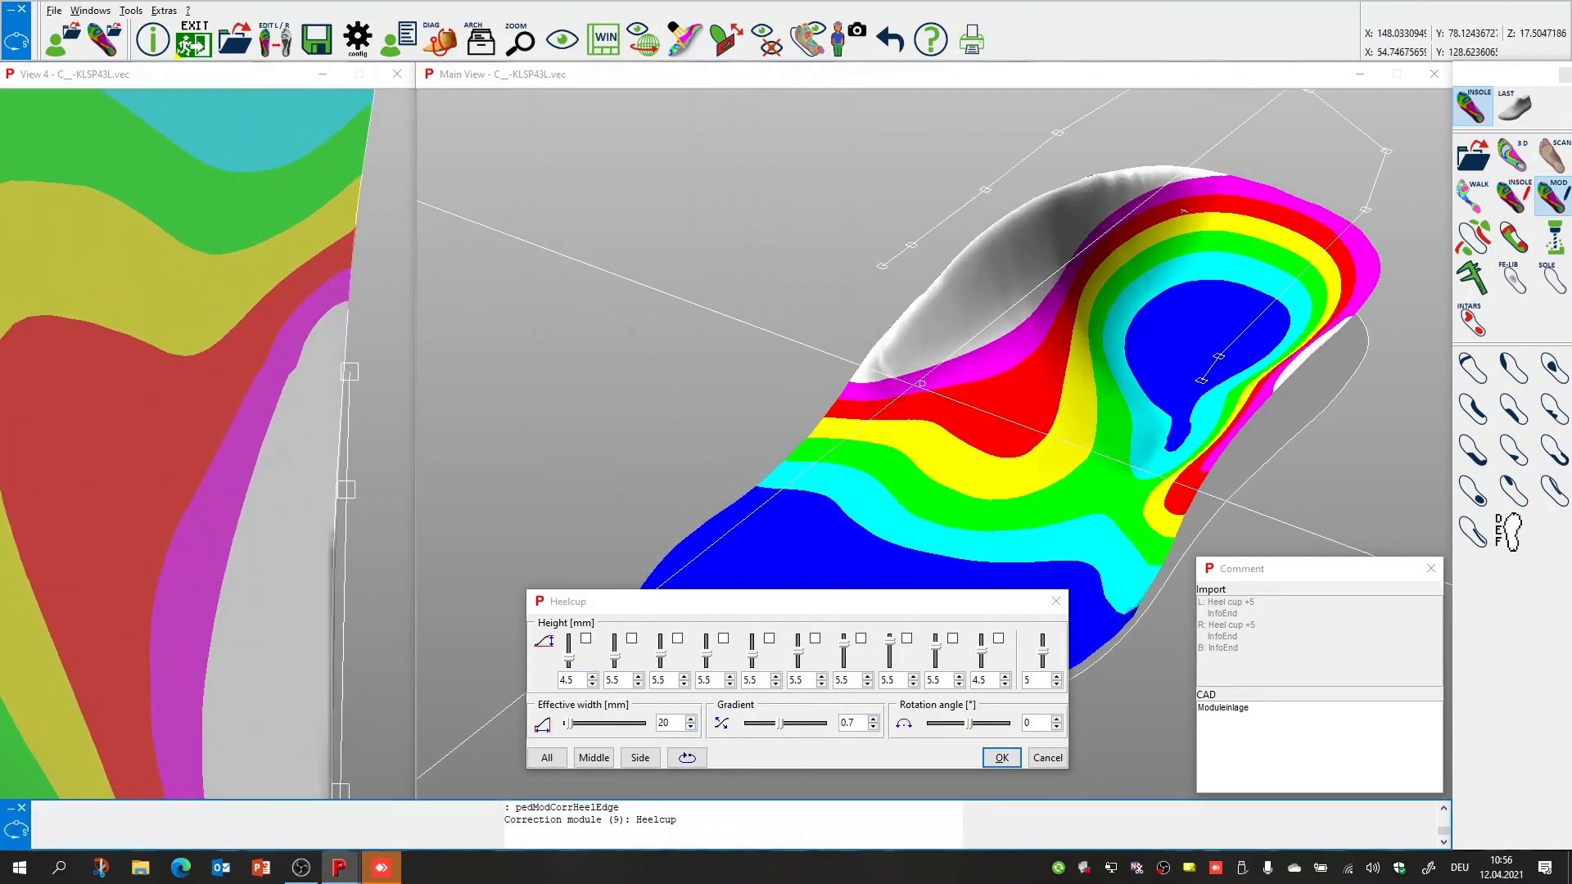
scroll(874, 375, down, 5)
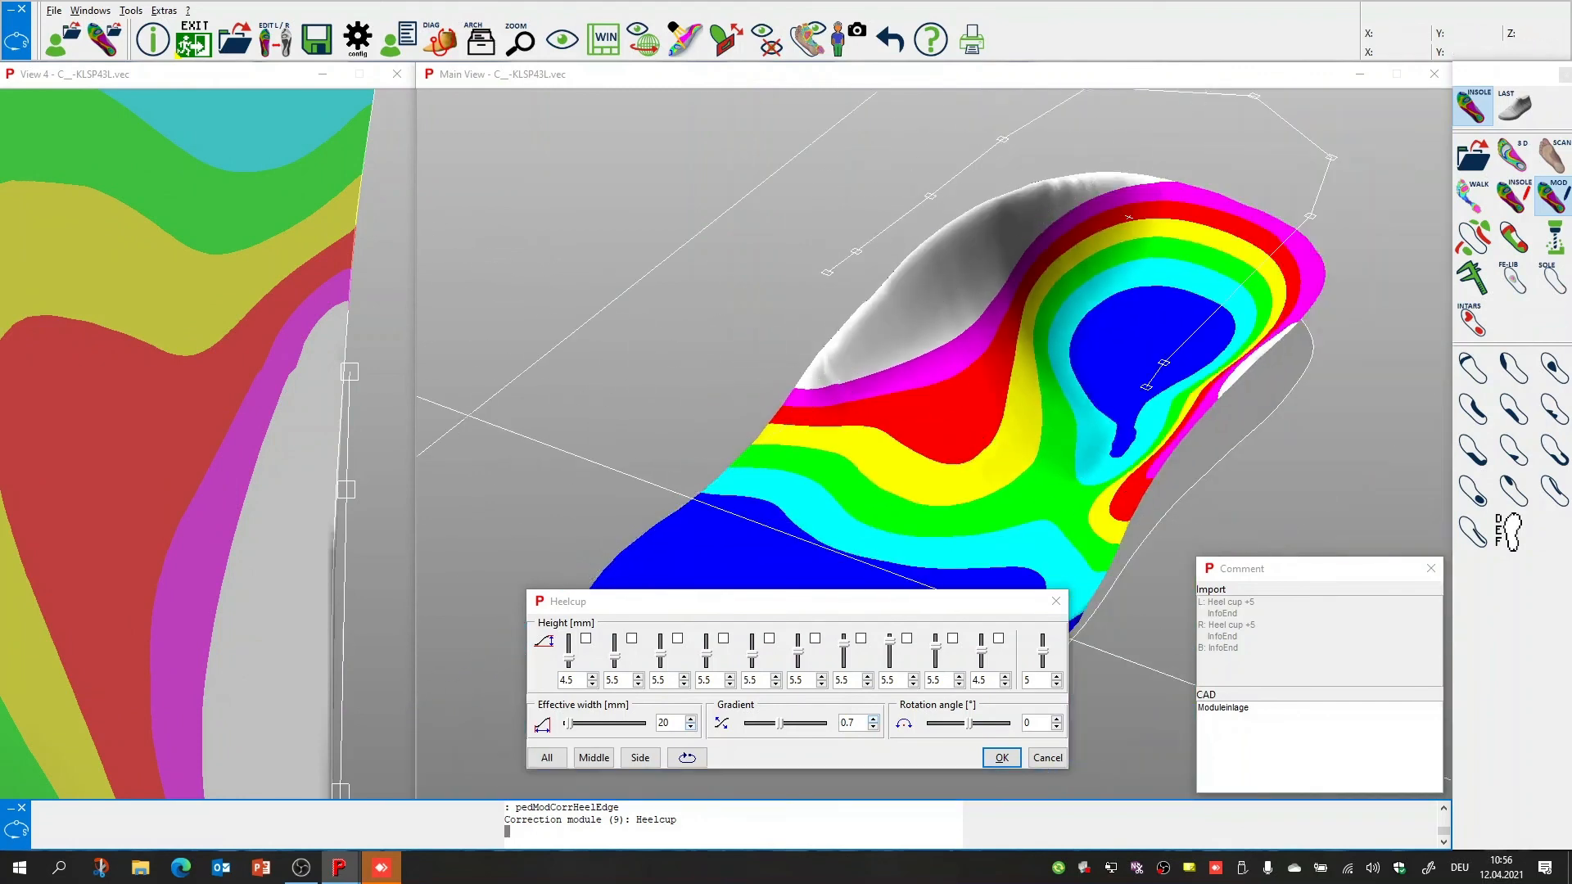
scroll(350, 373, down, 5)
click(338, 378)
click(371, 356)
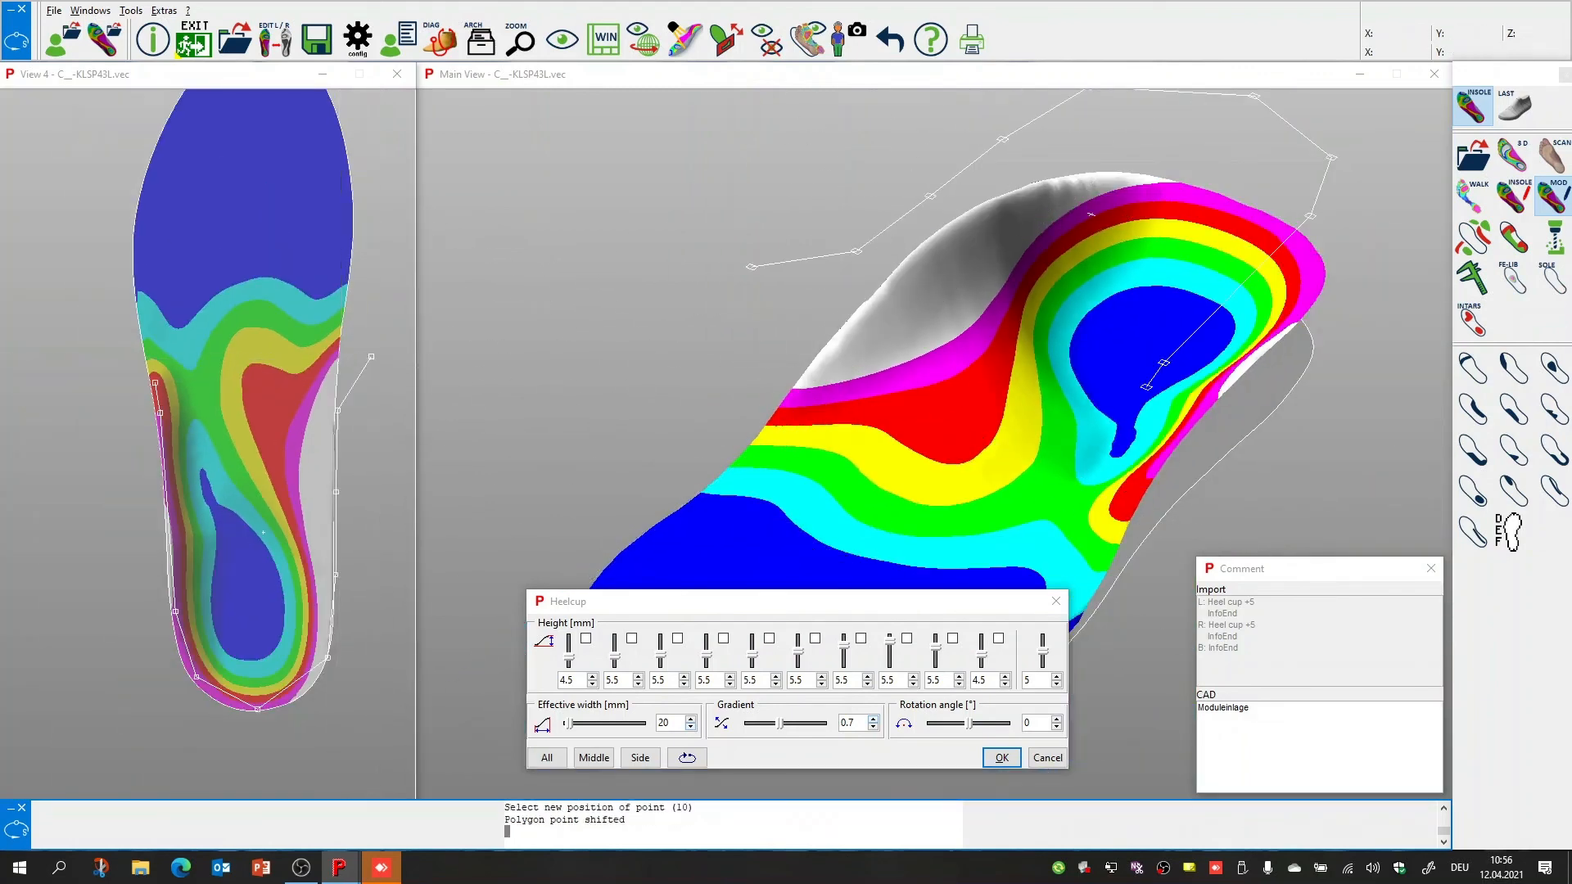
click(158, 383)
click(102, 366)
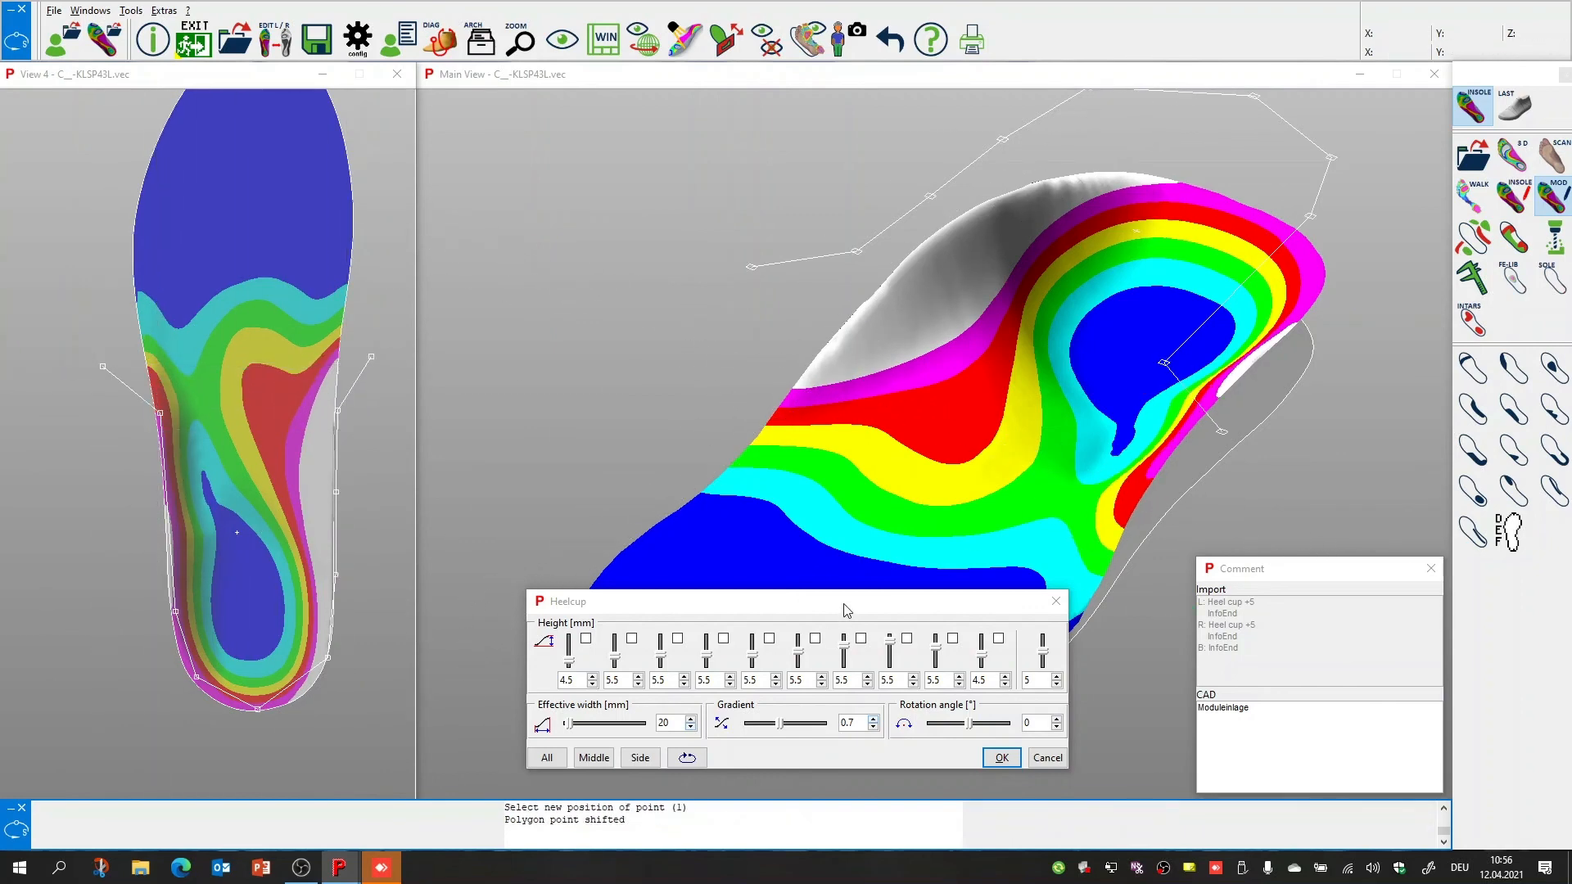
click(1002, 757)
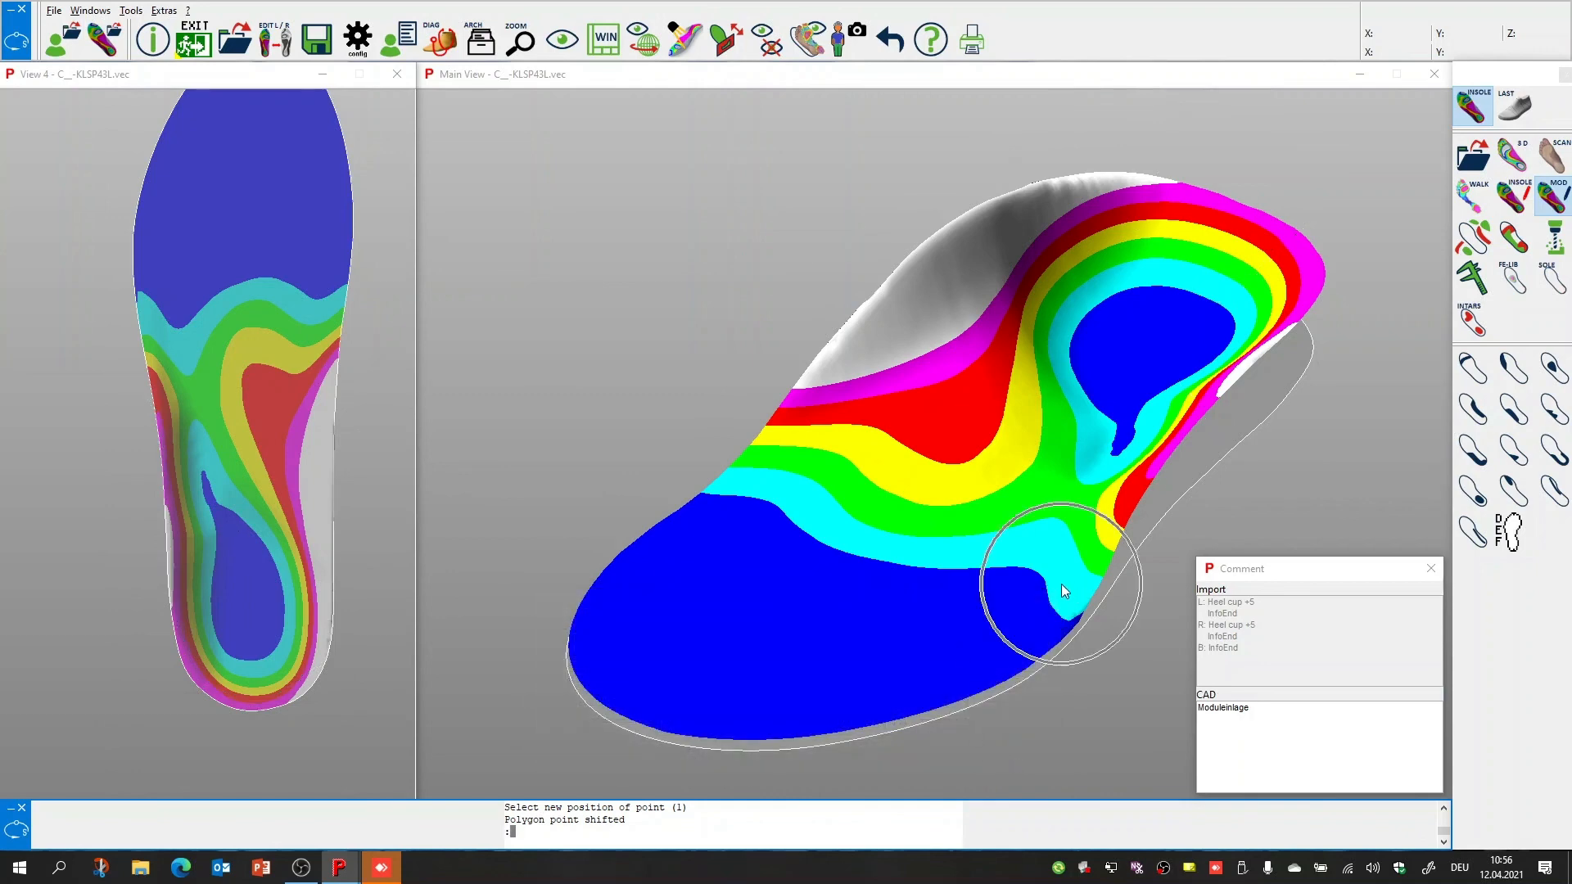
middle_drag(1056, 574, 1025, 585)
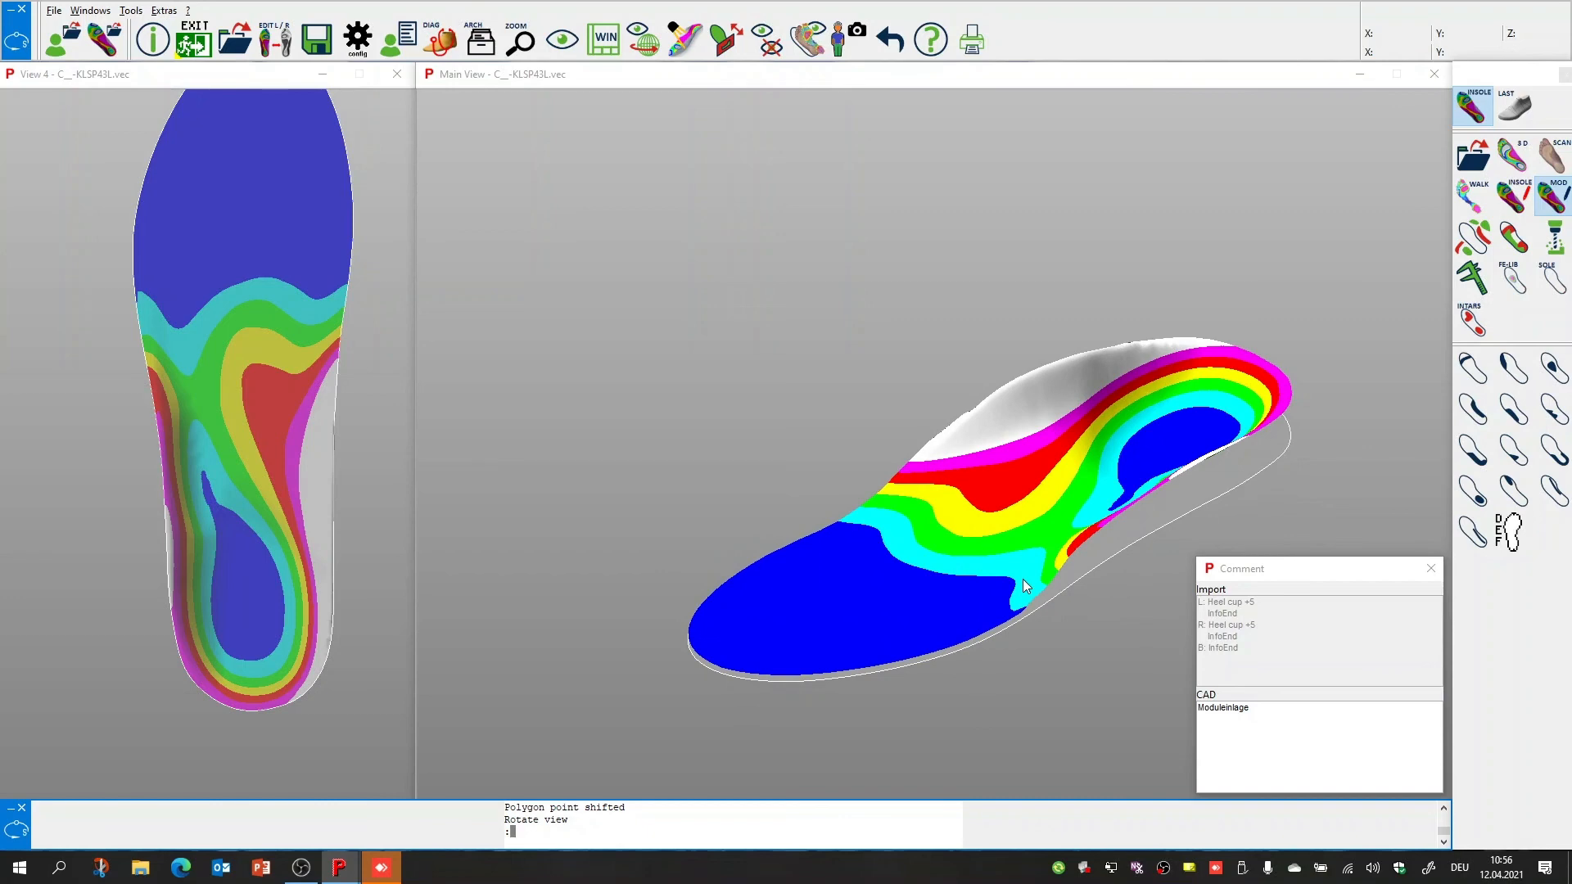